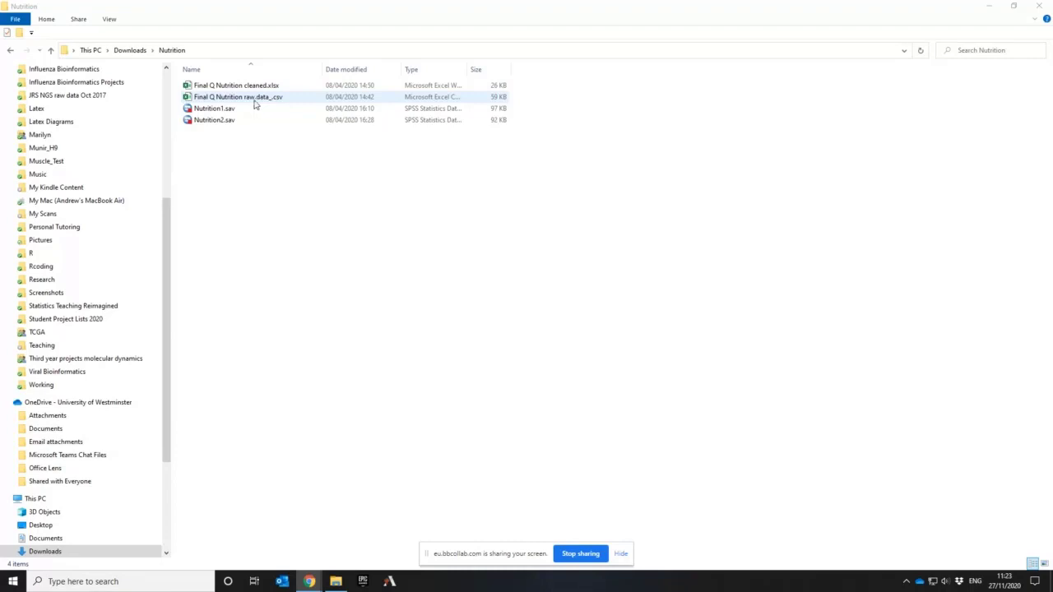
# Step: Open the raw survey file Final Q Nutrition raw data_.csv in Excel and look through its response rows
pyautogui.doubleClick(255, 99)
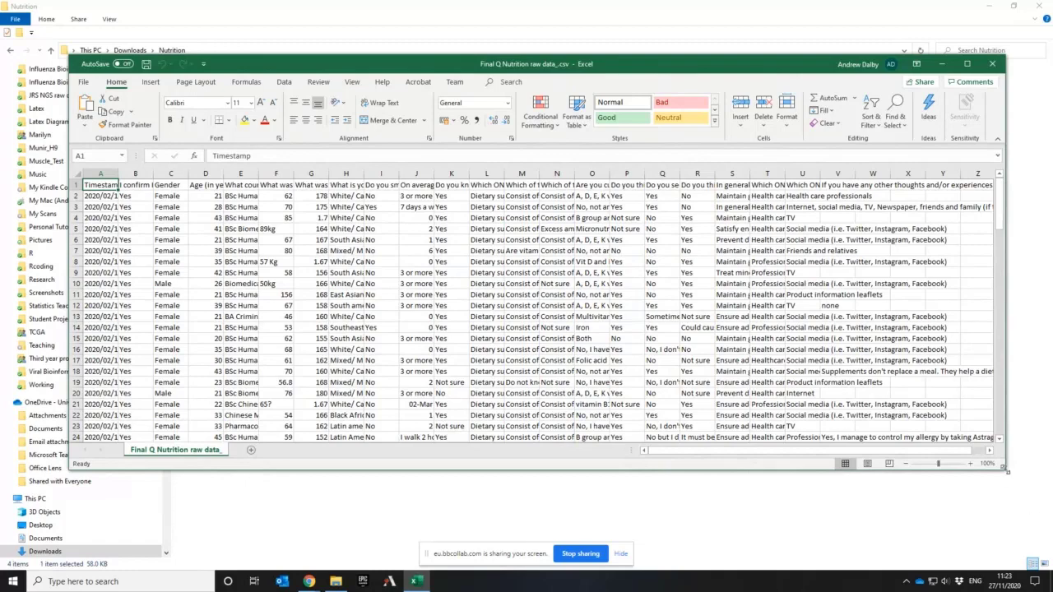
pyautogui.moveTo(1005, 470); pyautogui.dragTo(1020, 499)
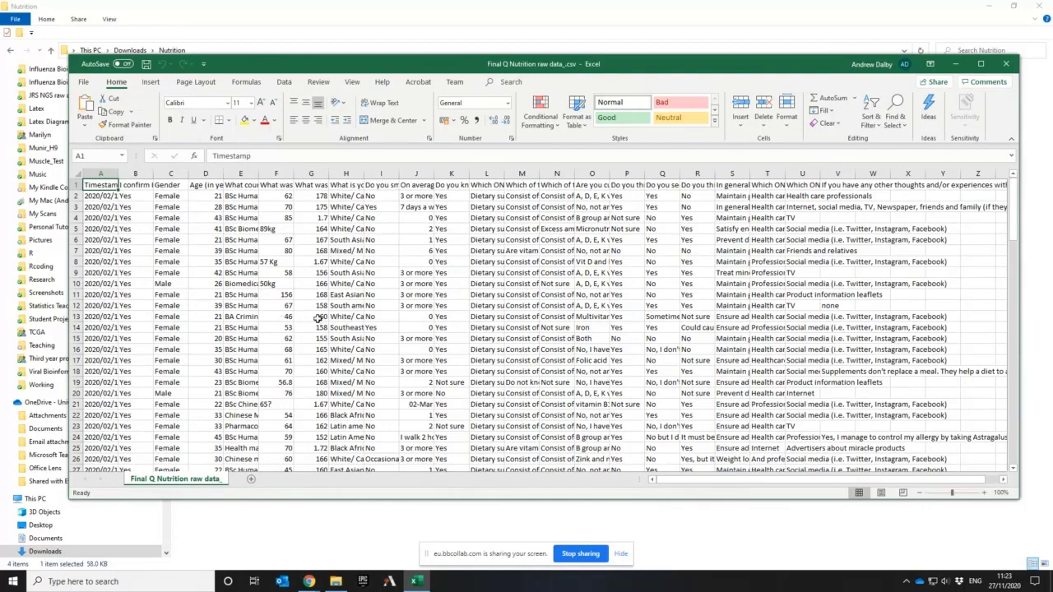
pyautogui.scroll(-20, 316, 319)
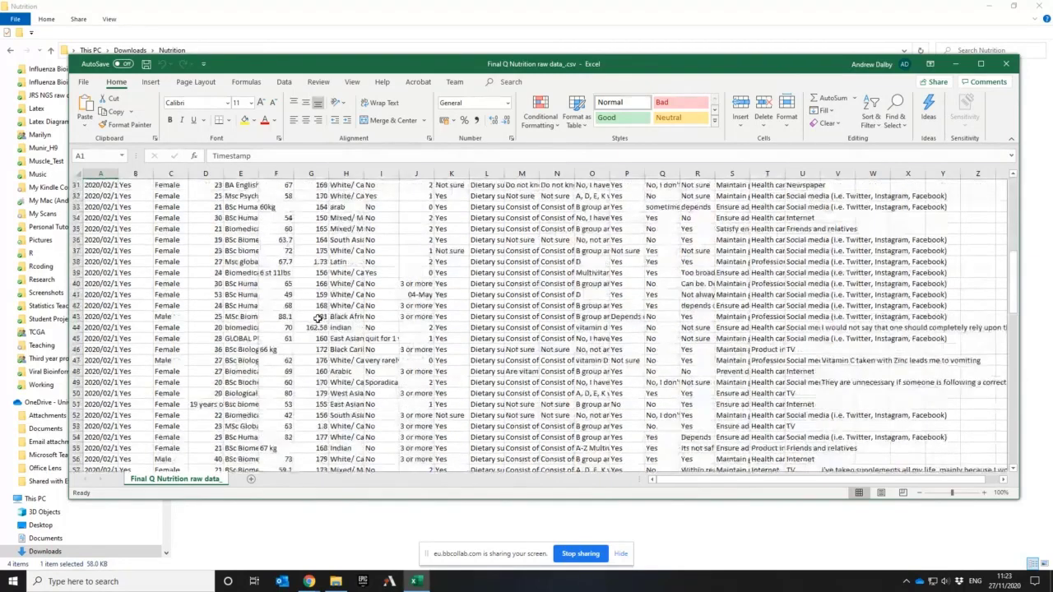
pyautogui.scroll(13, 316, 319)
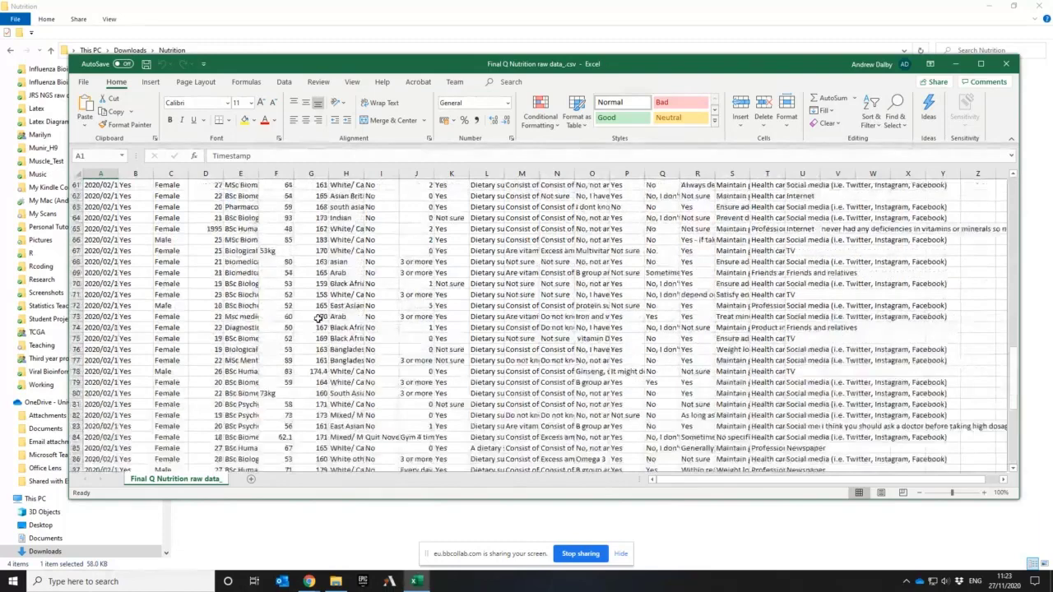
pyautogui.scroll(20, 317, 319)
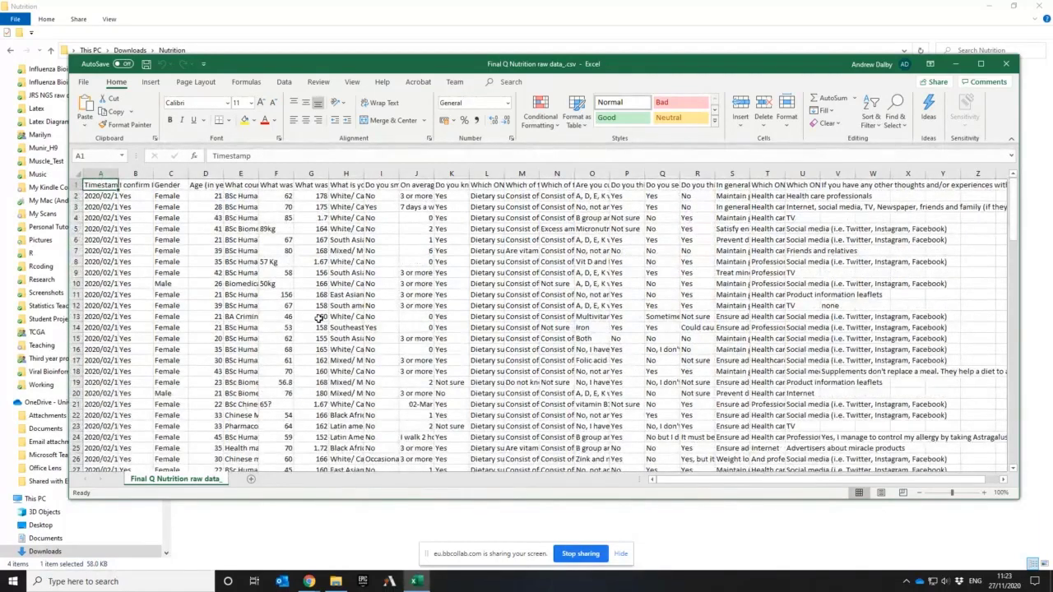
pyautogui.scroll(-19, 318, 319)
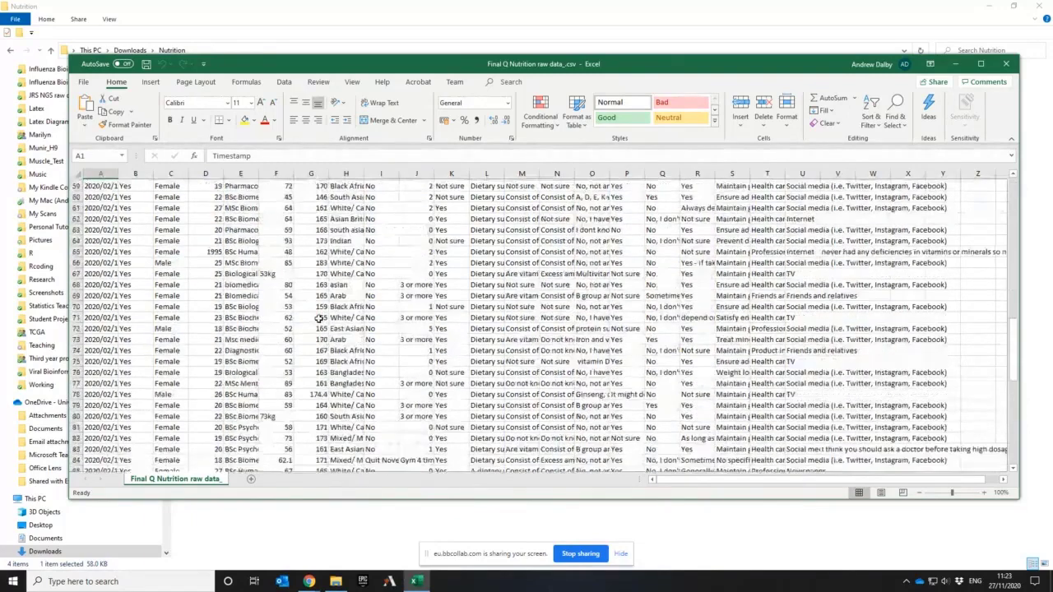
pyautogui.scroll(-10, 318, 319)
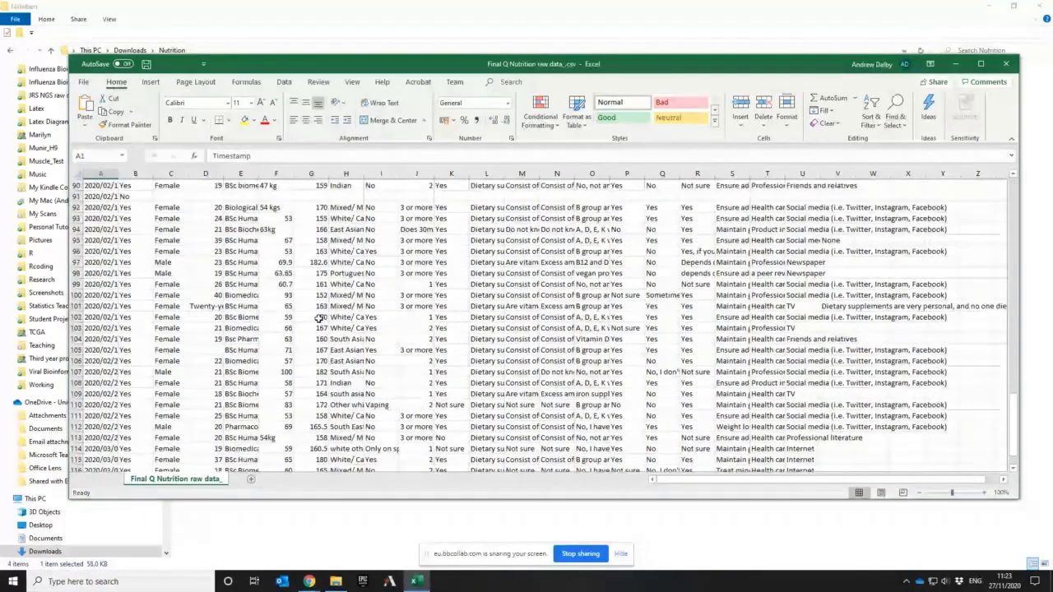
pyautogui.scroll(20, 318, 319)
# Step: Review the consent question in B1 and its answers down column B, checking the "No" response in row 91
pyautogui.click(136, 185)
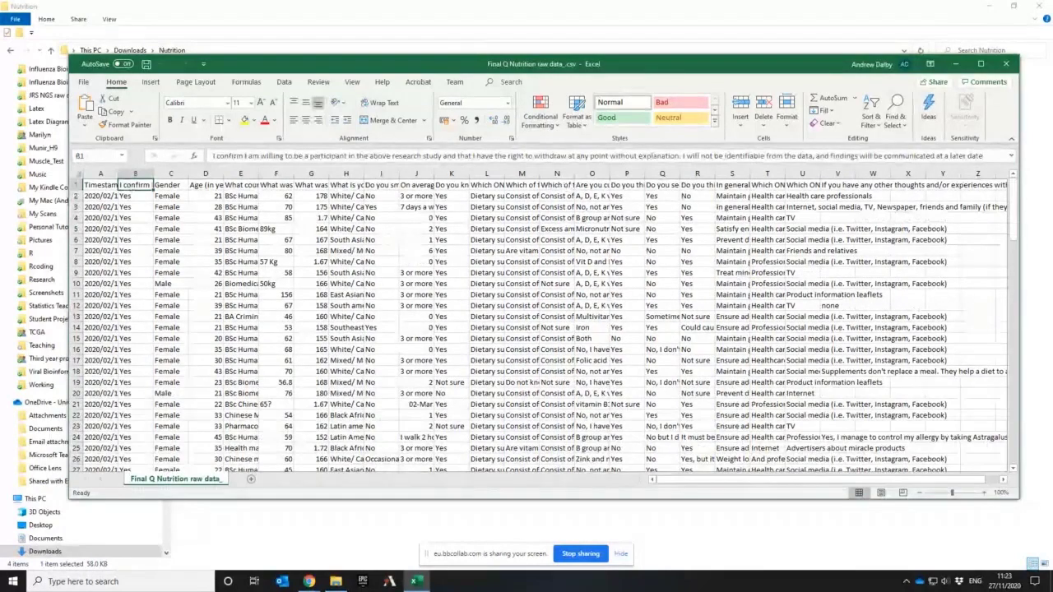
pyautogui.scroll(-1, 138, 350)
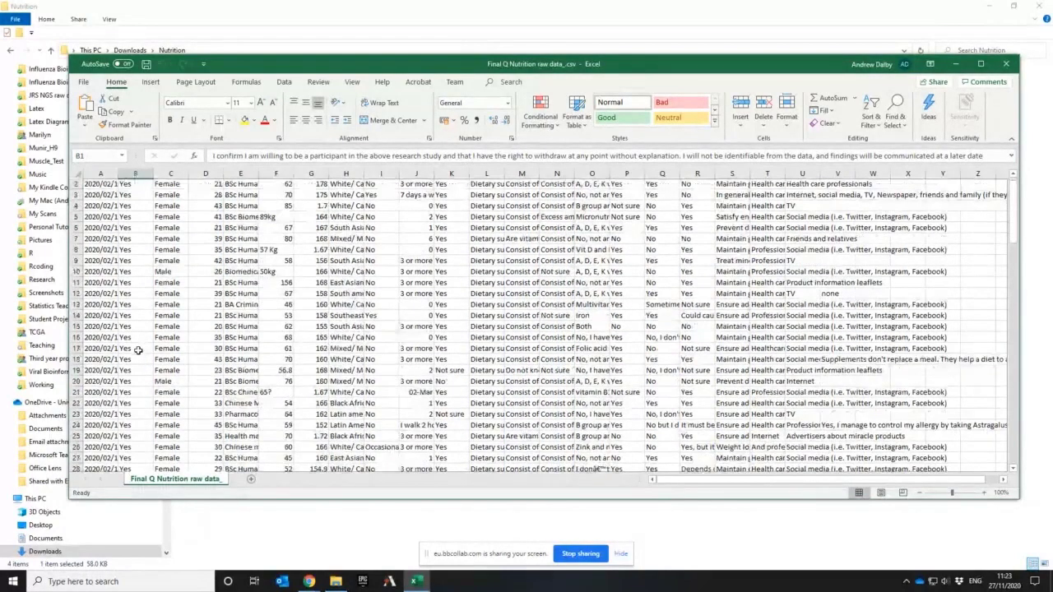
pyautogui.scroll(-20, 138, 350)
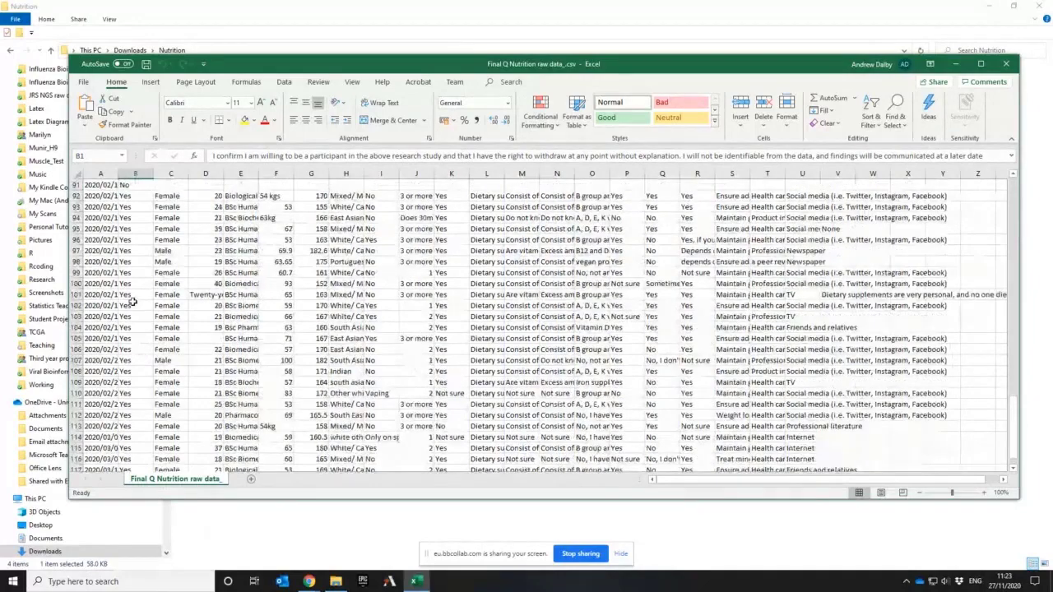
pyautogui.scroll(3, 132, 303)
pyautogui.click(132, 295)
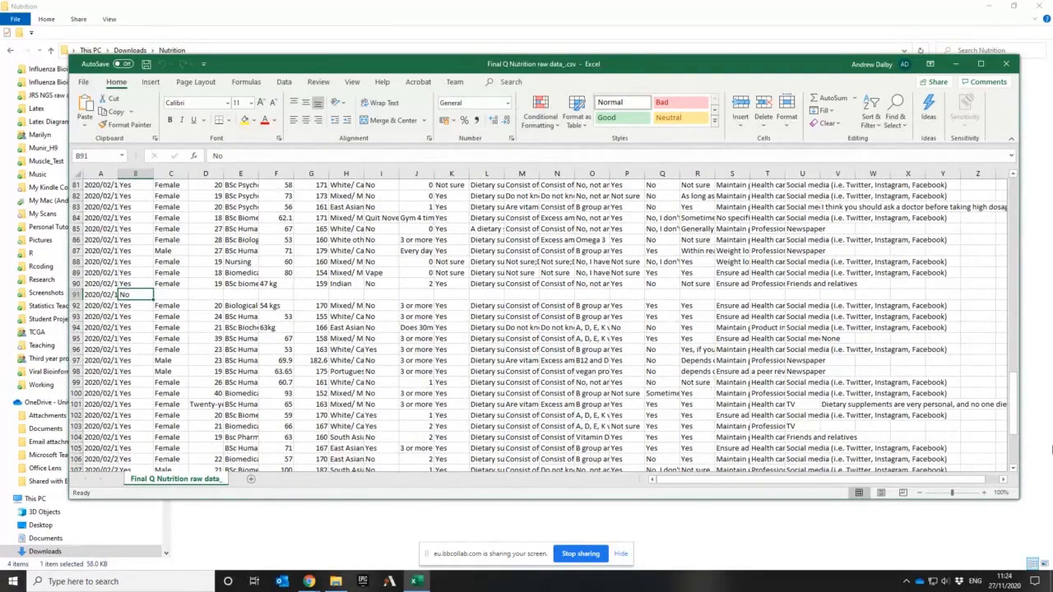
pyautogui.scroll(-10, 440, 361)
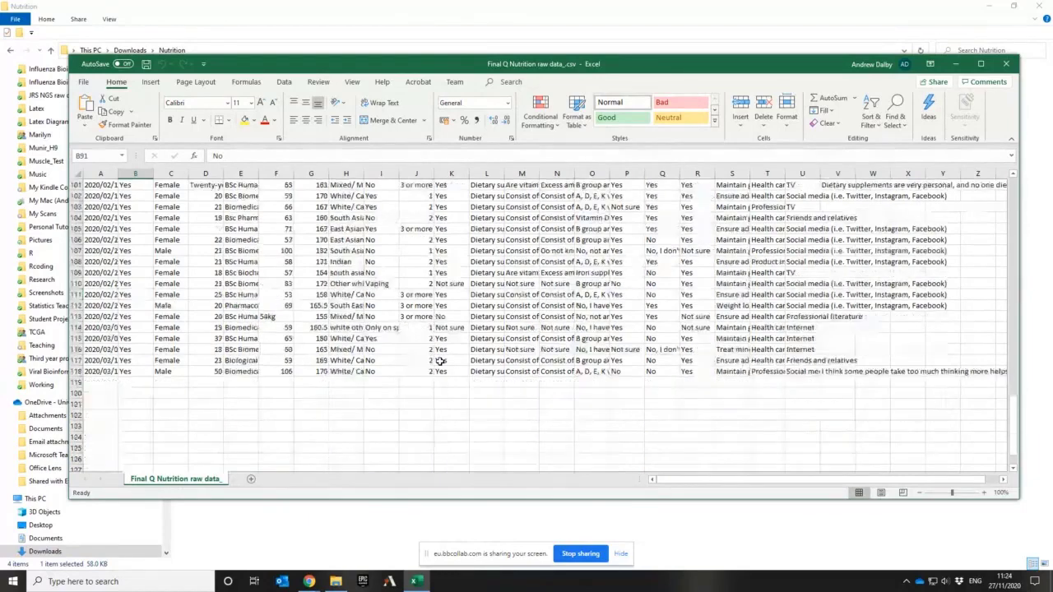
pyautogui.scroll(1, 440, 361)
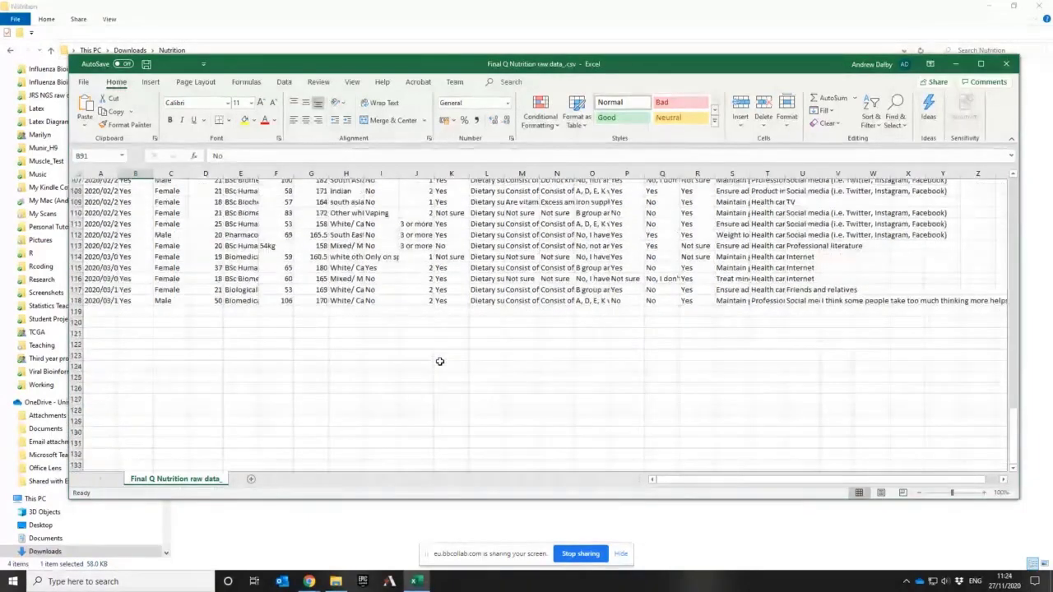
pyautogui.scroll(19, 440, 361)
pyautogui.scroll(17, 440, 361)
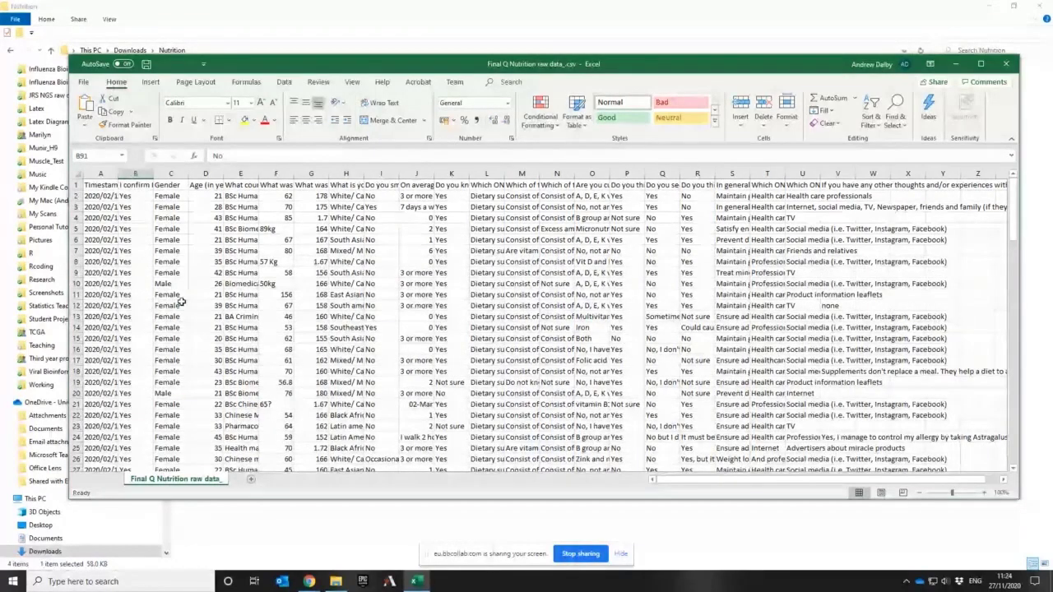
# Step: Check the Gender column for consistent entries from the first to the last response
pyautogui.scroll(-10, 181, 302)
pyautogui.scroll(-20, 180, 302)
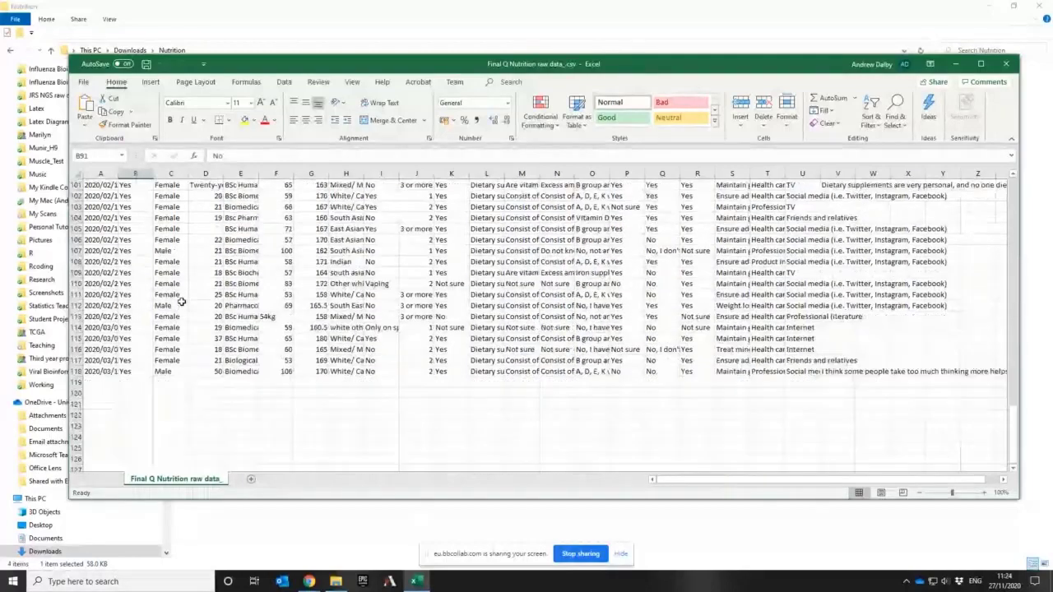
pyautogui.scroll(10, 181, 302)
pyautogui.scroll(20, 183, 301)
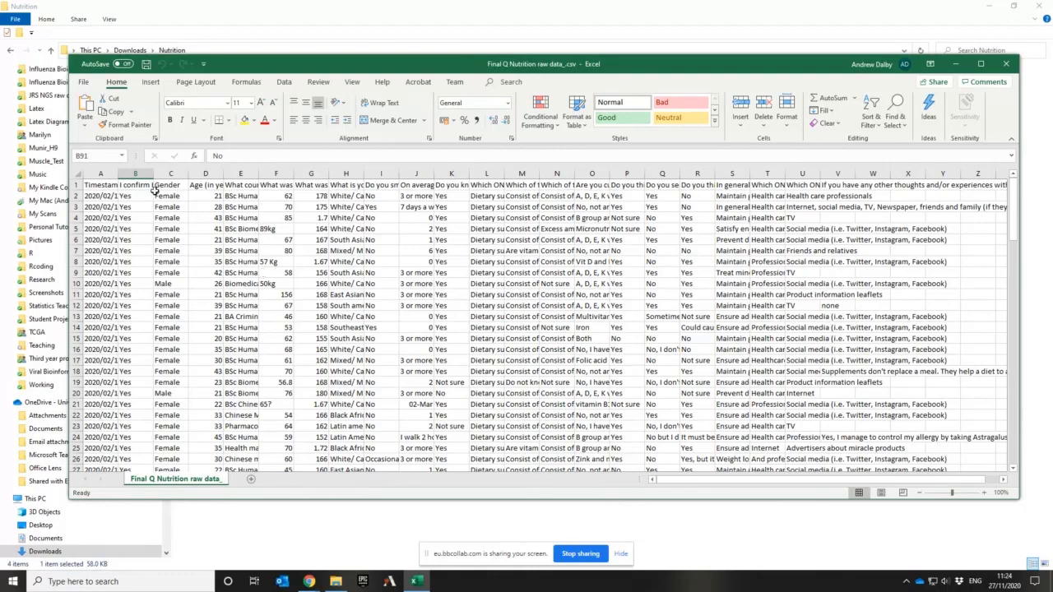
# Step: Find the age entered as text in the Age (in years) column and set cell D51 to 19
pyautogui.click(212, 189)
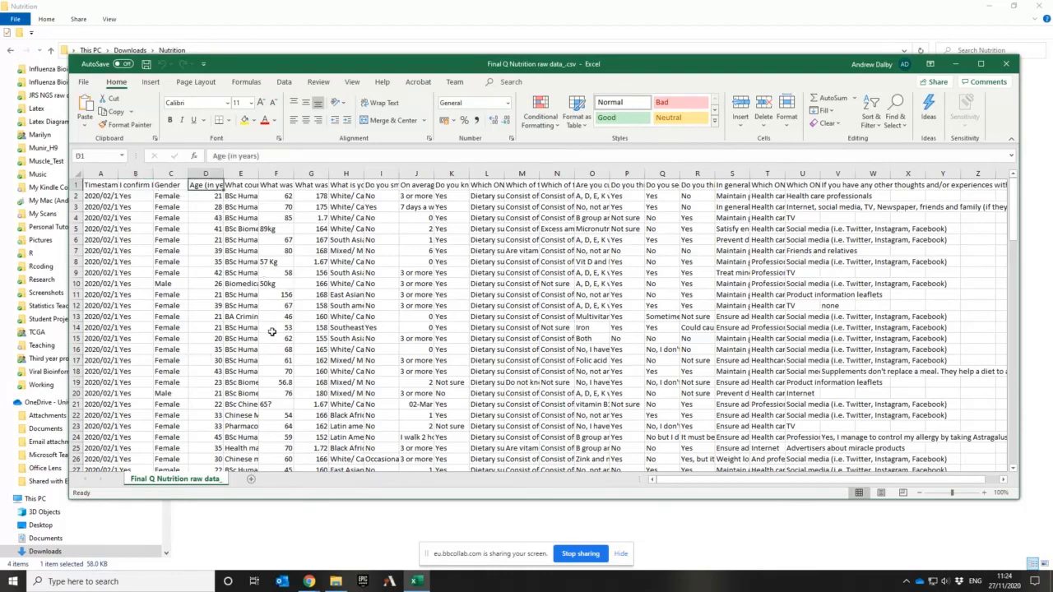
pyautogui.scroll(-8, 271, 332)
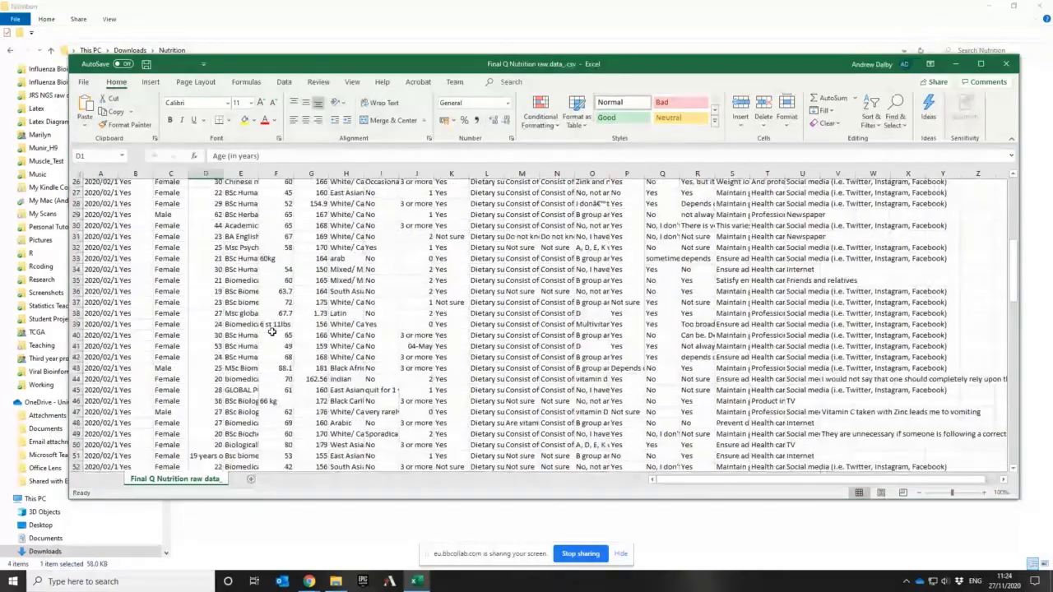
pyautogui.scroll(-5, 271, 331)
pyautogui.click(206, 293)
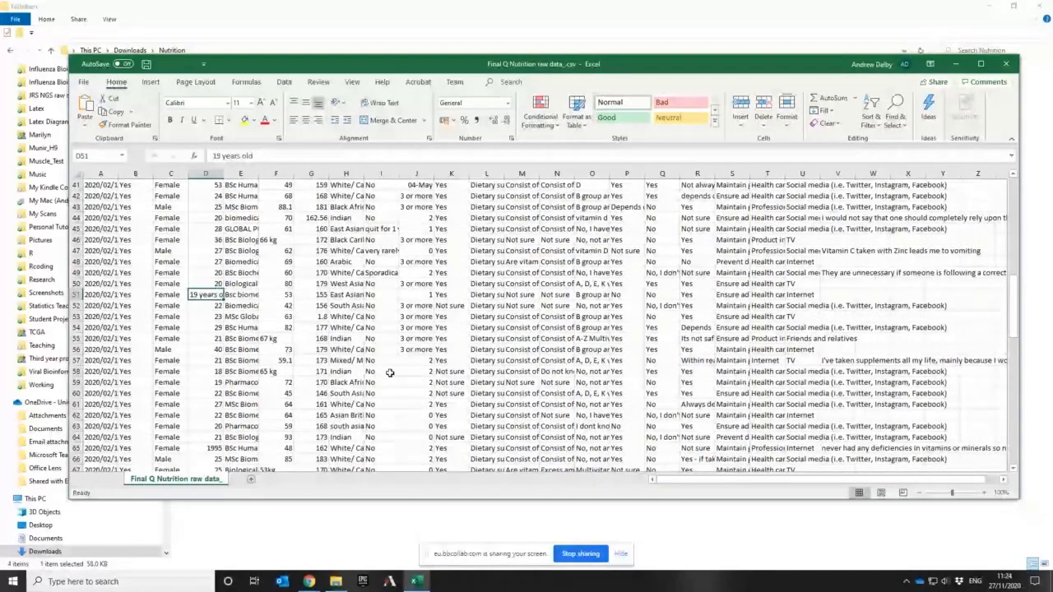
pyautogui.write('1')
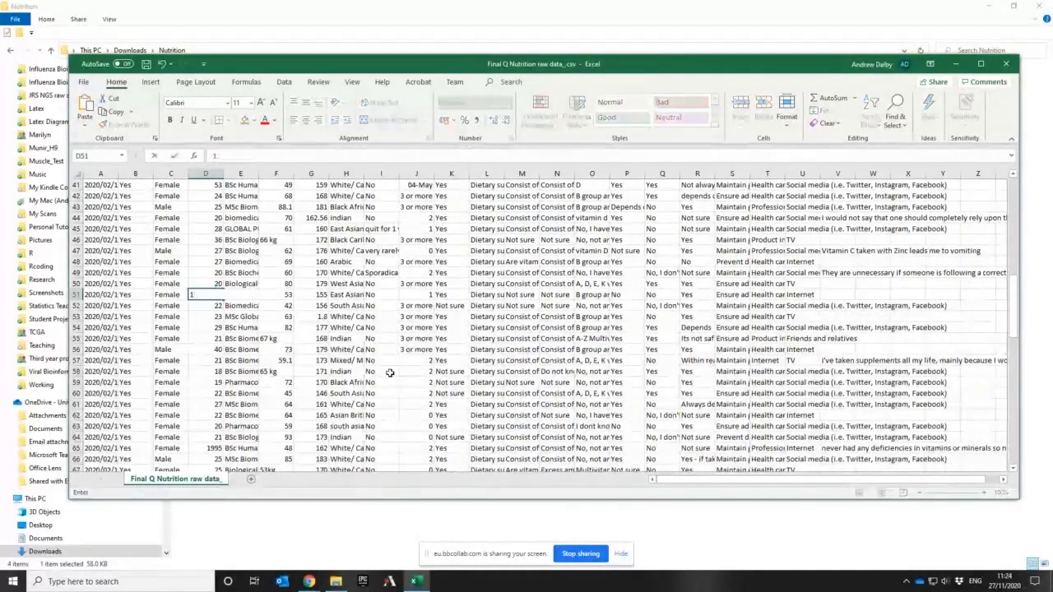
pyautogui.write('9')
pyautogui.press('Return')
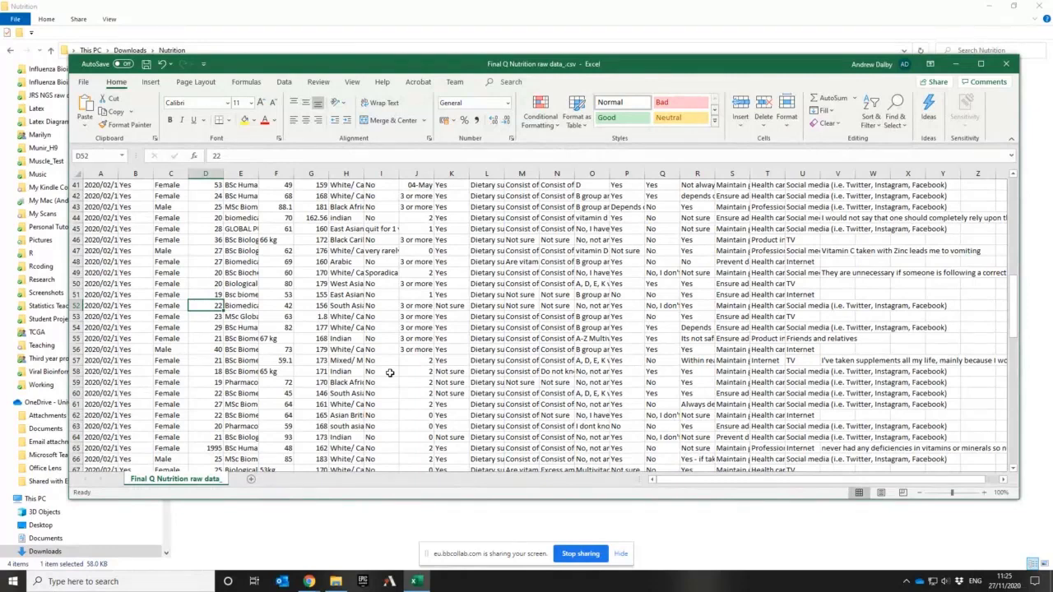
# Step: Widen the Timestamp column to show full dates and times, and set the age in cell D65 to 25
pyautogui.click(210, 448)
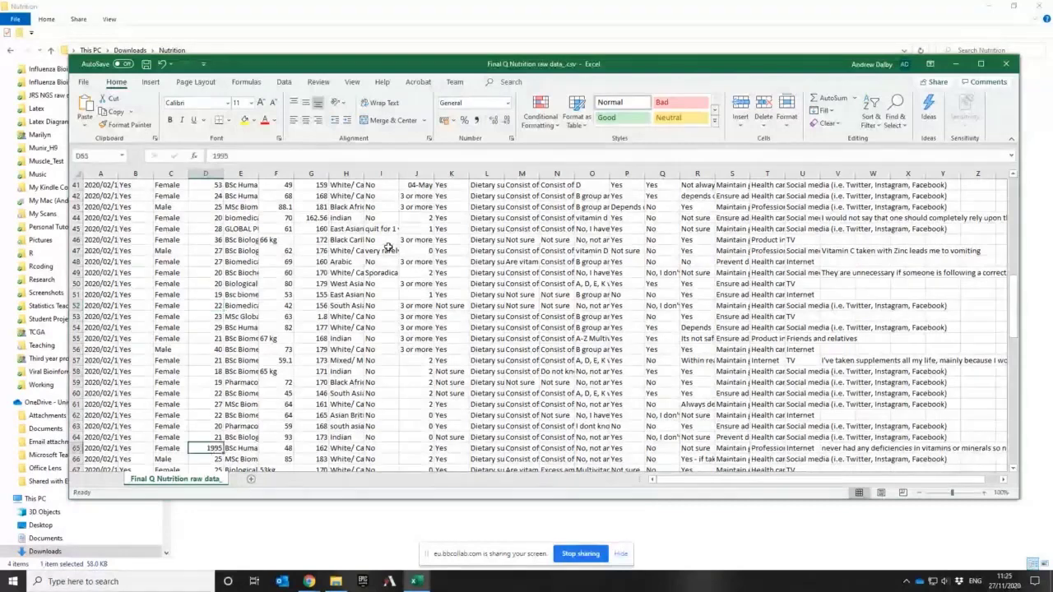
pyautogui.scroll(-3, 388, 247)
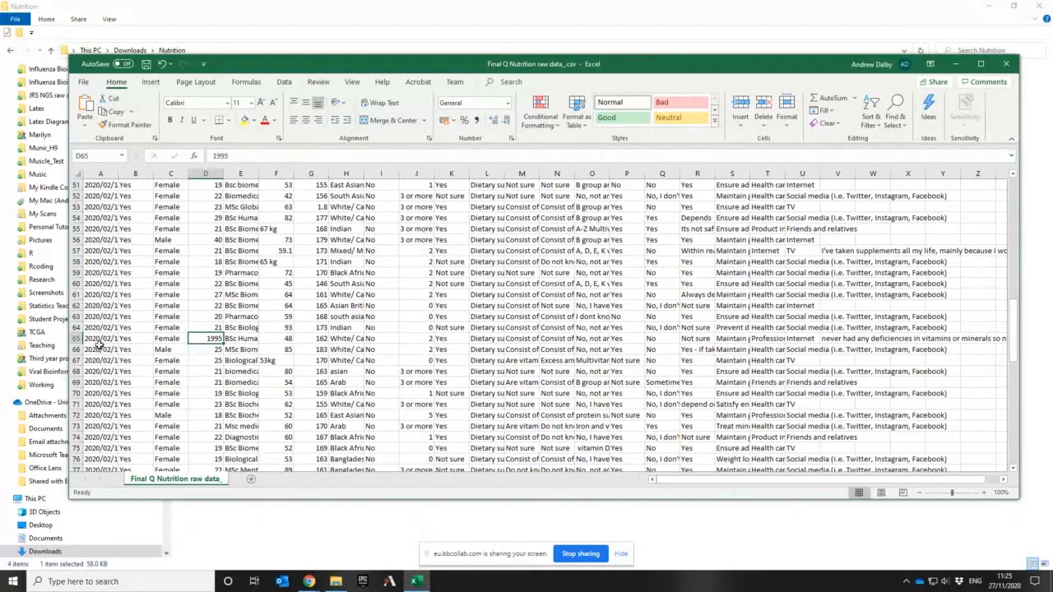
pyautogui.moveTo(117, 172); pyautogui.dragTo(176, 175)
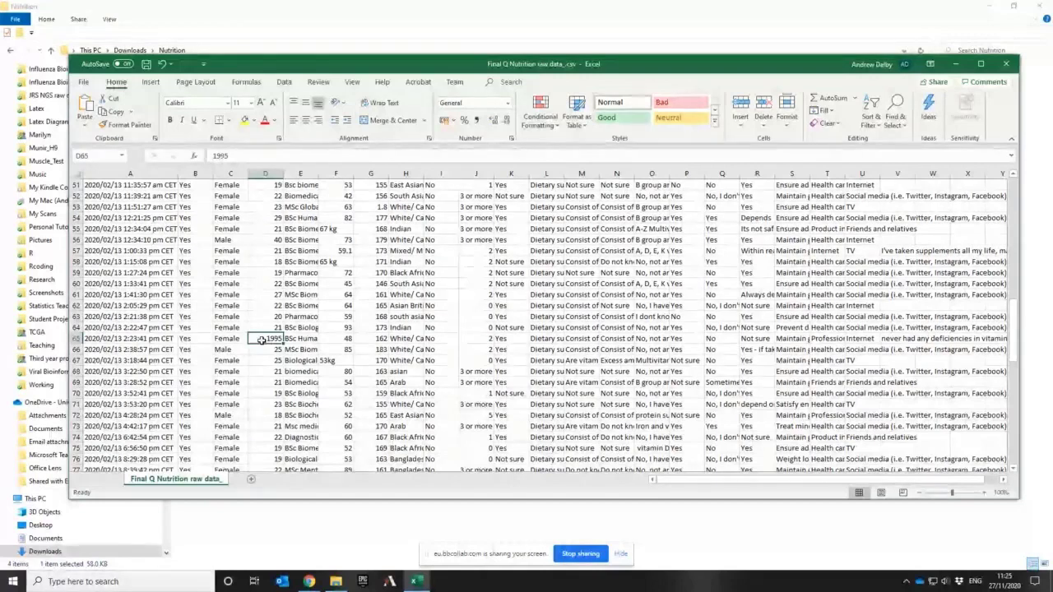
pyautogui.write('2')
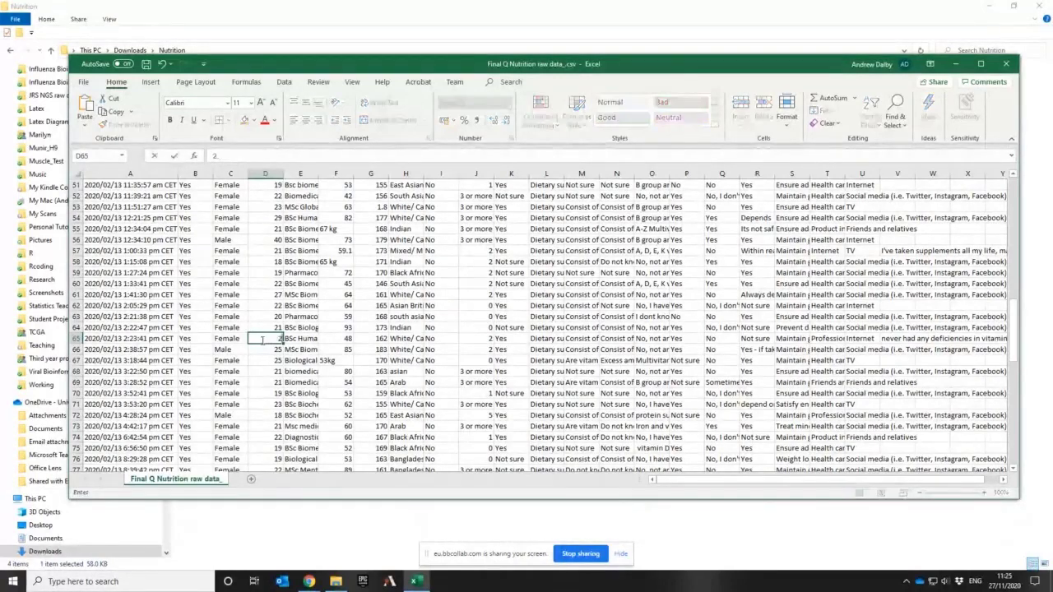
pyautogui.write('5')
pyautogui.click(260, 360)
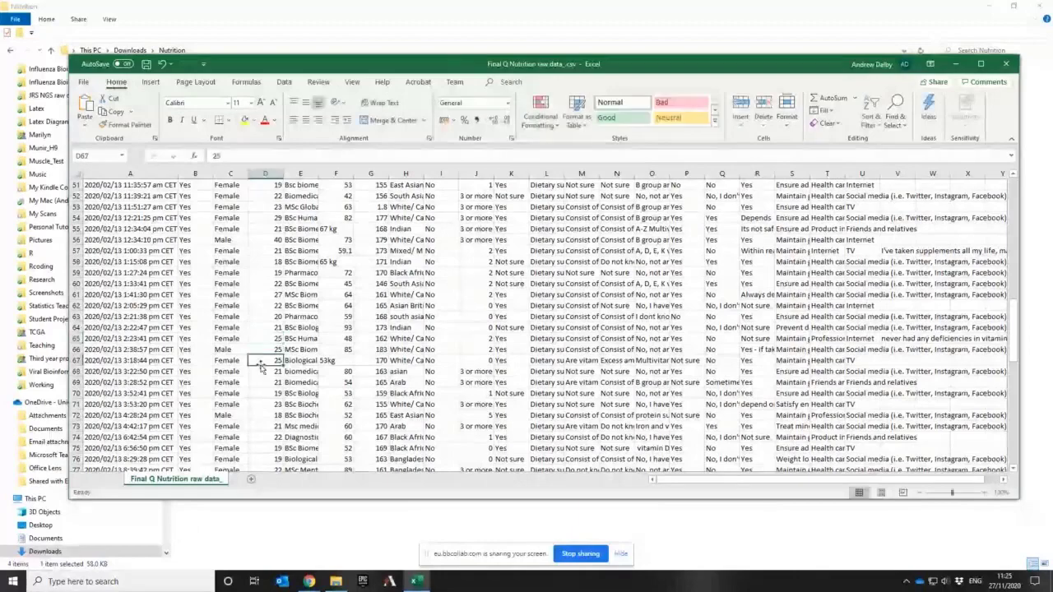
# Step: Replace the age spelled out in words in cell D101 with the number 20
pyautogui.scroll(-10, 260, 366)
pyautogui.scroll(-4, 260, 366)
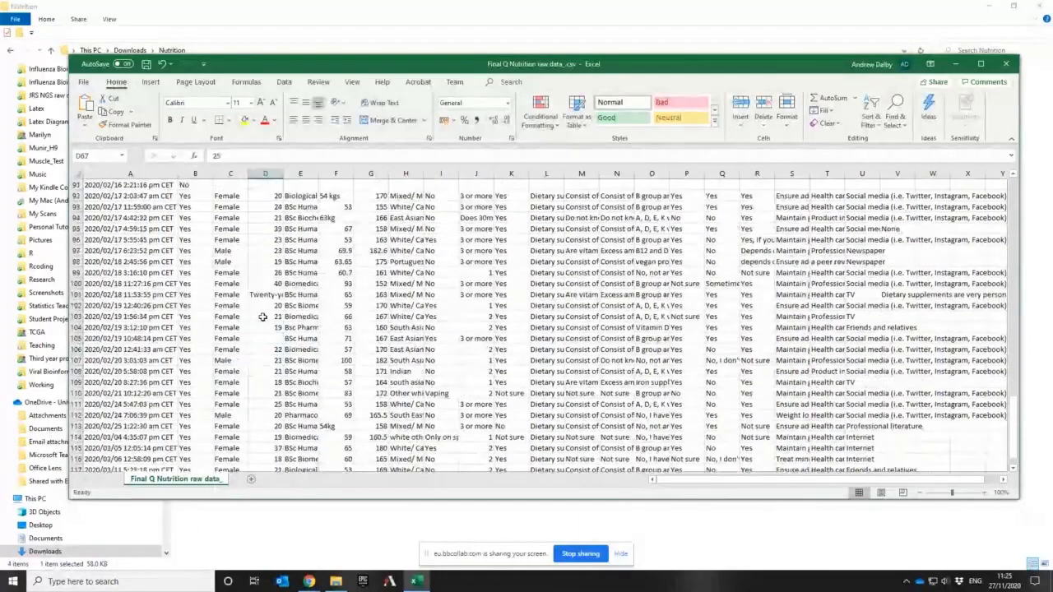
pyautogui.click(263, 293)
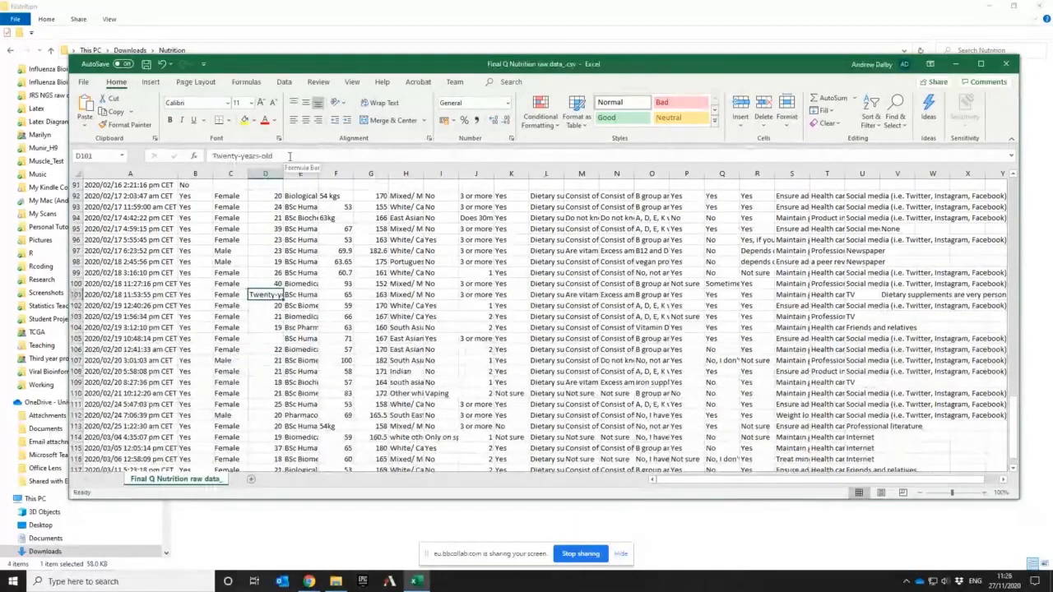
pyautogui.moveTo(288, 156); pyautogui.dragTo(206, 152)
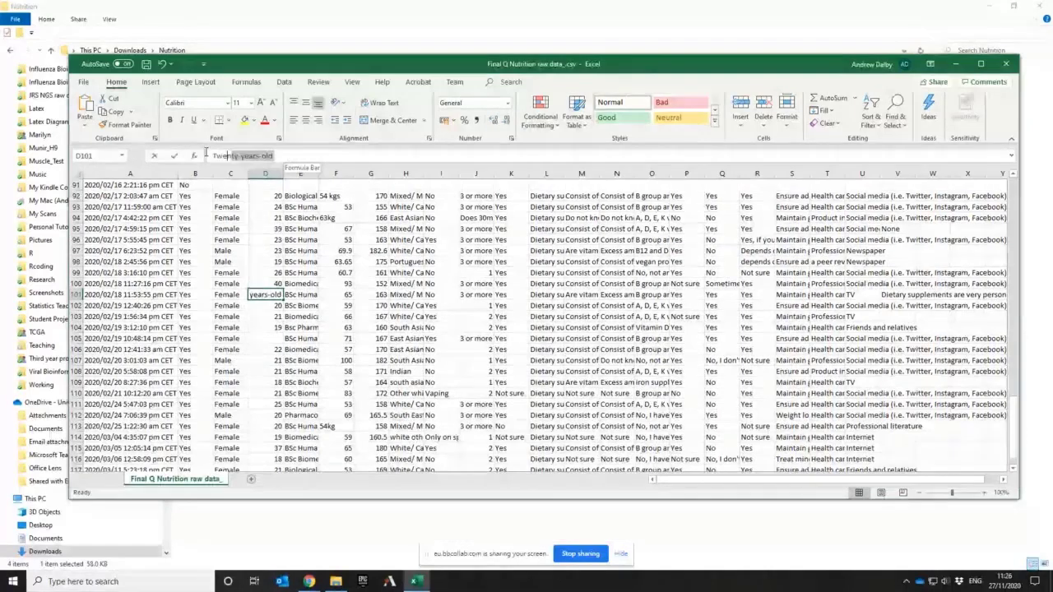
pyautogui.write('20')
pyautogui.press('Return')
# Step: Check the remaining ages at the end of the data, comparing the blank-looking cell D105 with D115
pyautogui.scroll(-7, 257, 337)
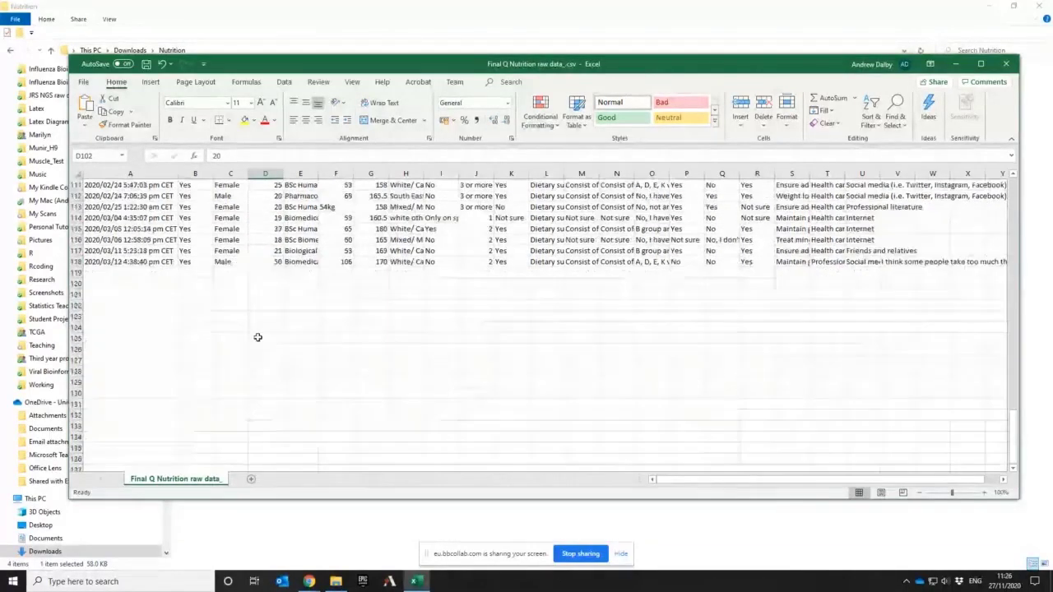
pyautogui.scroll(3, 258, 337)
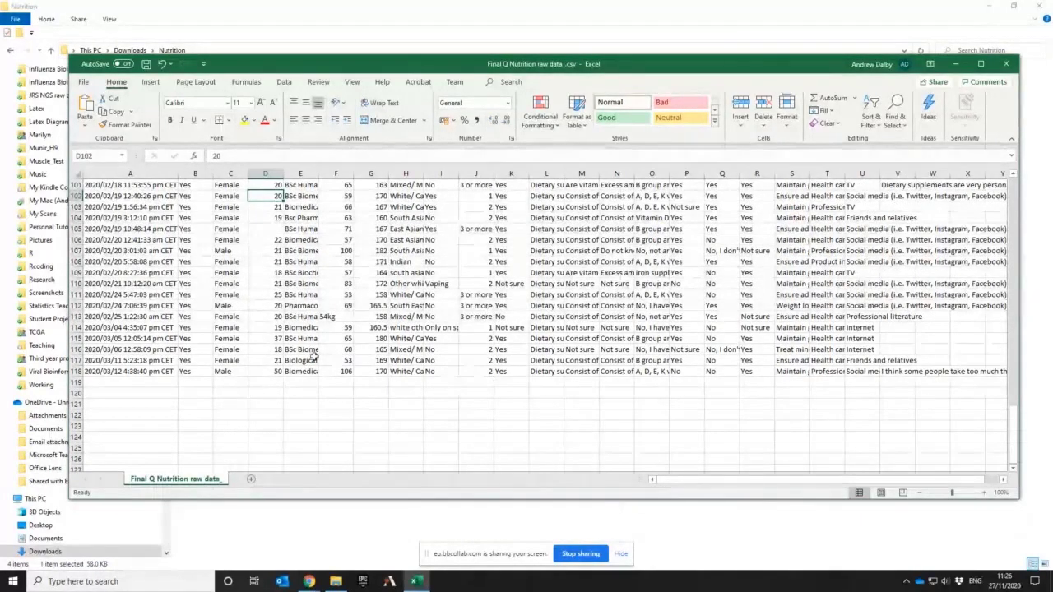
pyautogui.click(266, 338)
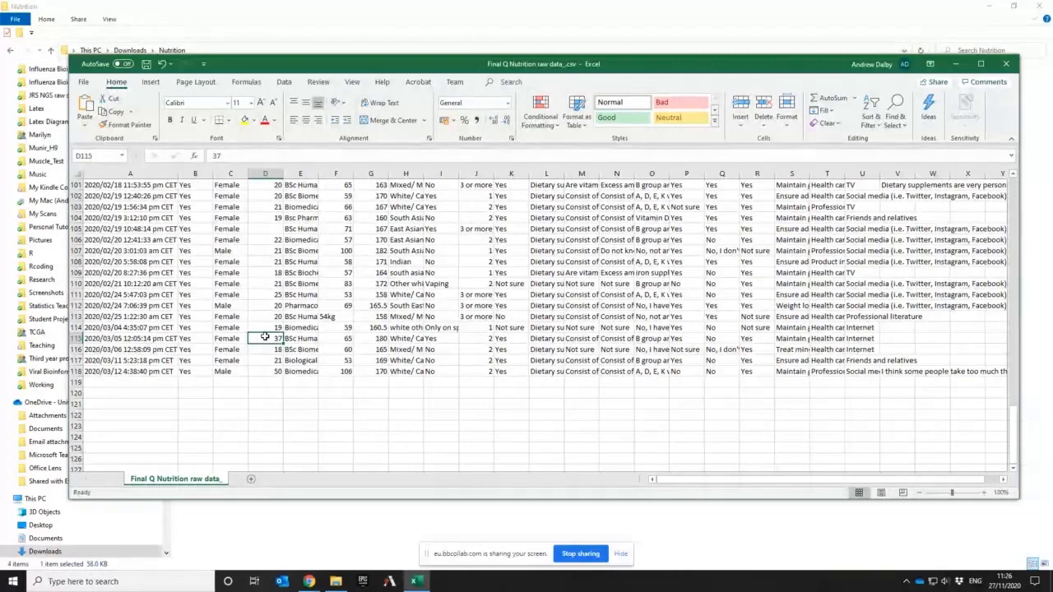
pyautogui.click(272, 229)
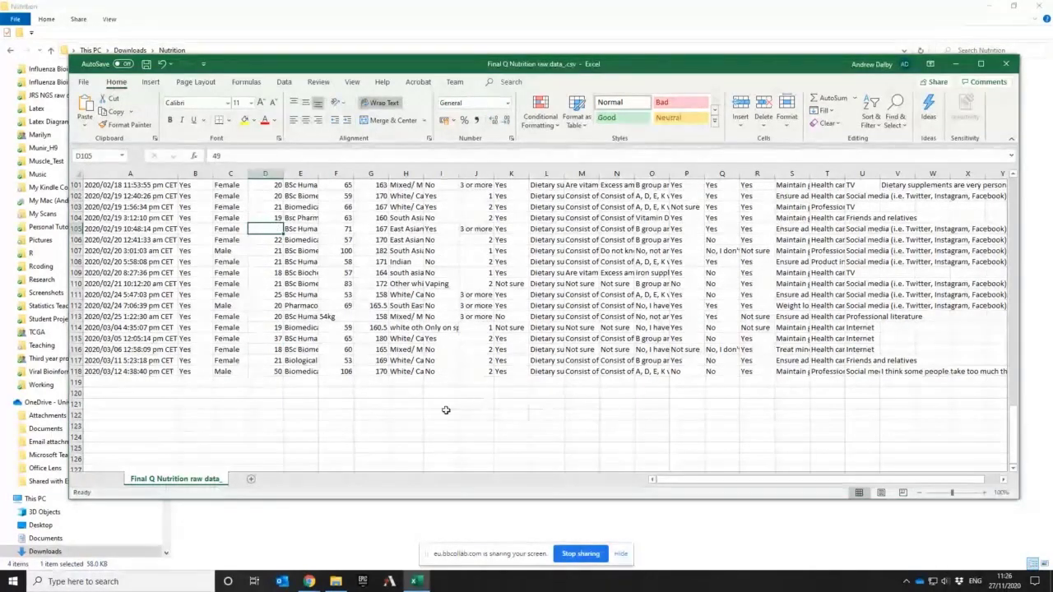
pyautogui.click(274, 339)
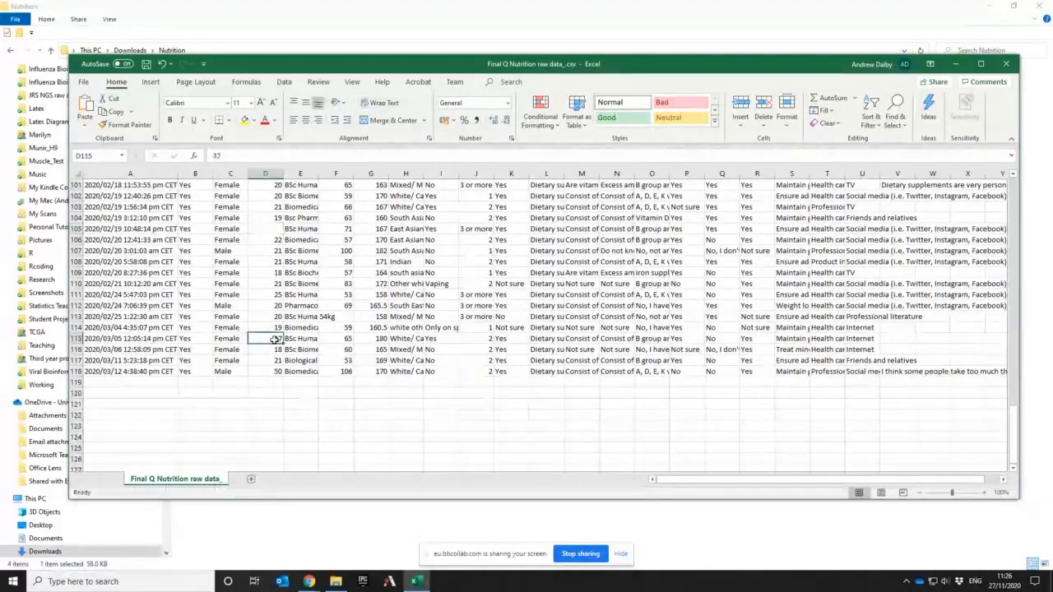
pyautogui.scroll(17, 274, 338)
pyautogui.scroll(3, 274, 339)
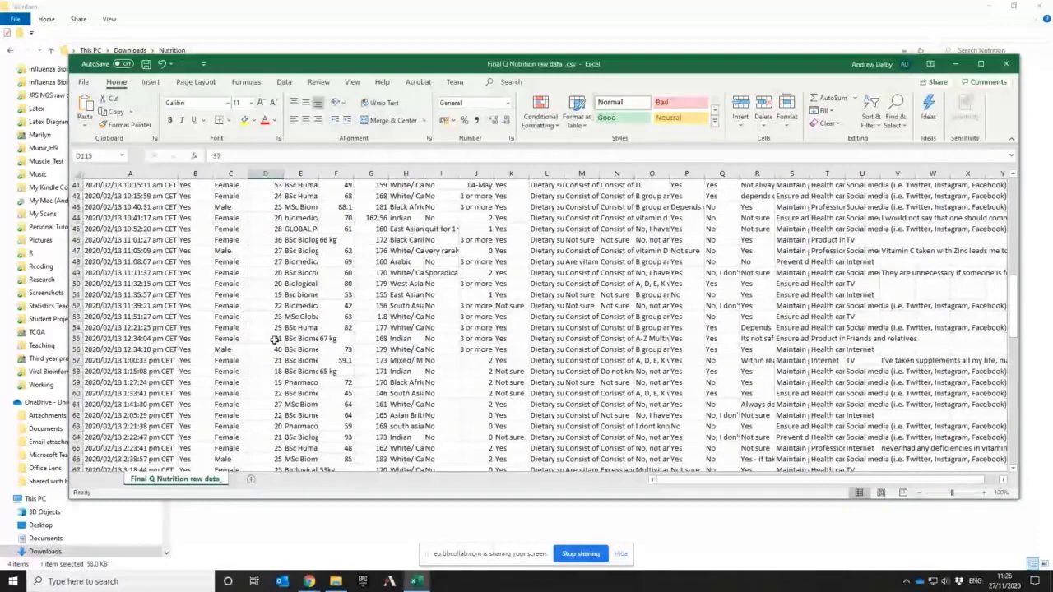
# Step: Recheck the ages through the last record and inspect the course, age and gender in row 115 and the timestamp in A114
pyautogui.scroll(13, 274, 338)
pyautogui.scroll(-10, 274, 339)
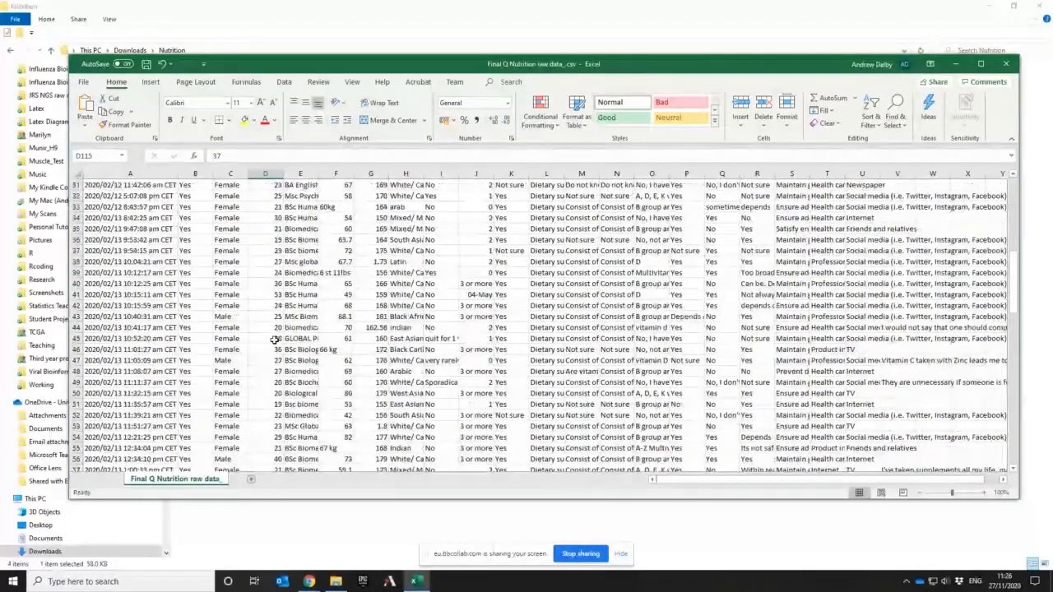
pyautogui.scroll(-13, 274, 339)
pyautogui.scroll(-10, 273, 338)
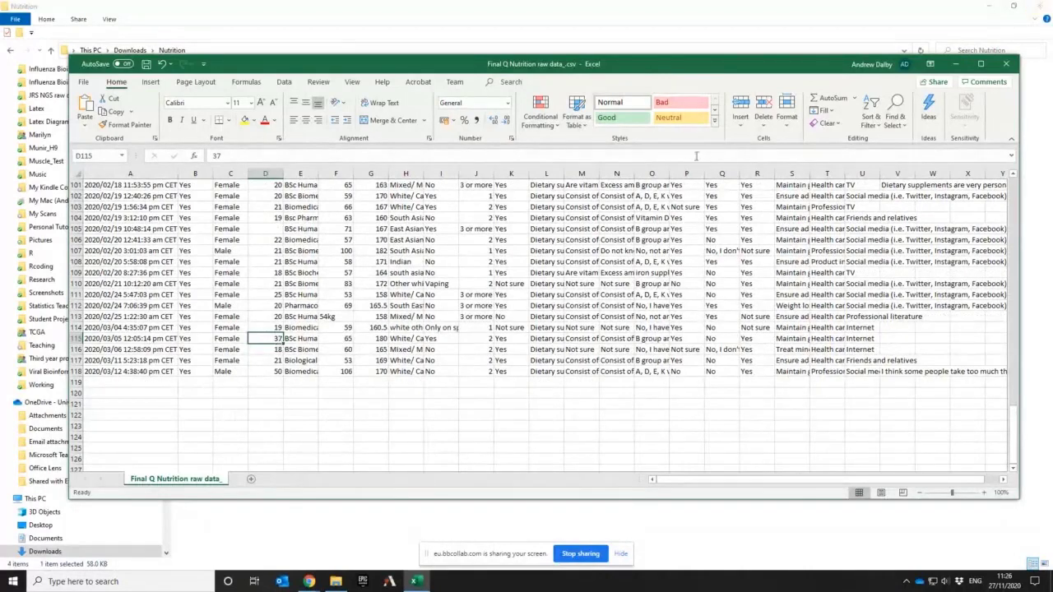
pyautogui.click(300, 339)
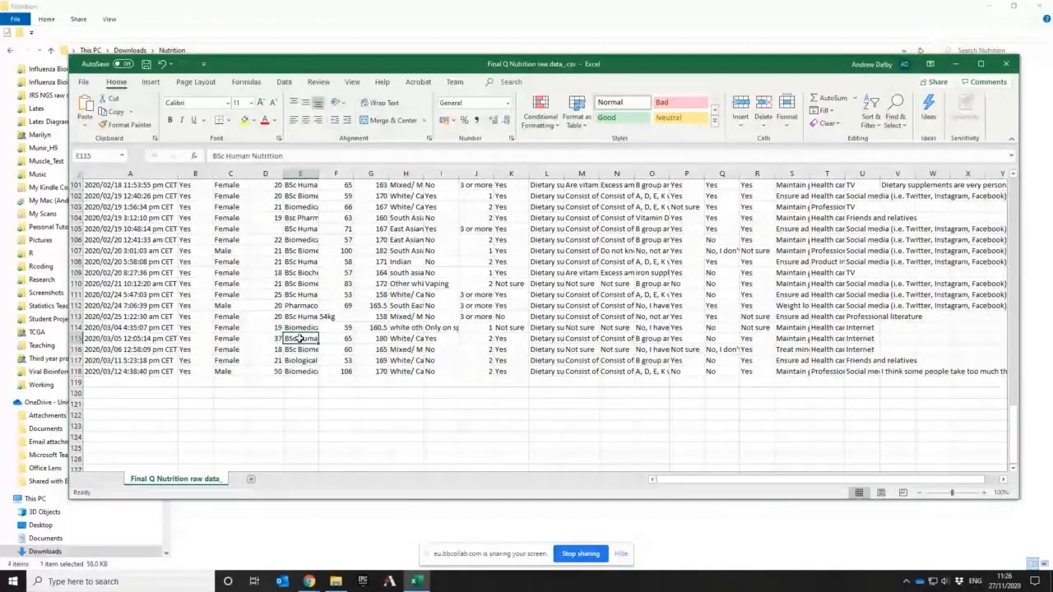
pyautogui.click(264, 341)
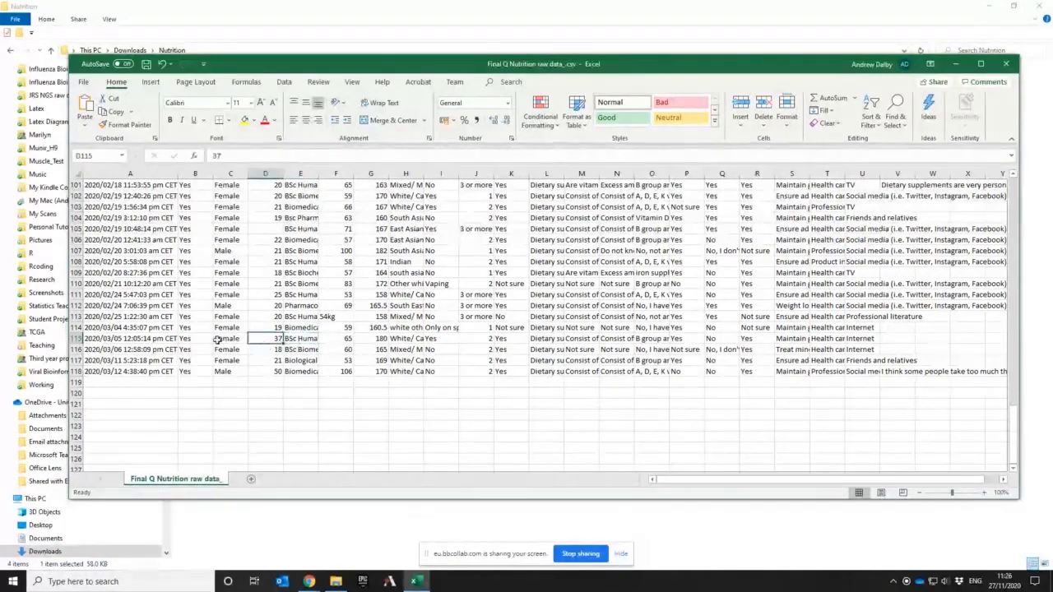
pyautogui.click(220, 340)
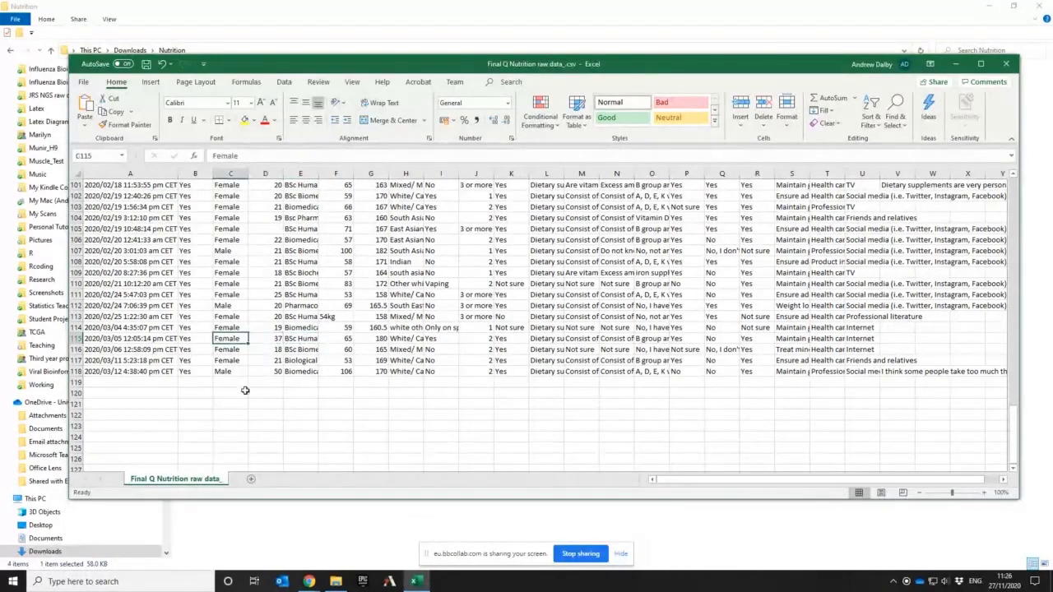
pyautogui.click(105, 328)
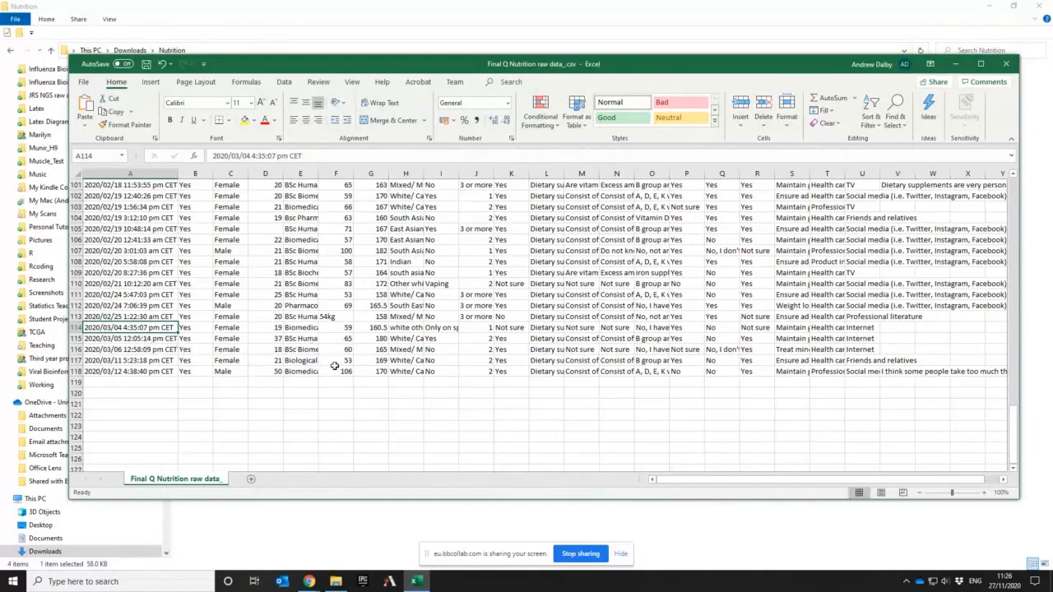
# Step: Examine the first weight entries in column F for unit text and implausible values, checking F5, F8, F10, F21 and F11
pyautogui.scroll(1, 334, 366)
pyautogui.scroll(20, 334, 366)
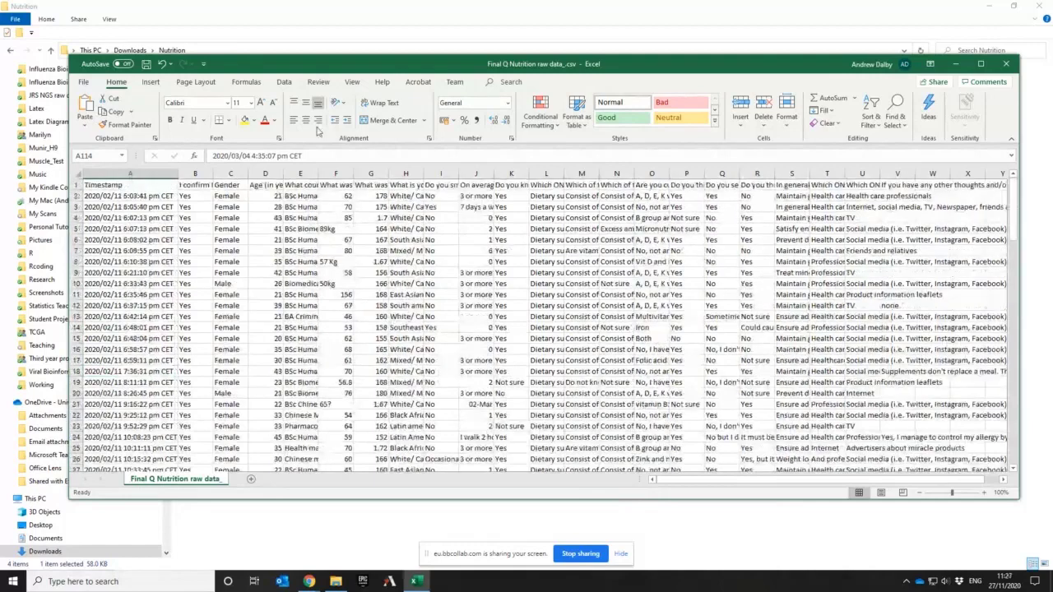
pyautogui.click(340, 230)
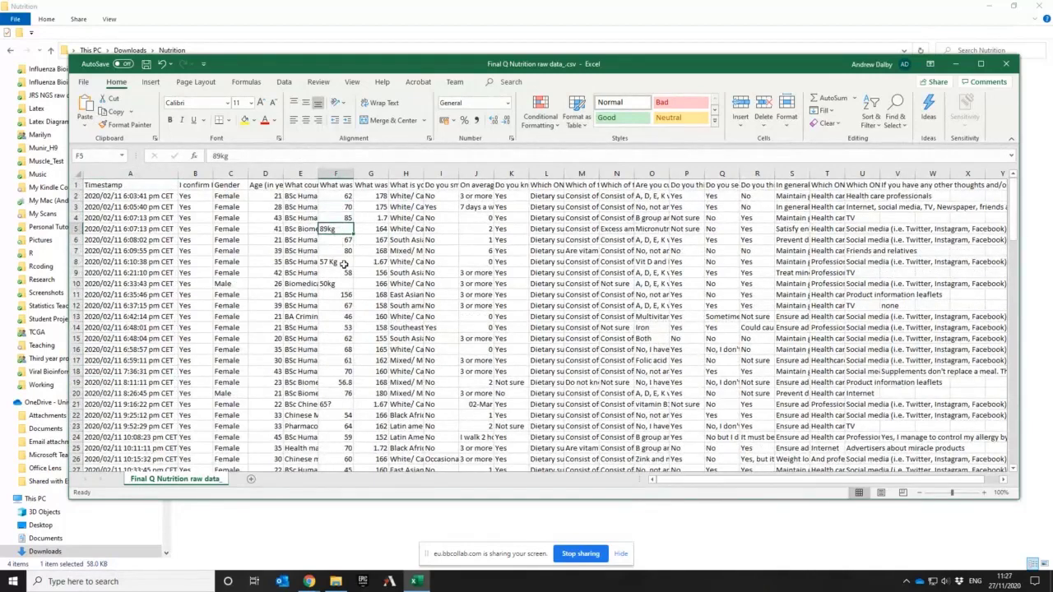
pyautogui.click(344, 263)
pyautogui.click(340, 285)
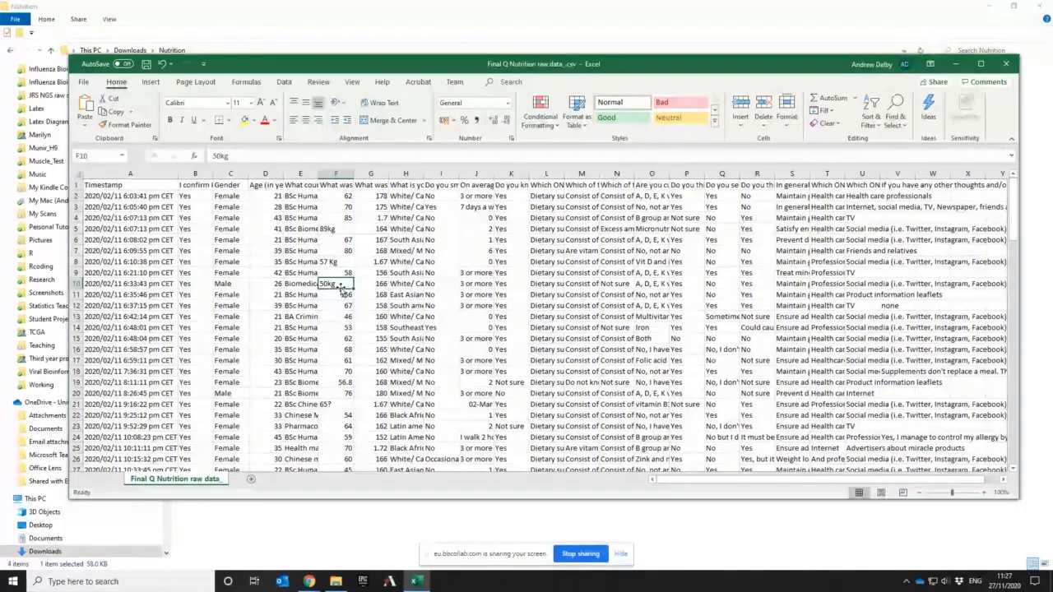
pyautogui.moveTo(340, 284); pyautogui.dragTo(339, 407)
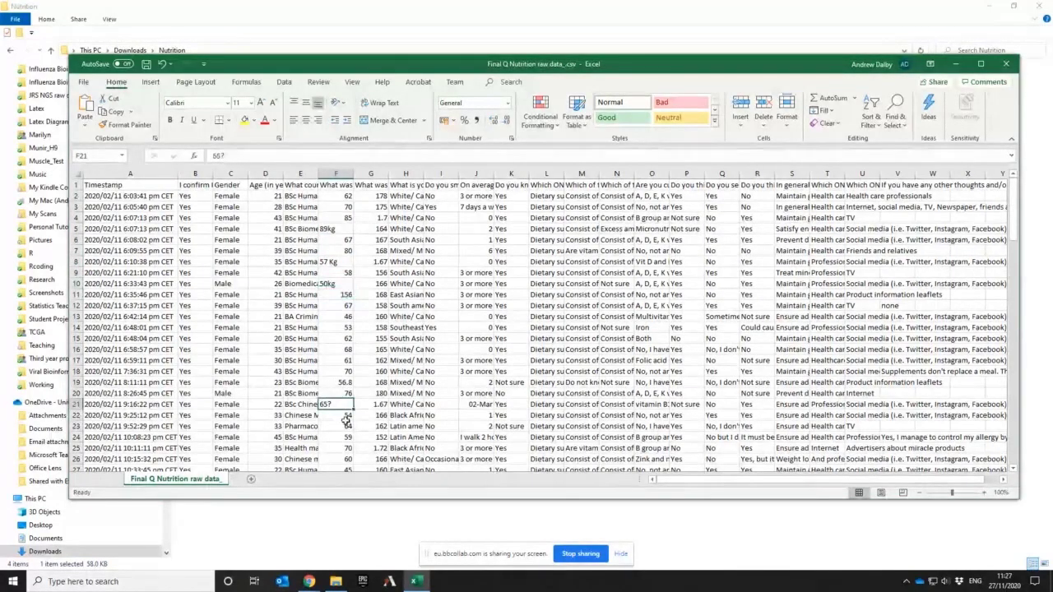
pyautogui.click(345, 295)
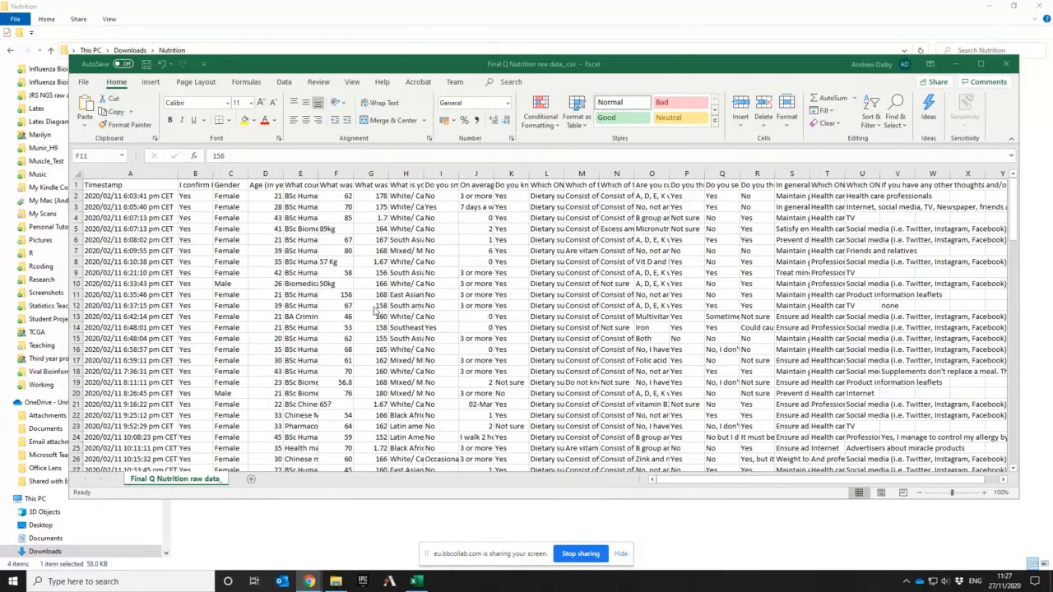
pyautogui.click(336, 294)
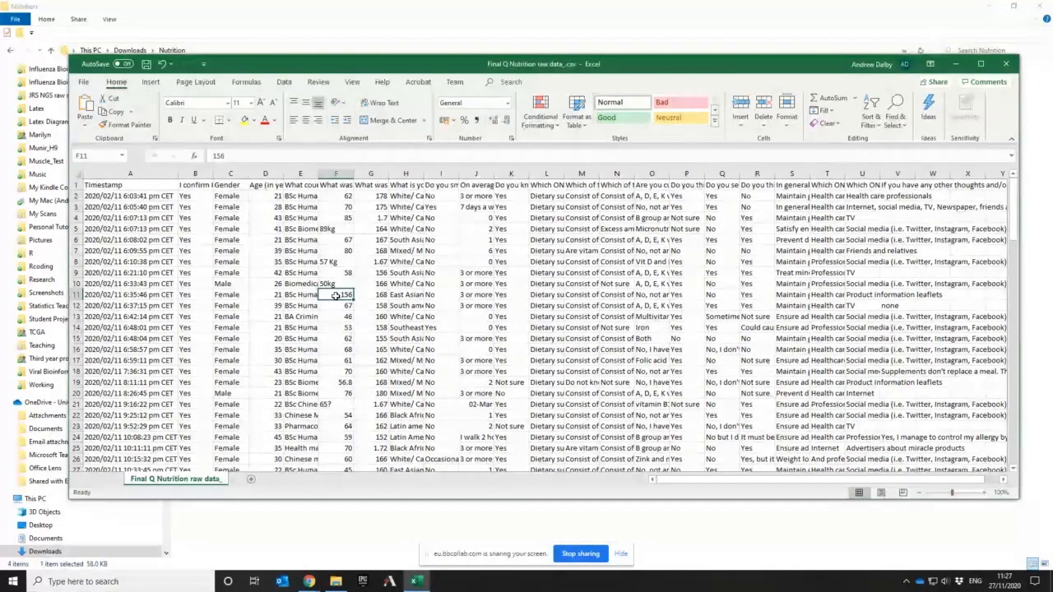
# Step: Check the remaining weights in column F down to the last record for mixed units, including F39 and F46
pyautogui.scroll(-10, 340, 352)
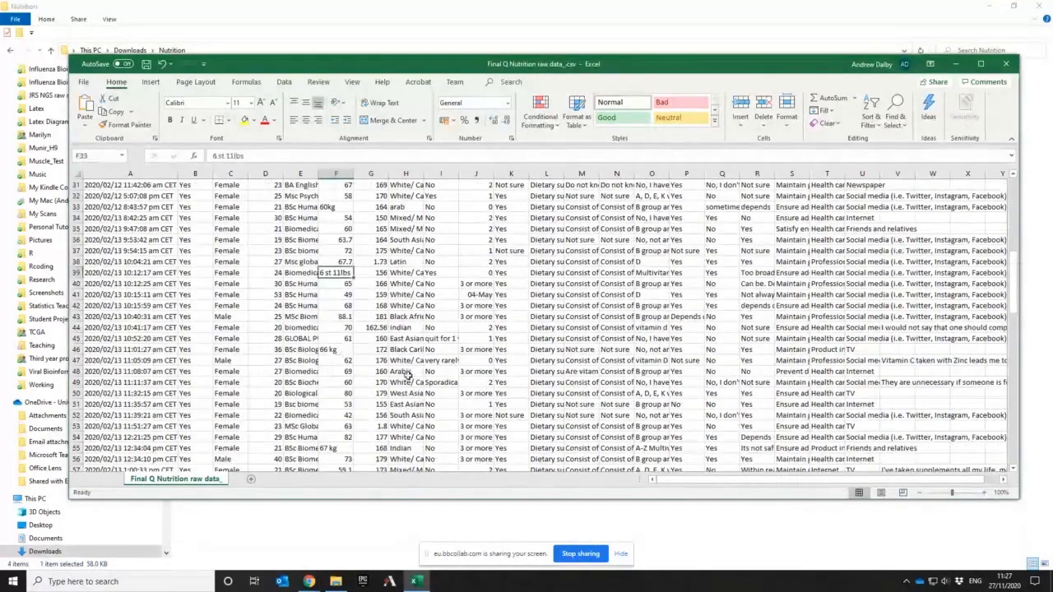
pyautogui.click(342, 351)
pyautogui.scroll(-7, 344, 360)
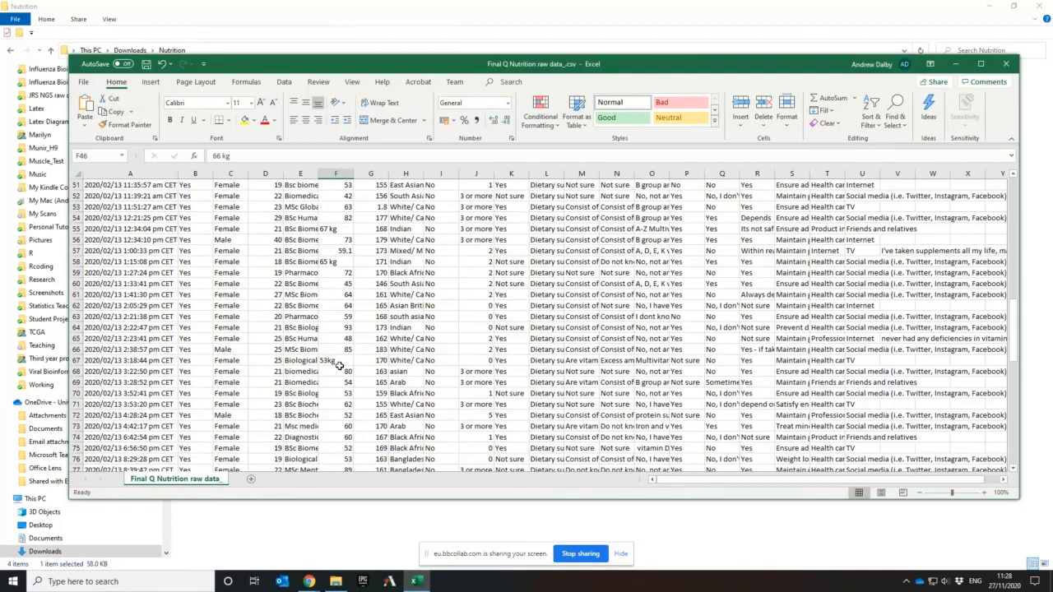
pyautogui.scroll(-3, 338, 365)
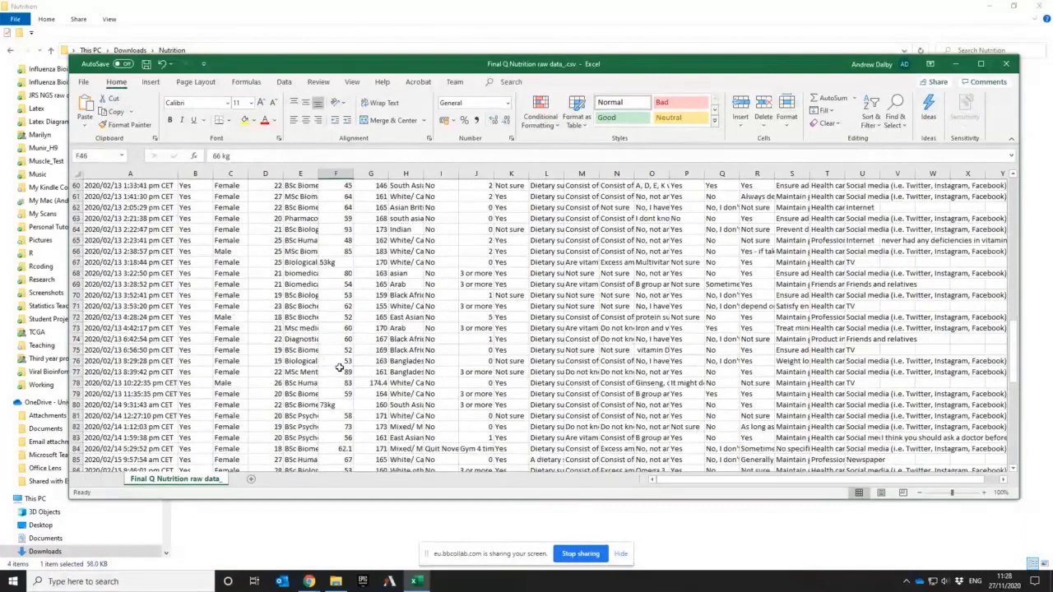
pyautogui.scroll(-14, 339, 367)
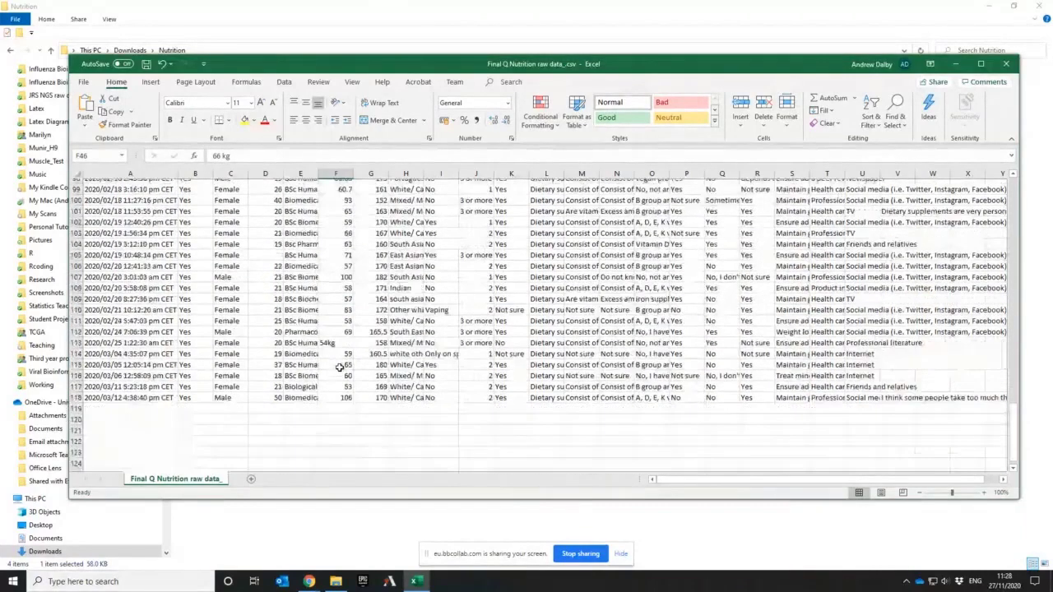
# Step: Compare the decimal precision of the weight entries in cells F84, F36 and F38
pyautogui.scroll(10, 338, 367)
pyautogui.click(340, 327)
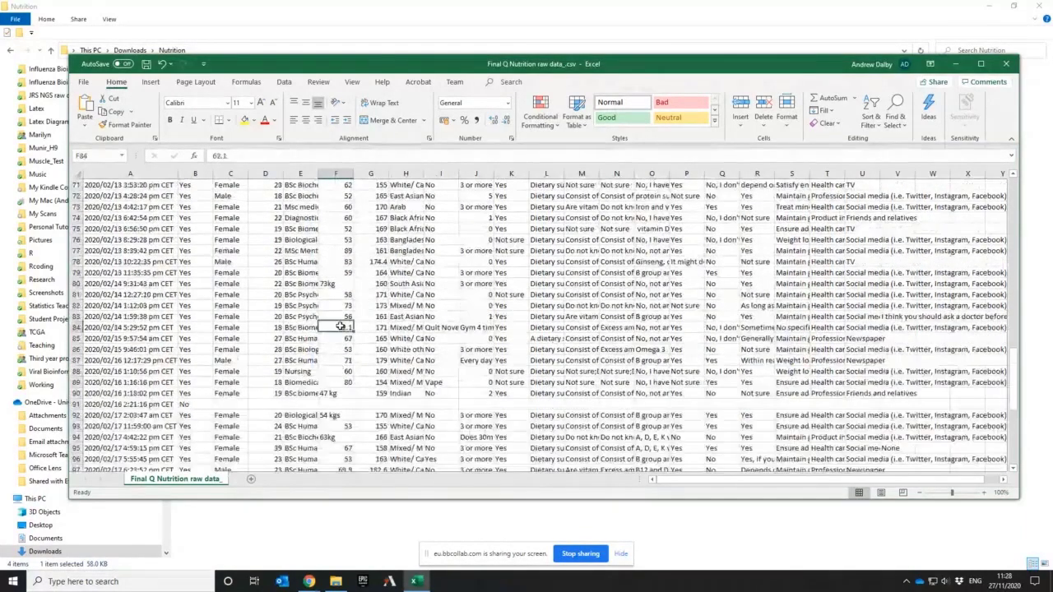
pyautogui.scroll(13, 337, 392)
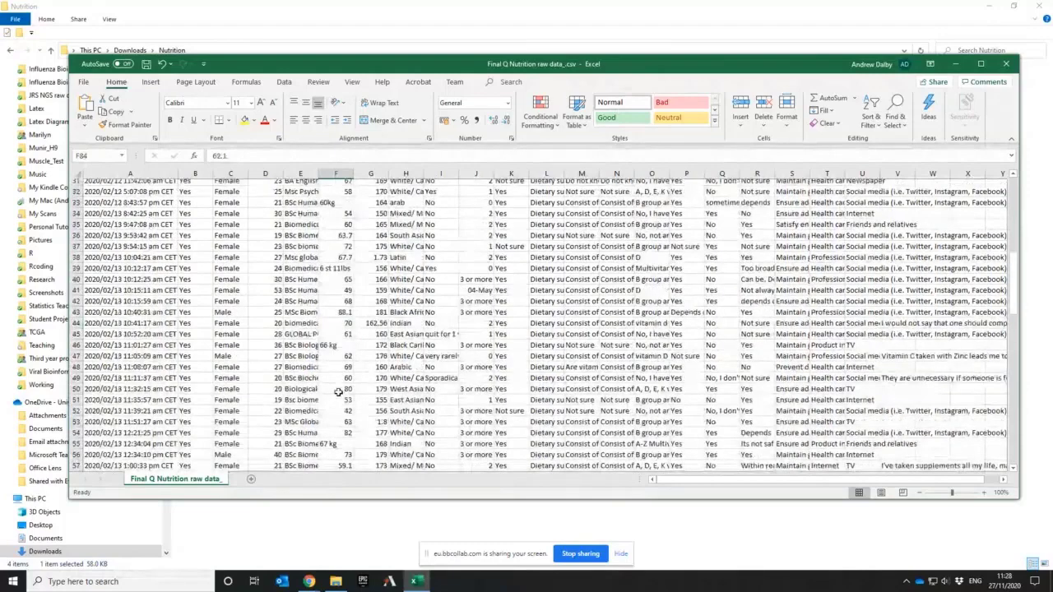
pyautogui.scroll(10, 337, 393)
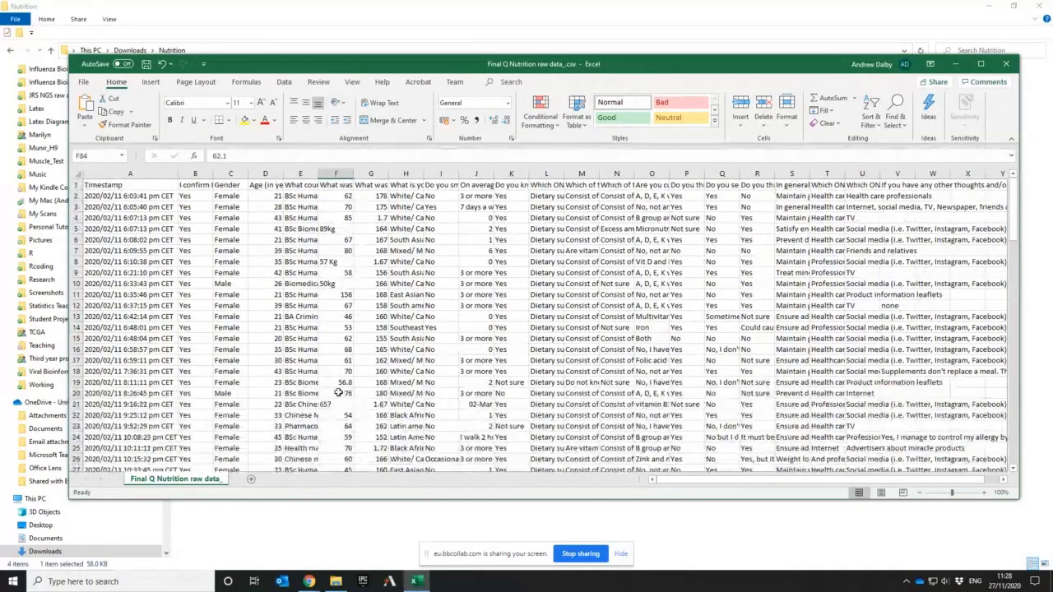
pyautogui.scroll(-7, 338, 393)
pyautogui.click(332, 348)
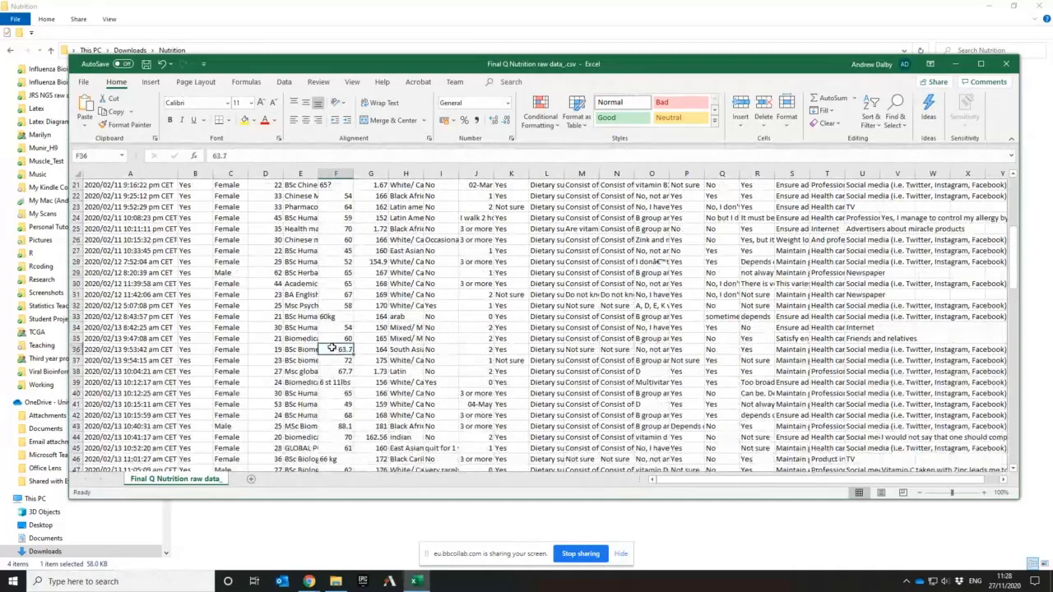
pyautogui.click(332, 371)
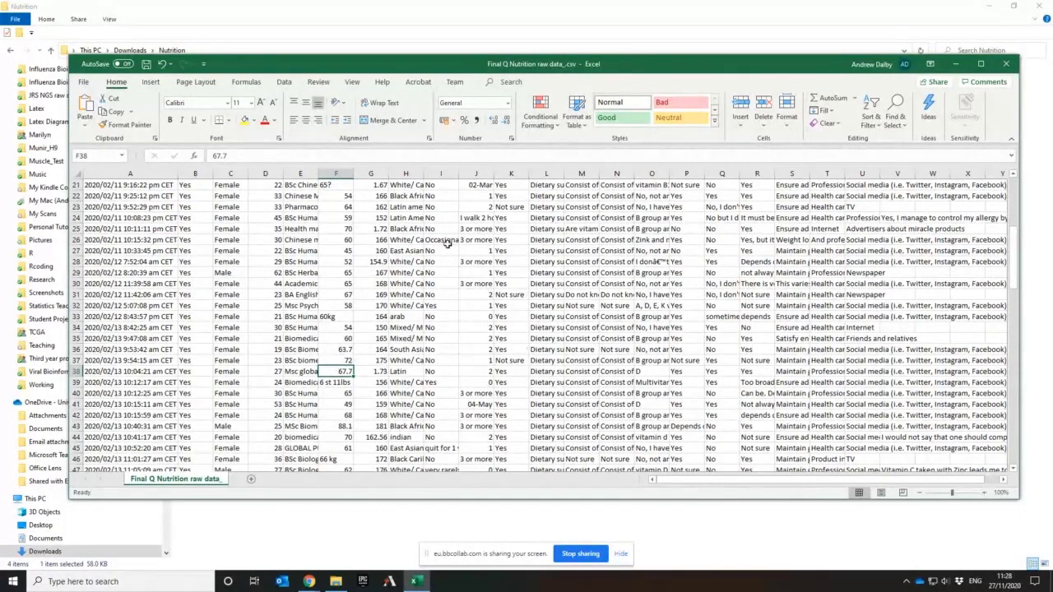
# Step: Read the height question in G1 and examine the height entries in column G for consistent units and precision, including G5 and G28
pyautogui.scroll(7, 444, 247)
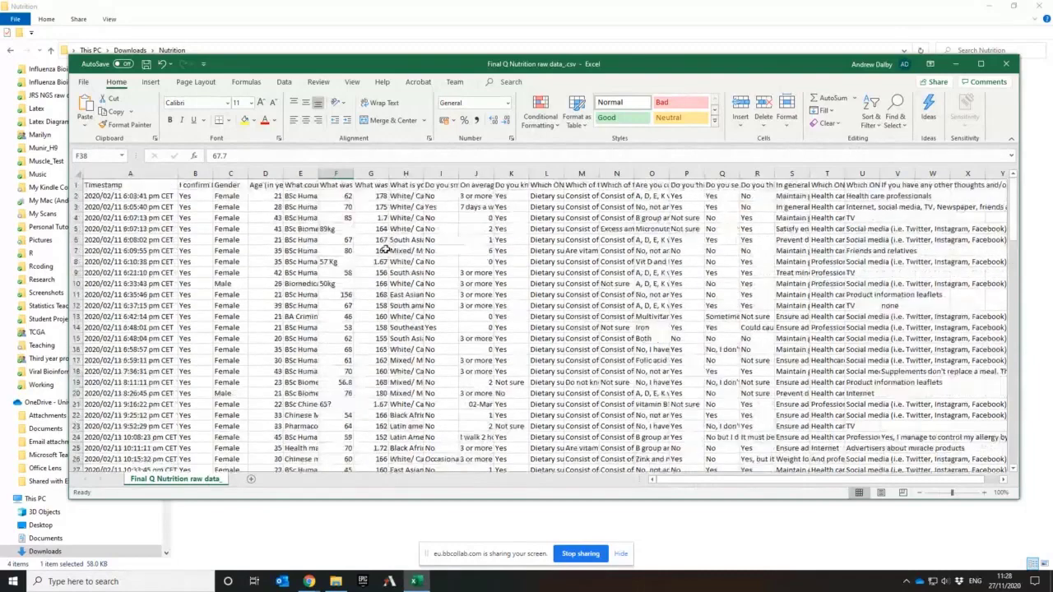
pyautogui.click(371, 184)
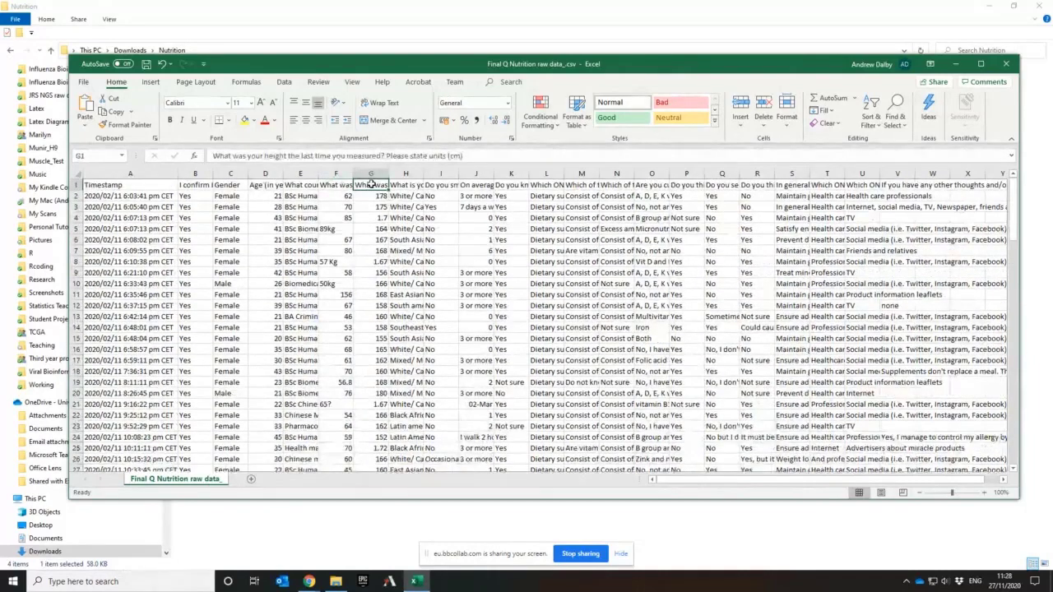
pyautogui.click(371, 228)
pyautogui.scroll(-7, 371, 230)
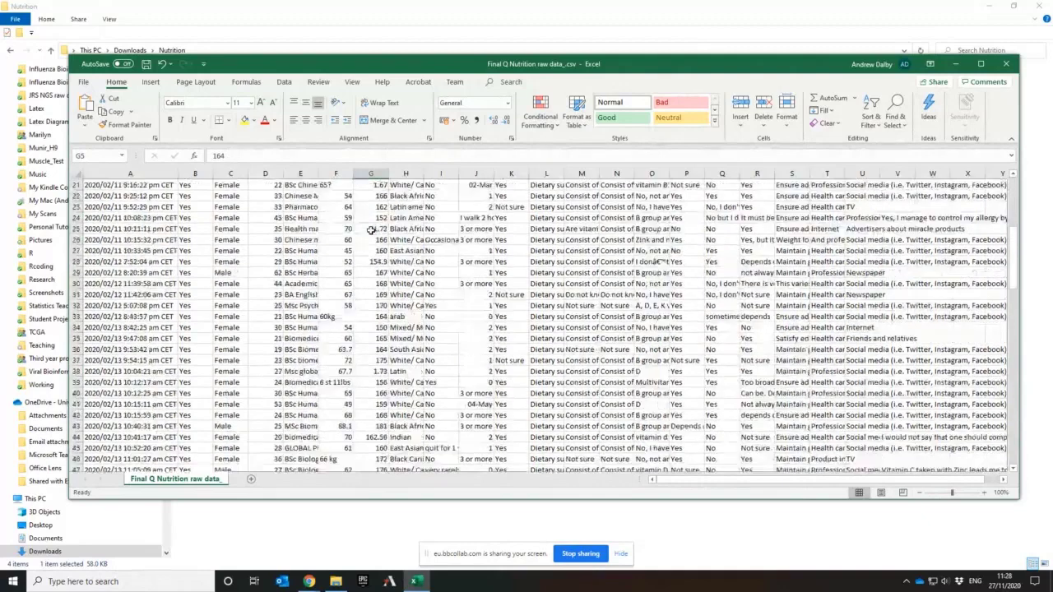
pyautogui.click(372, 262)
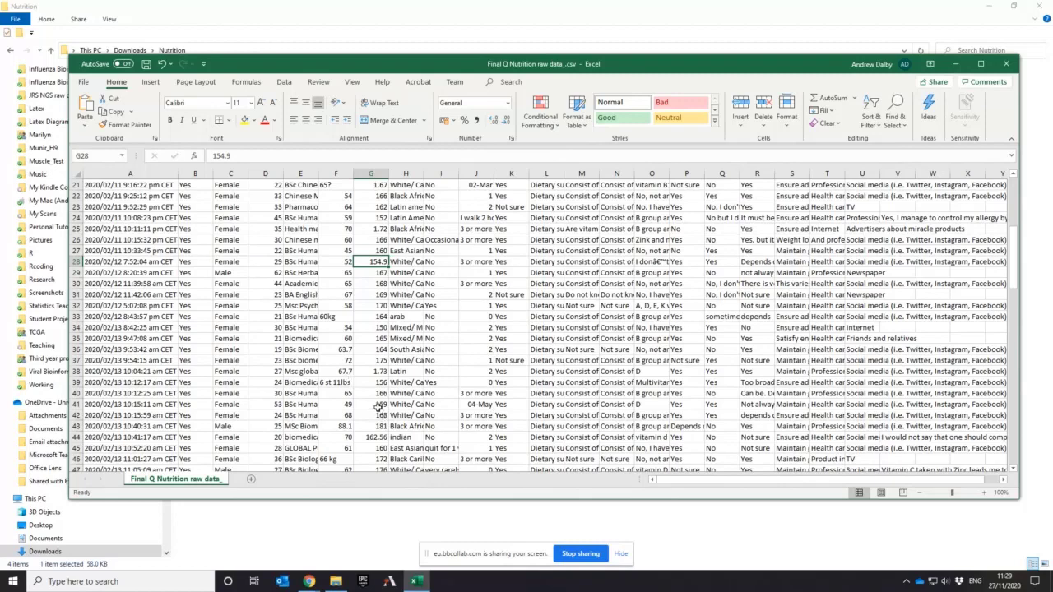
pyautogui.scroll(-6, 377, 406)
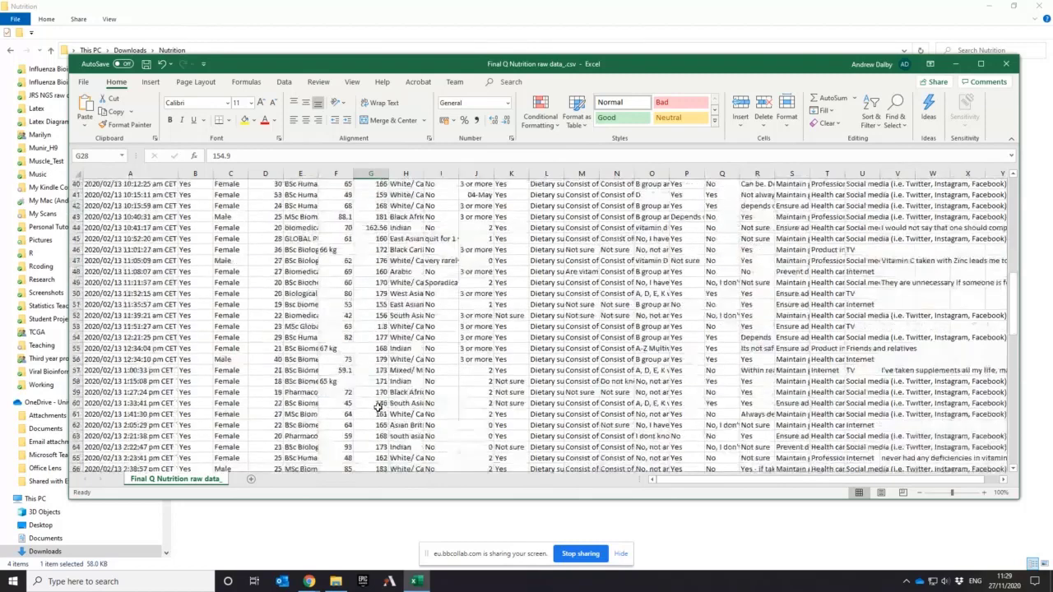
pyautogui.scroll(13, 377, 406)
# Step: Read the ethnicity question in H1 and inspect the first answers in column H, including H12 and H21
pyautogui.click(411, 186)
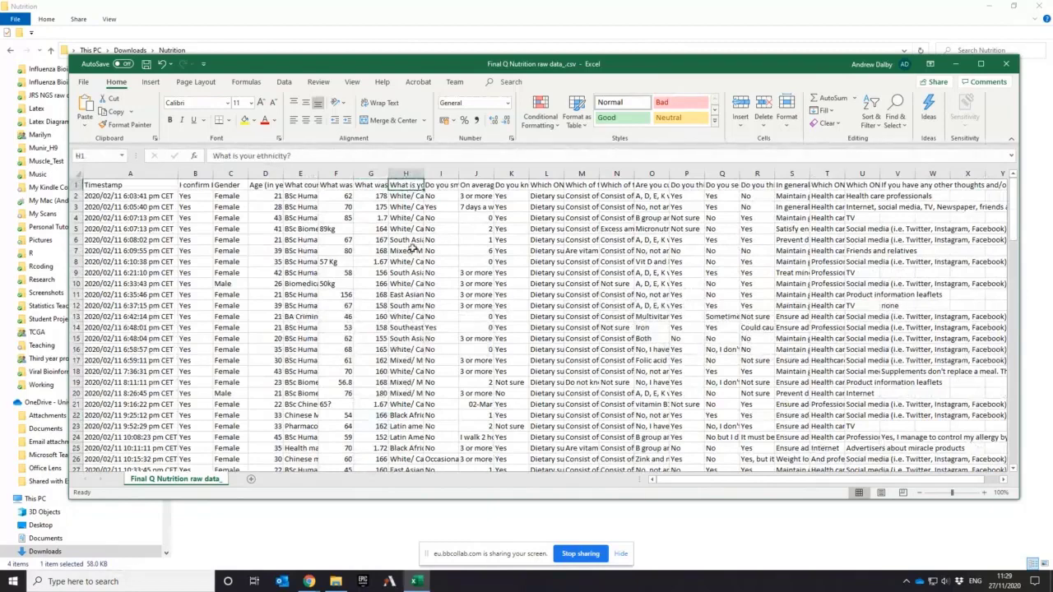
pyautogui.click(412, 250)
pyautogui.click(409, 273)
pyautogui.click(397, 304)
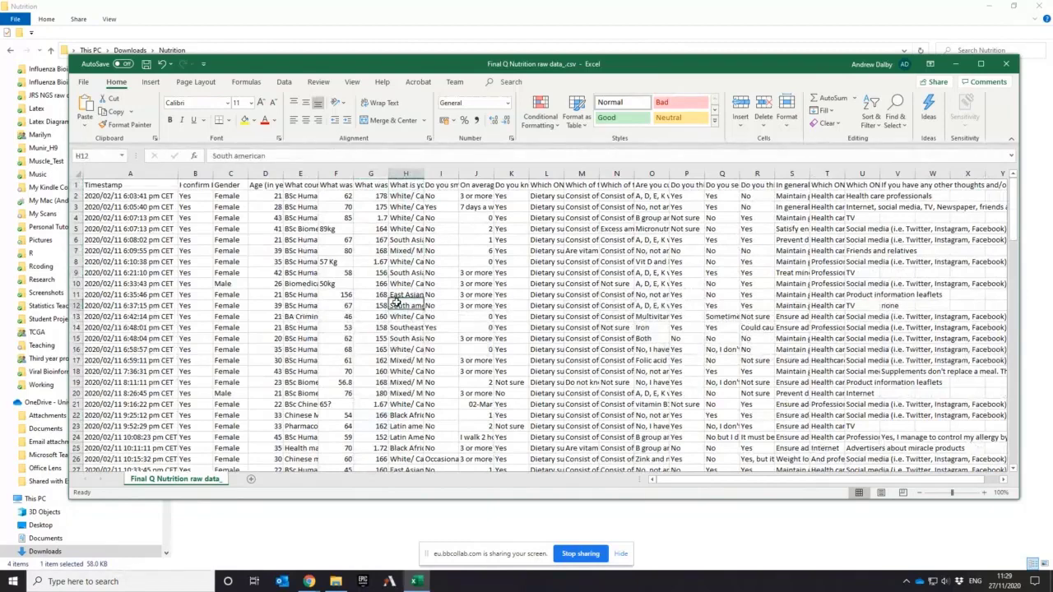
pyautogui.click(403, 349)
pyautogui.click(402, 404)
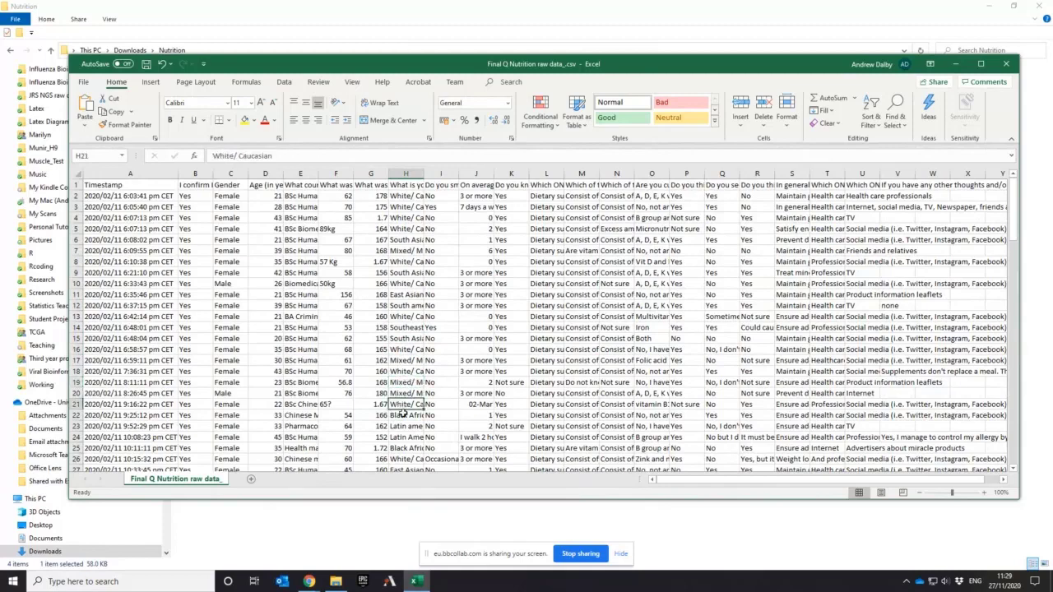
# Step: Examine further ethnicity answers in column H for inconsistent category wording, comparing cells such as H33, H45 and H50
pyautogui.scroll(-3, 402, 414)
pyautogui.click(401, 426)
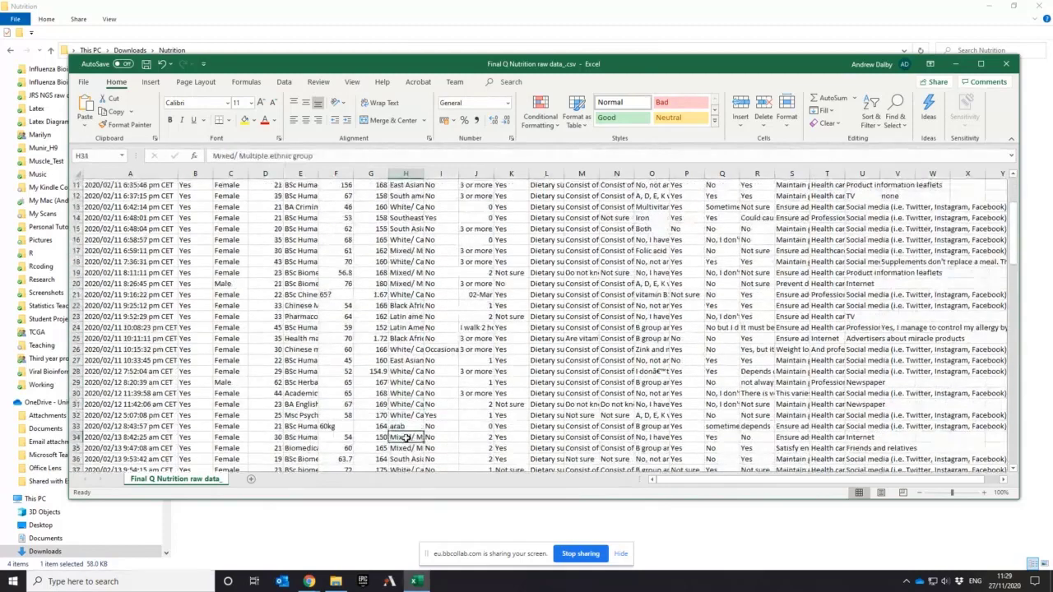
pyautogui.write('arab')
pyautogui.scroll(-1, 401, 426)
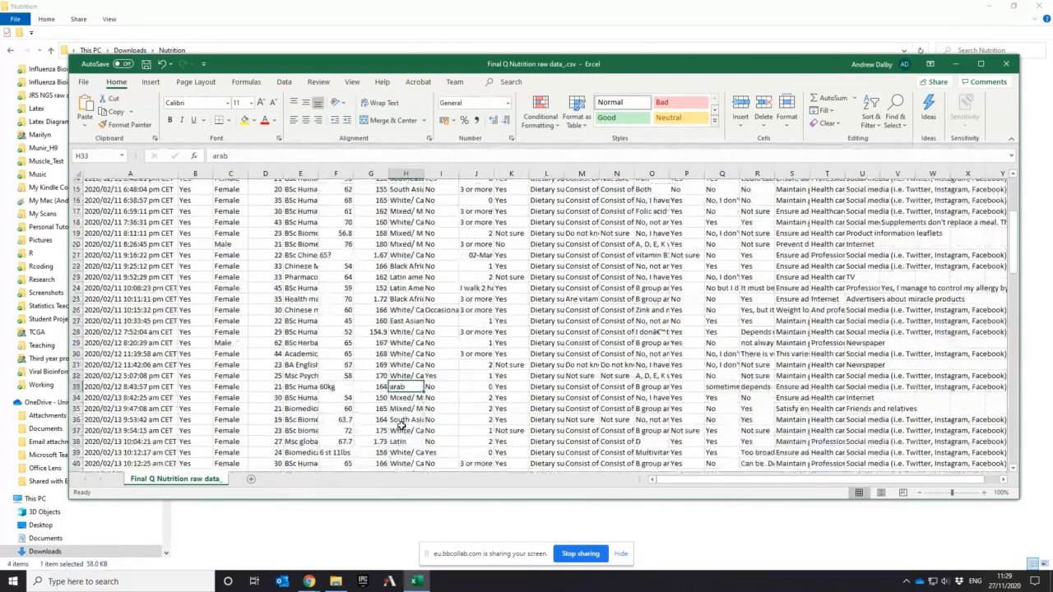
pyautogui.scroll(-2, 401, 426)
pyautogui.click(403, 426)
pyautogui.click(403, 448)
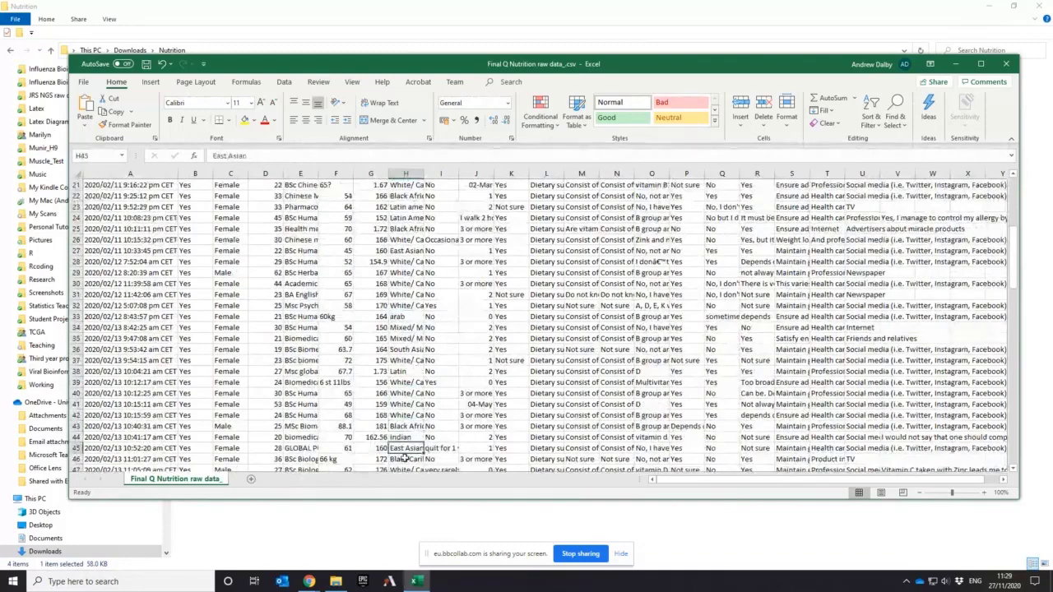
pyautogui.scroll(-1, 404, 458)
pyautogui.scroll(-3, 403, 457)
pyautogui.click(404, 393)
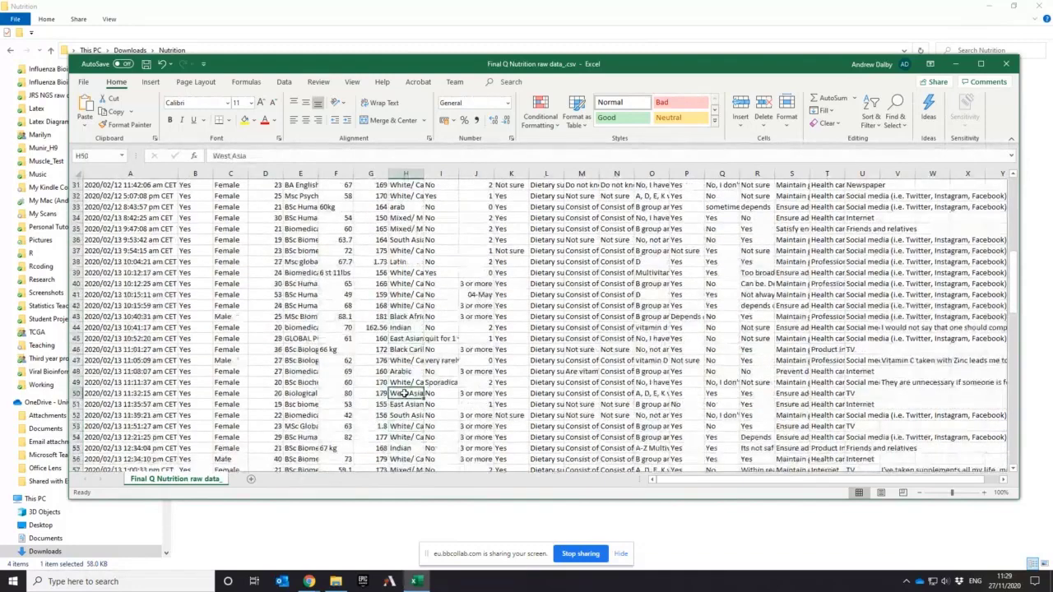
pyautogui.click(399, 339)
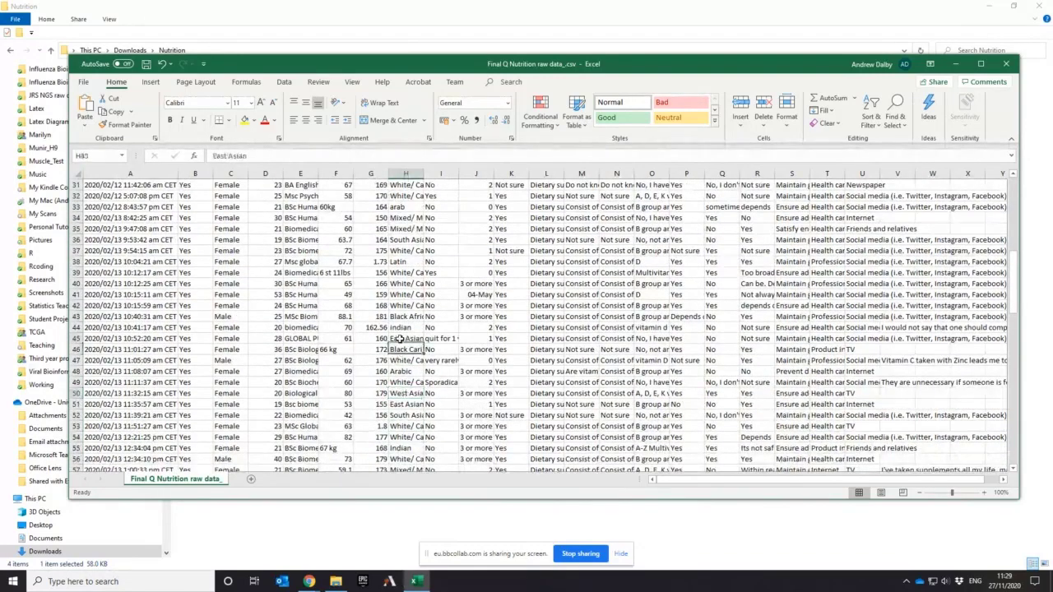
pyautogui.click(412, 392)
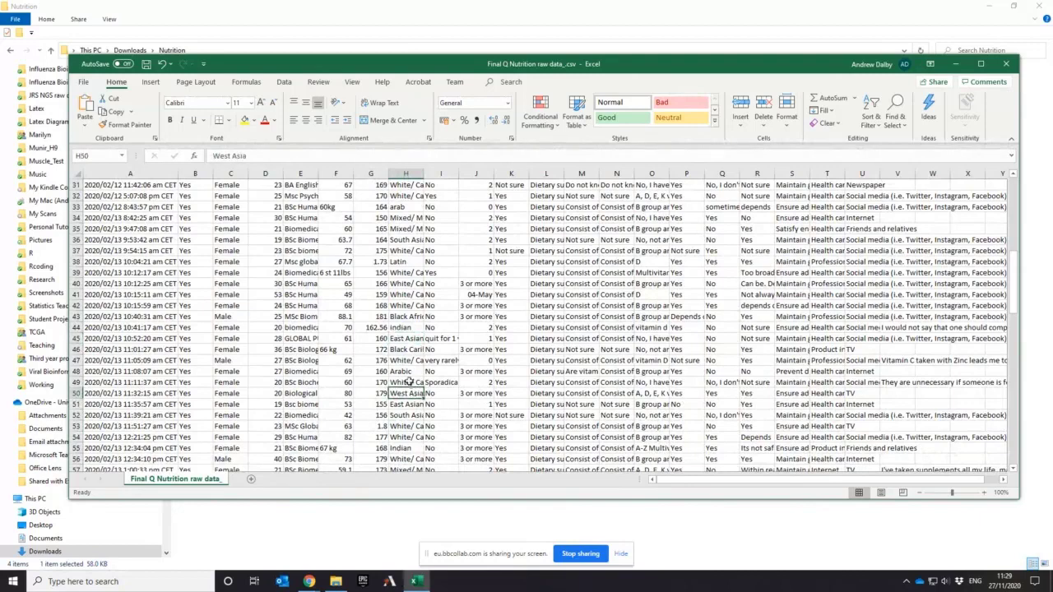
# Step: Compare the ethnicity answers in H48, H33 and H38, and check the remaining column H entries for inconsistent wording
pyautogui.click(400, 370)
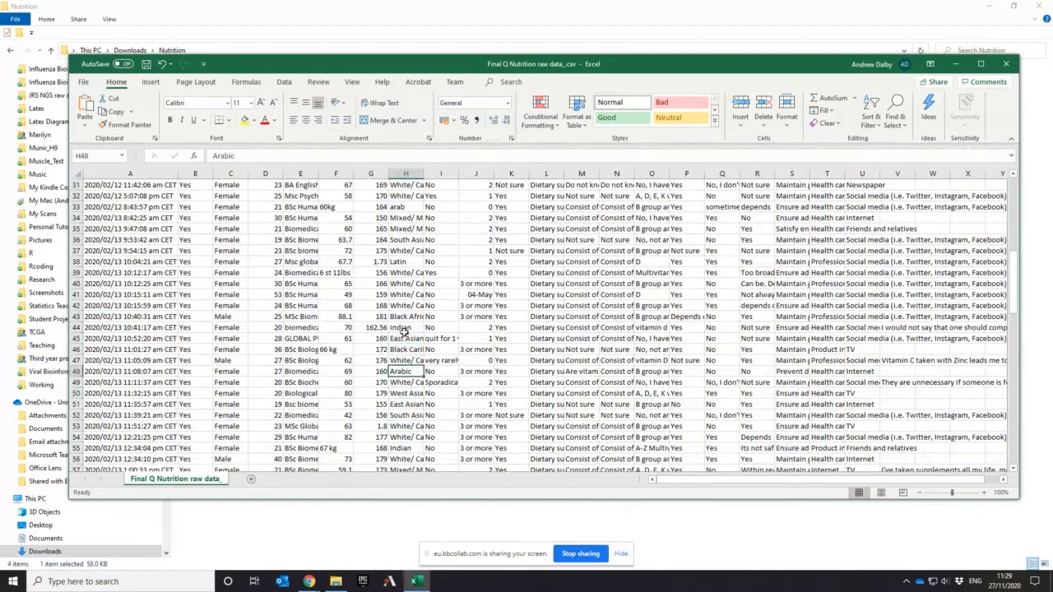
pyautogui.click(403, 206)
pyautogui.click(402, 263)
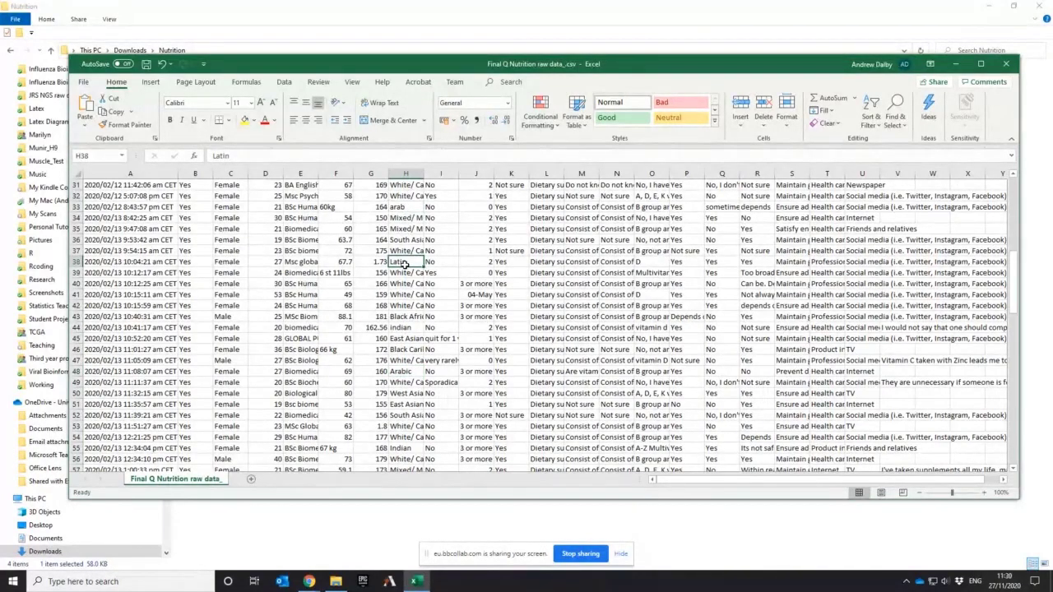
pyautogui.scroll(-10, 400, 326)
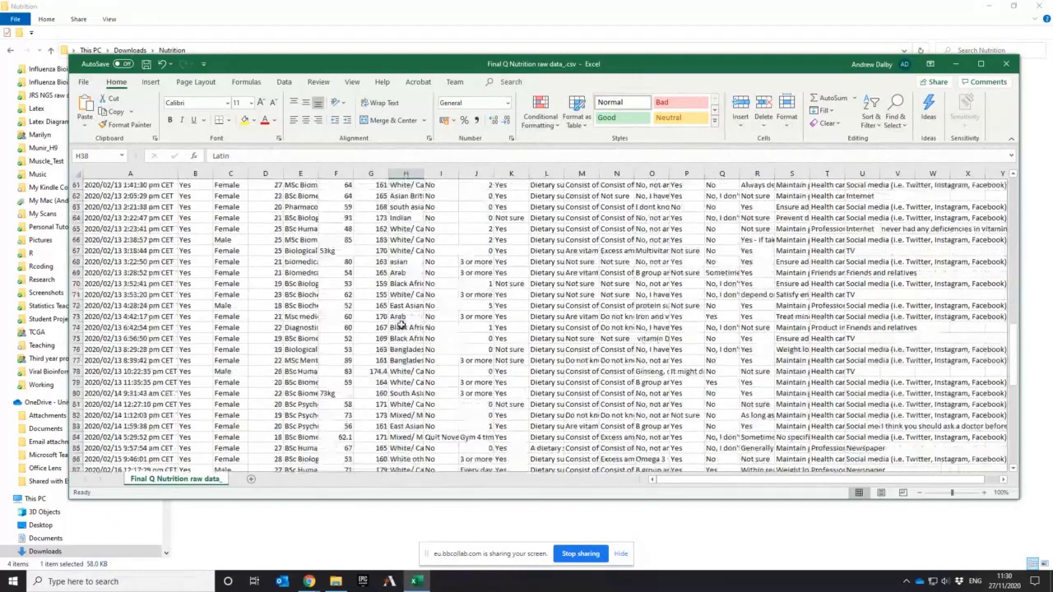
pyautogui.scroll(-10, 401, 326)
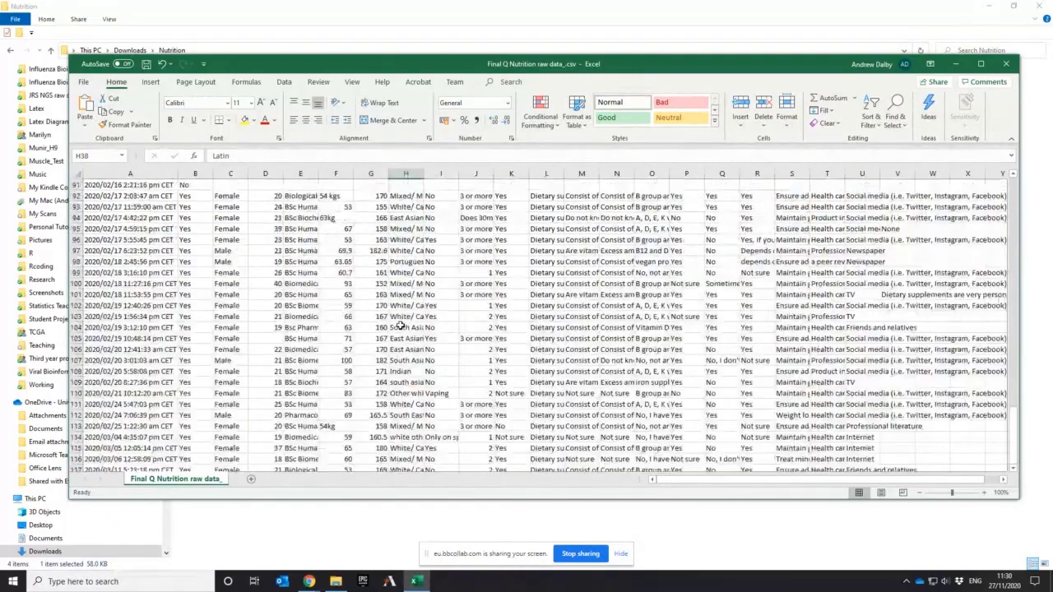
pyautogui.scroll(20, 400, 325)
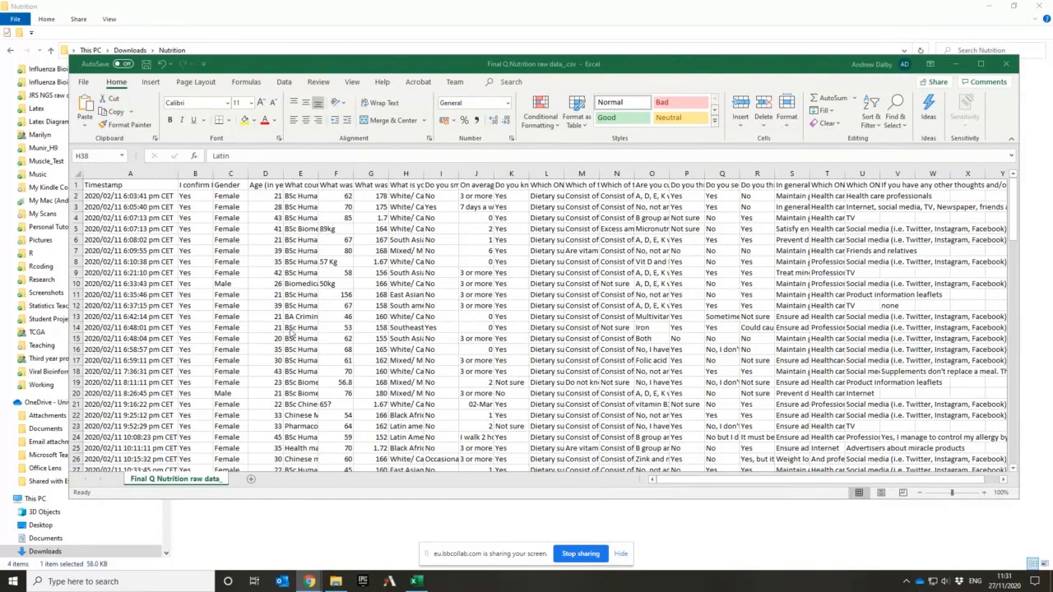
# Step: Review the whole survey sheet against the ethnicity question in H1, checking the column H answers, including H3
pyautogui.scroll(-17, 299, 405)
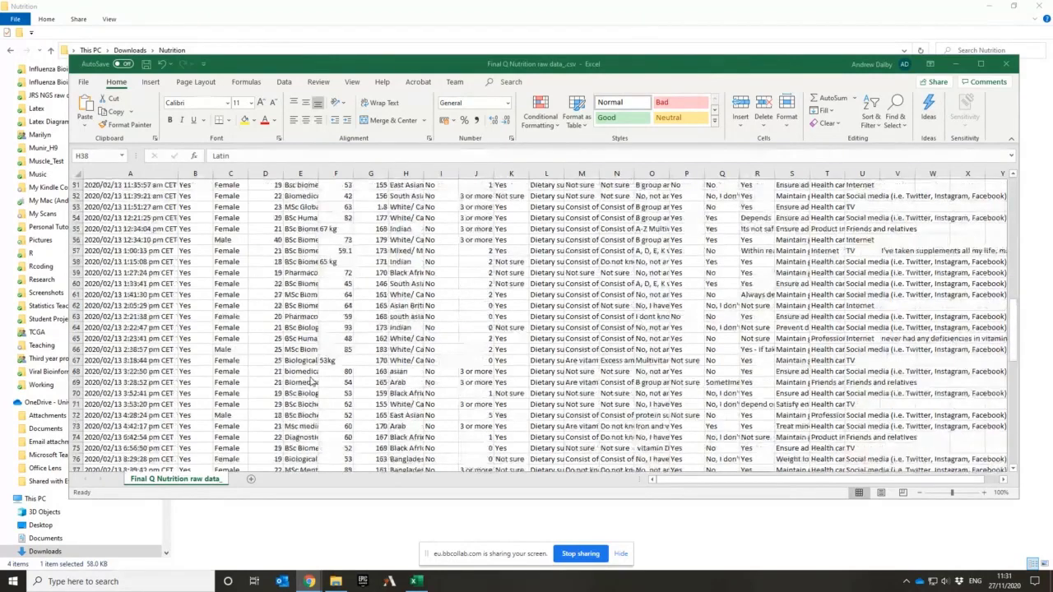
pyautogui.scroll(-17, 311, 381)
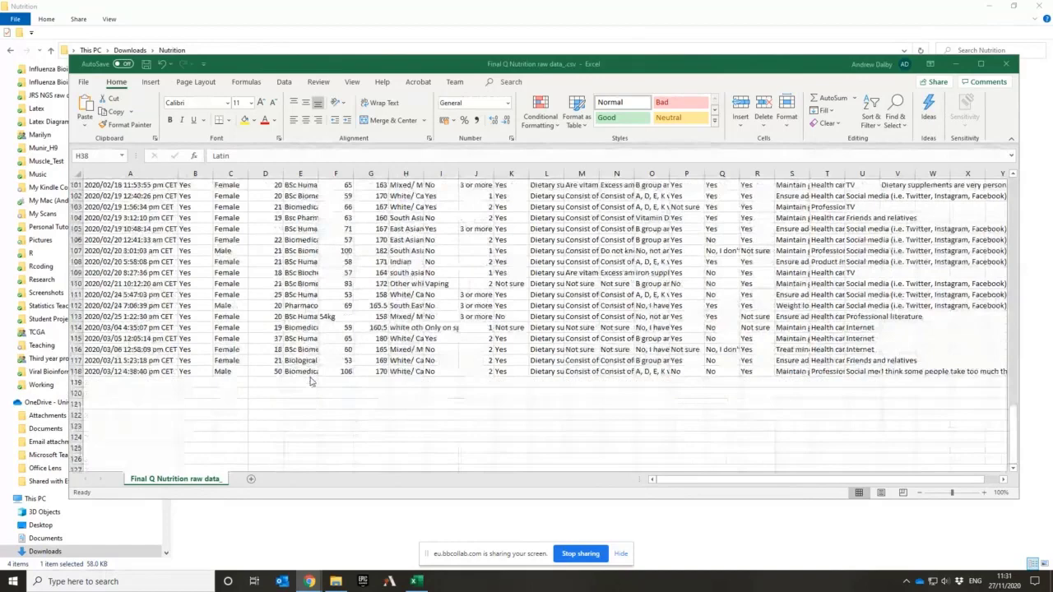
pyautogui.scroll(20, 311, 381)
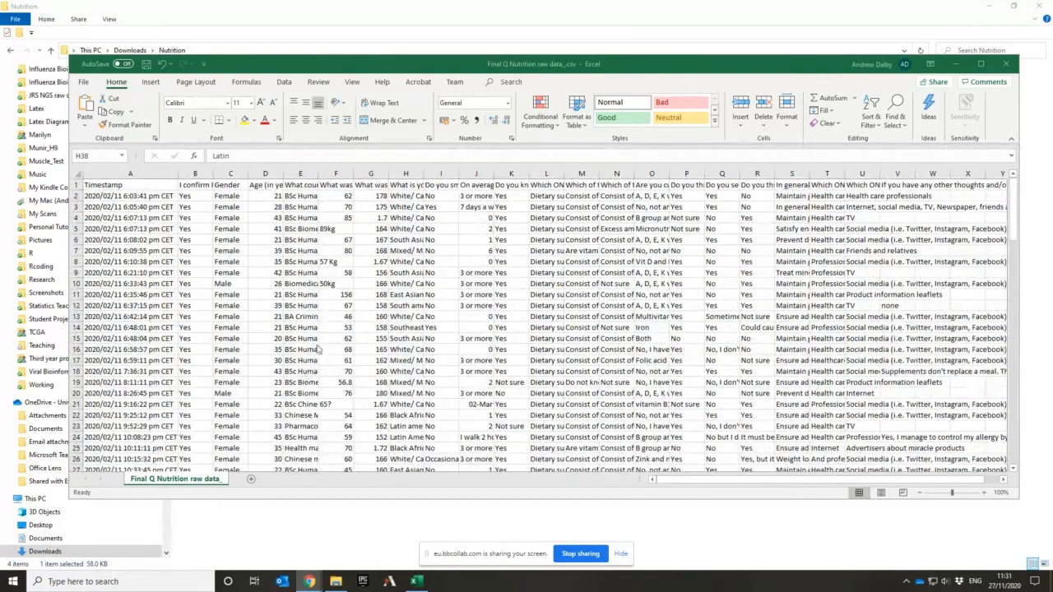
pyautogui.click(407, 184)
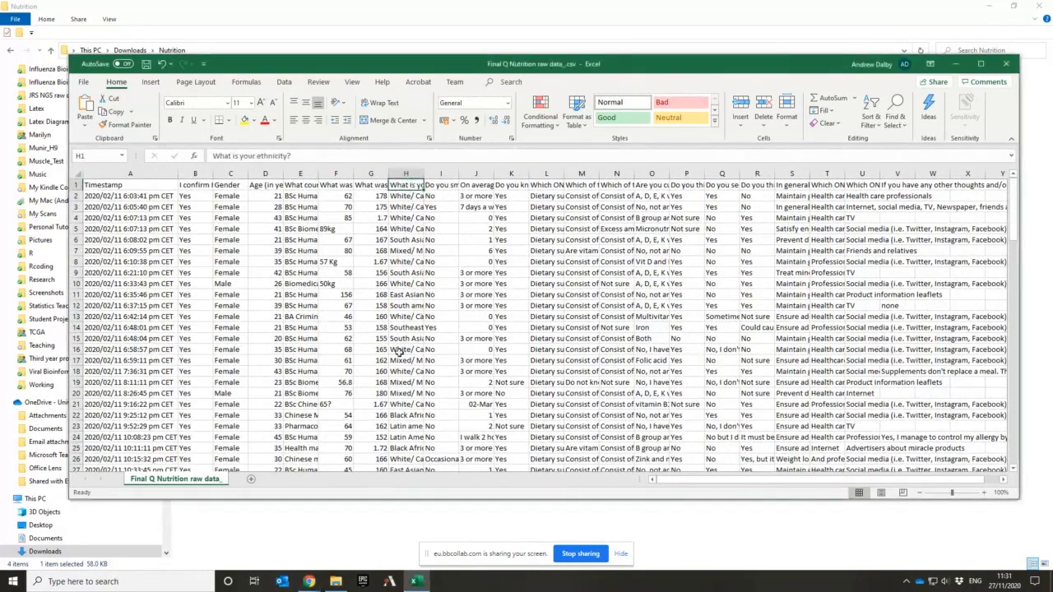
pyautogui.scroll(-7, 399, 359)
pyautogui.scroll(-20, 399, 359)
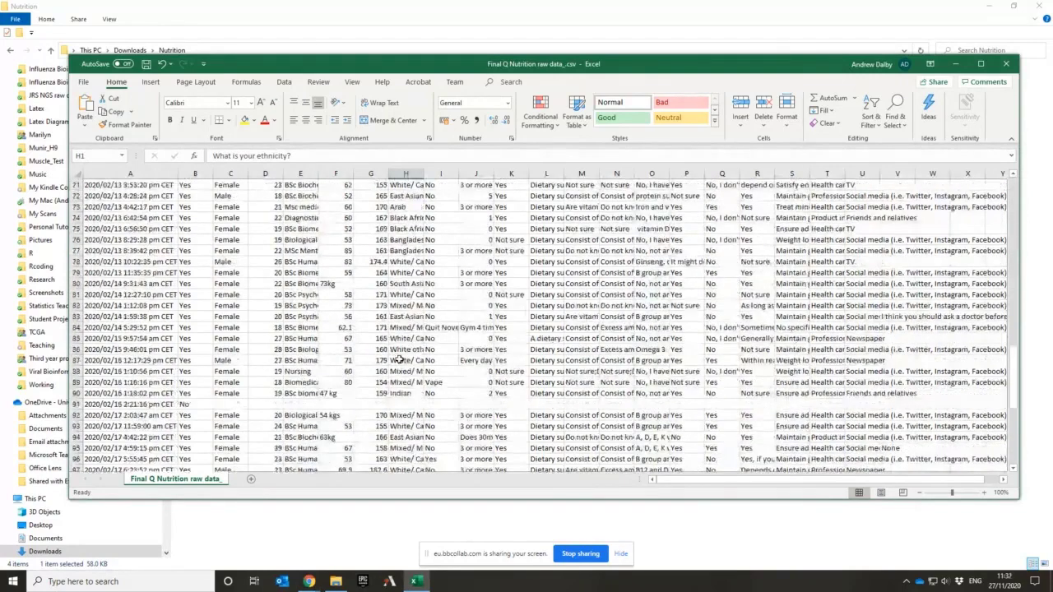
pyautogui.scroll(20, 399, 359)
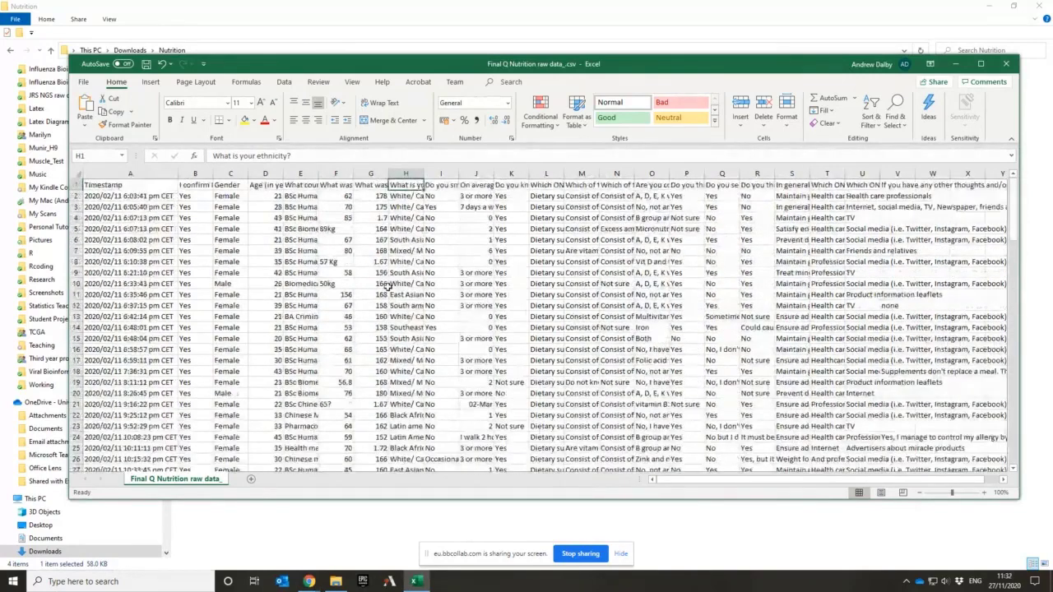
pyautogui.click(404, 206)
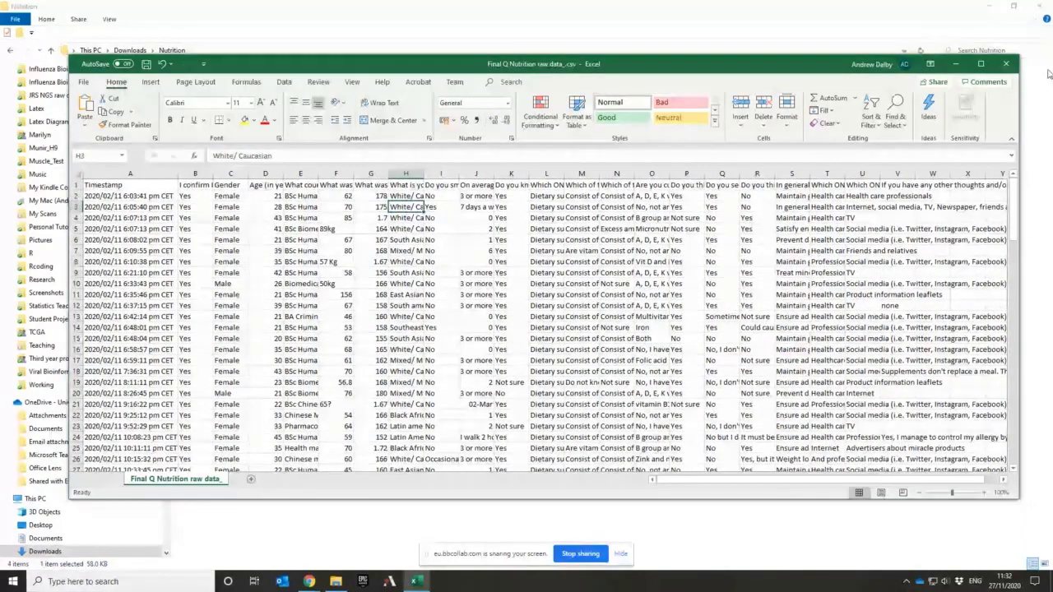
# Step: Close the raw data CSV without saving the changes and open Nutrition1.sav from the Nutrition folder in SPSS Statistics
pyautogui.click(1007, 63)
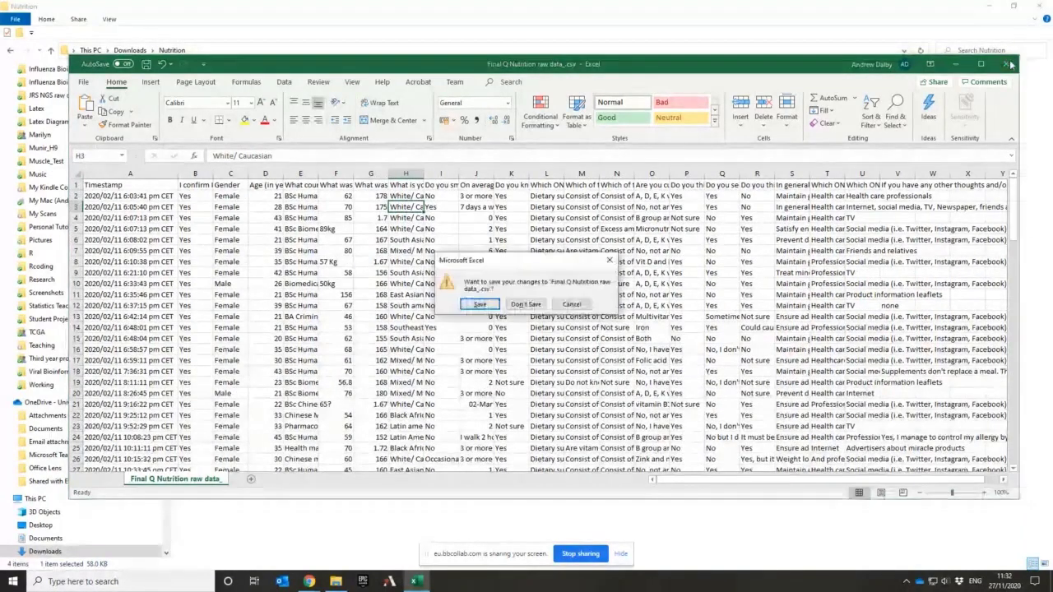
pyautogui.click(531, 306)
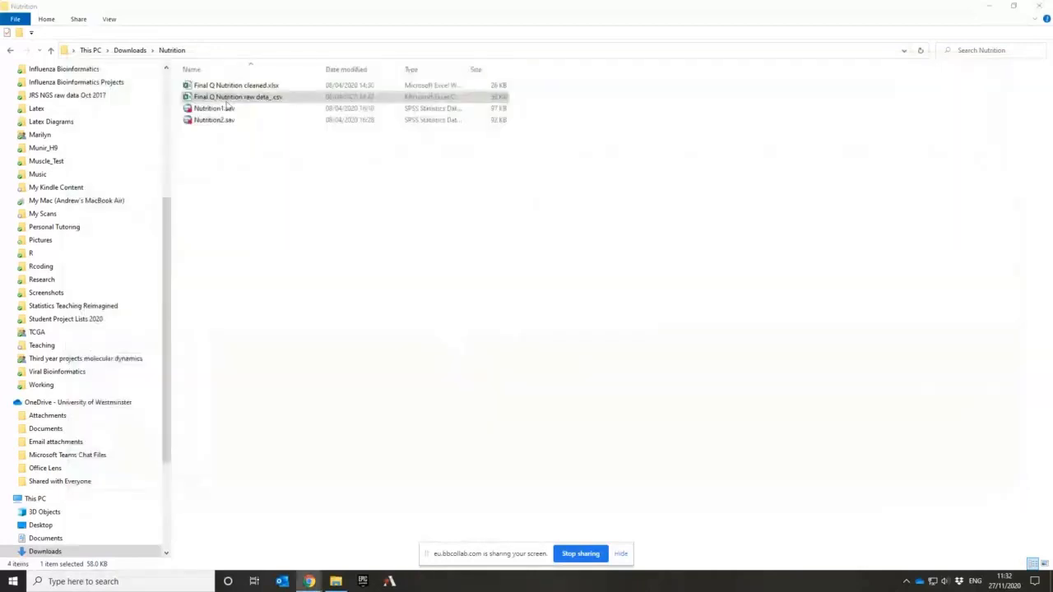
pyautogui.click(244, 87)
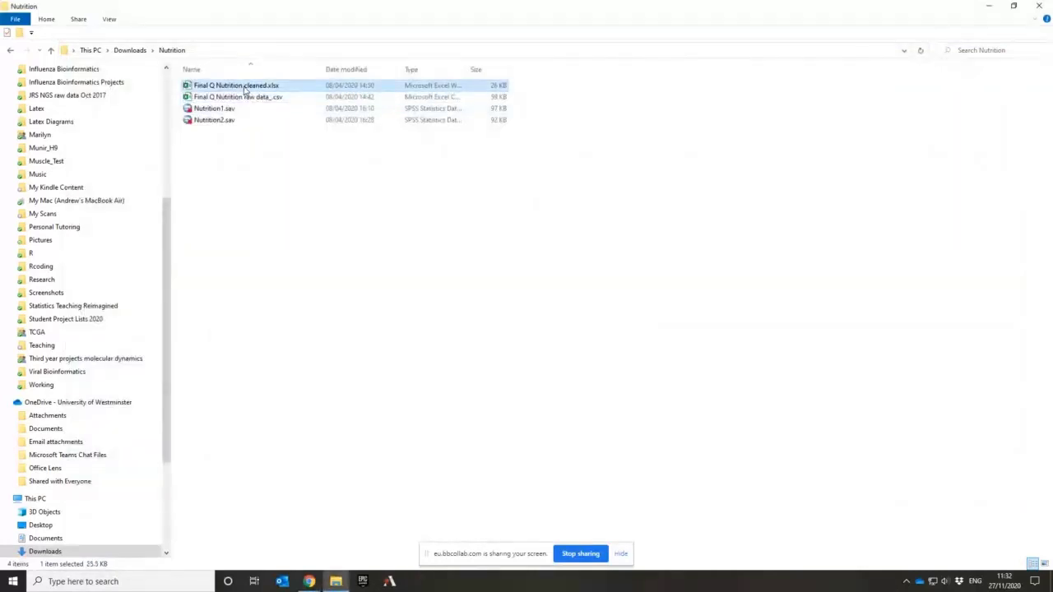
pyautogui.click(231, 112)
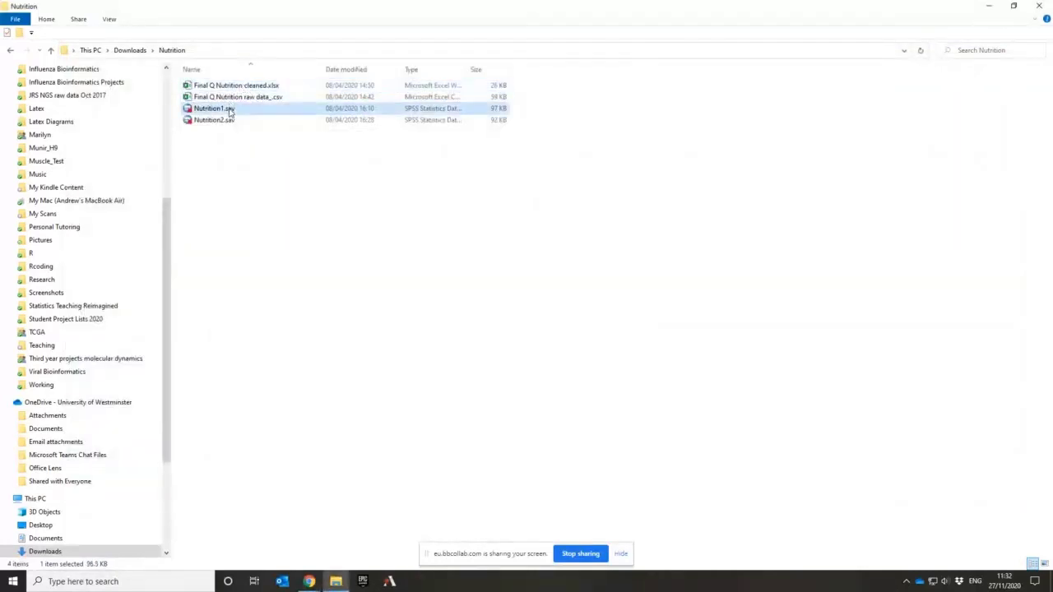
pyautogui.doubleClick(230, 110)
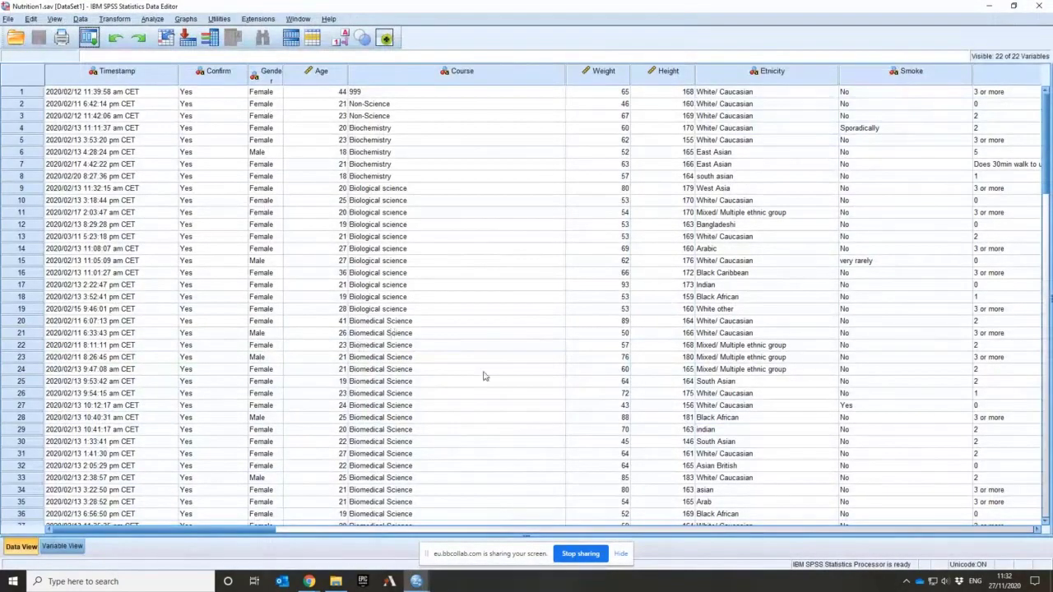
# Step: Look through all cases of the Nutrition1 dataset, examining how the Course entries have been standardised into categories
pyautogui.scroll(-13, 496, 325)
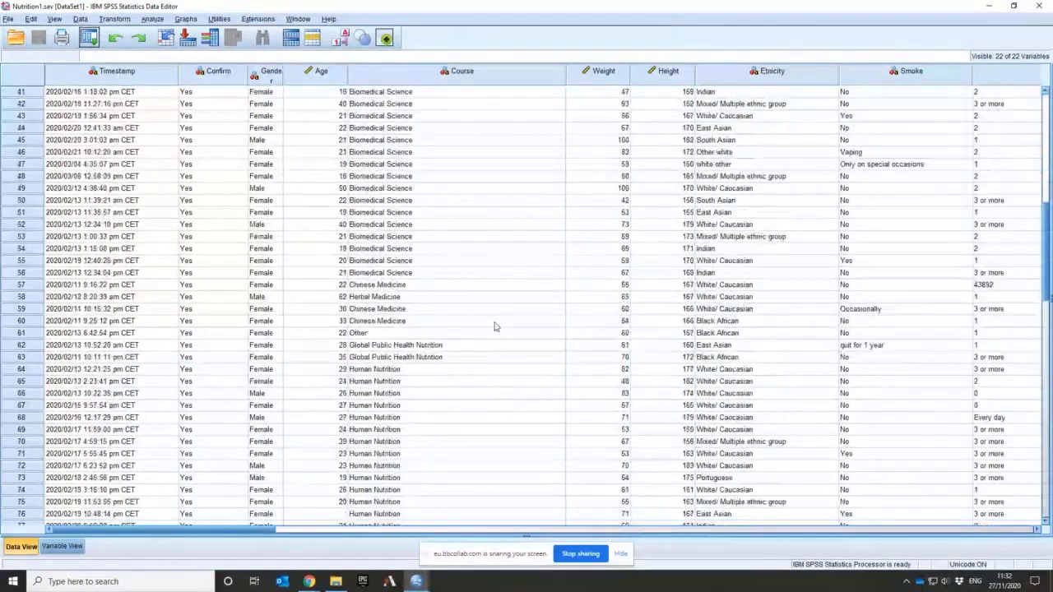
pyautogui.scroll(-7, 496, 327)
pyautogui.scroll(3, 496, 326)
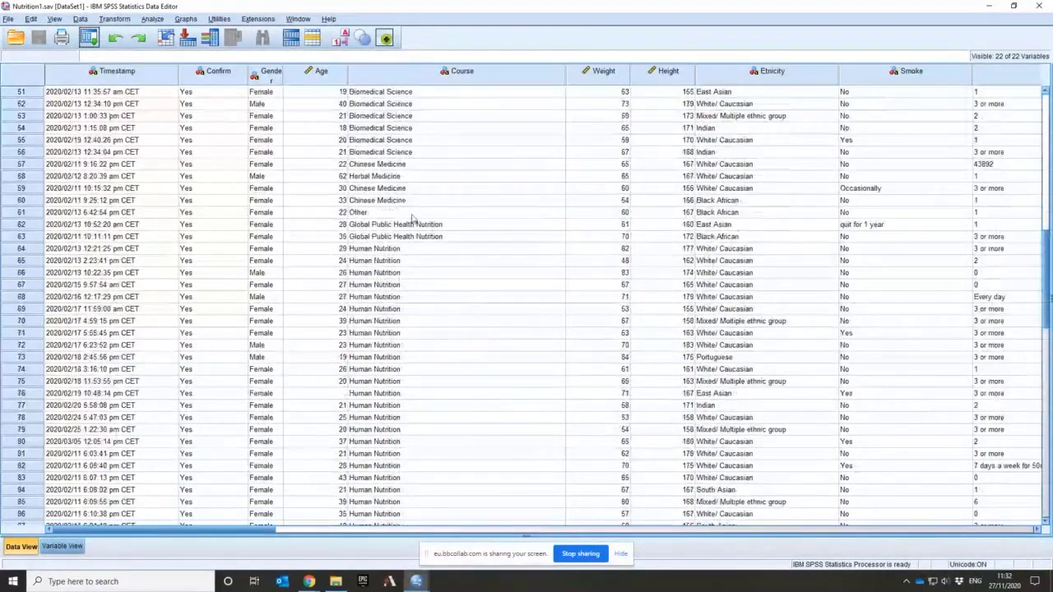
pyautogui.scroll(-10, 395, 173)
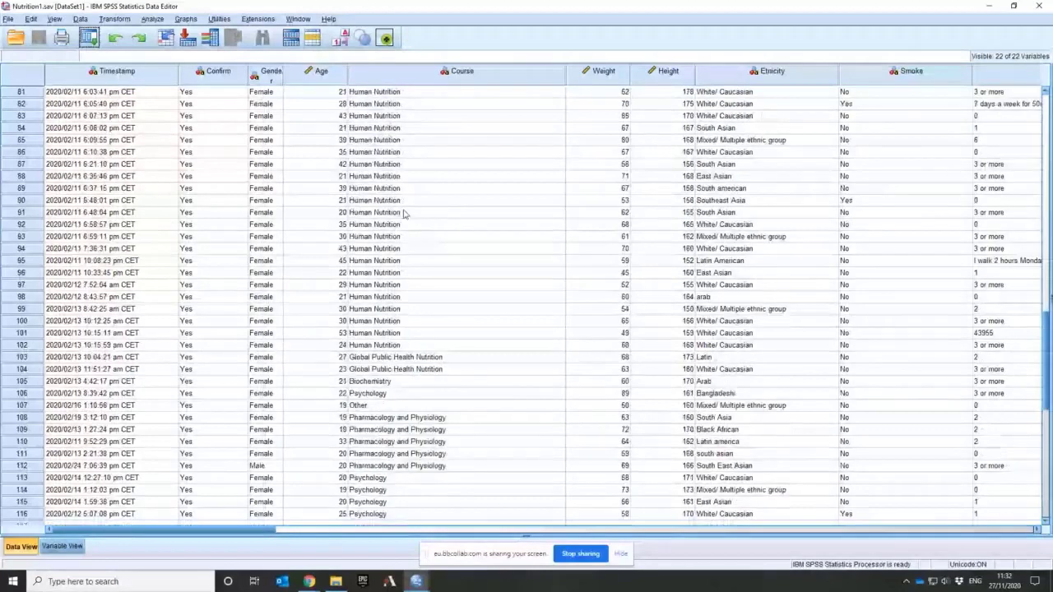
pyautogui.scroll(-3, 403, 214)
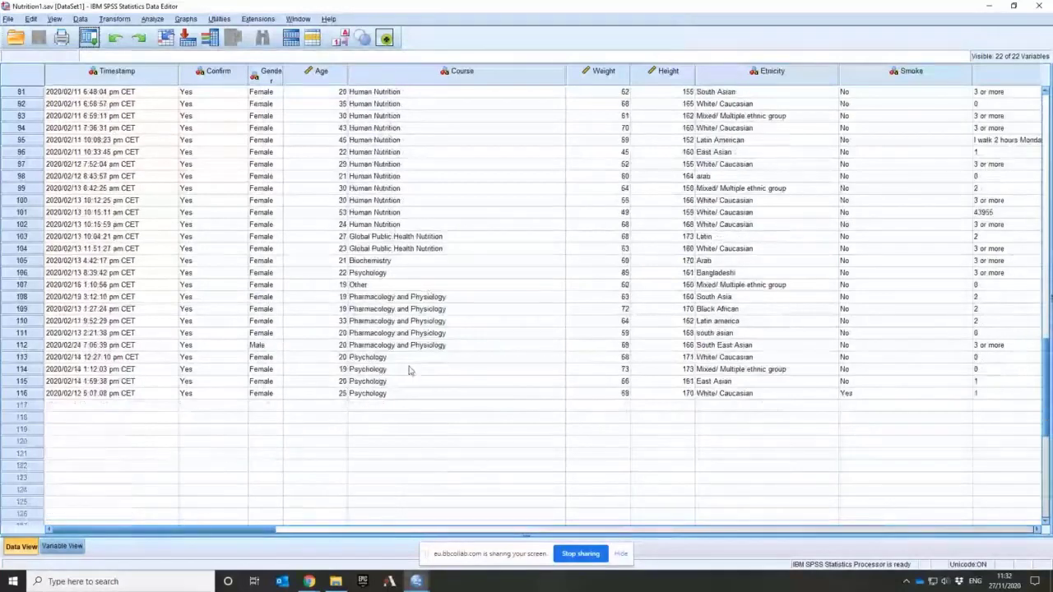
pyautogui.scroll(15, 409, 370)
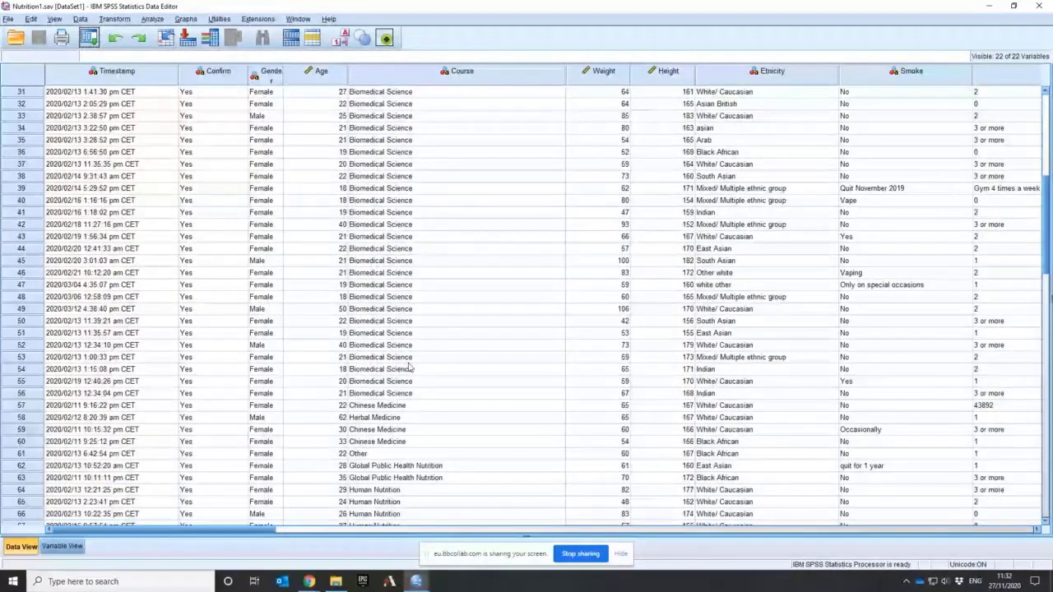
pyautogui.scroll(10, 410, 370)
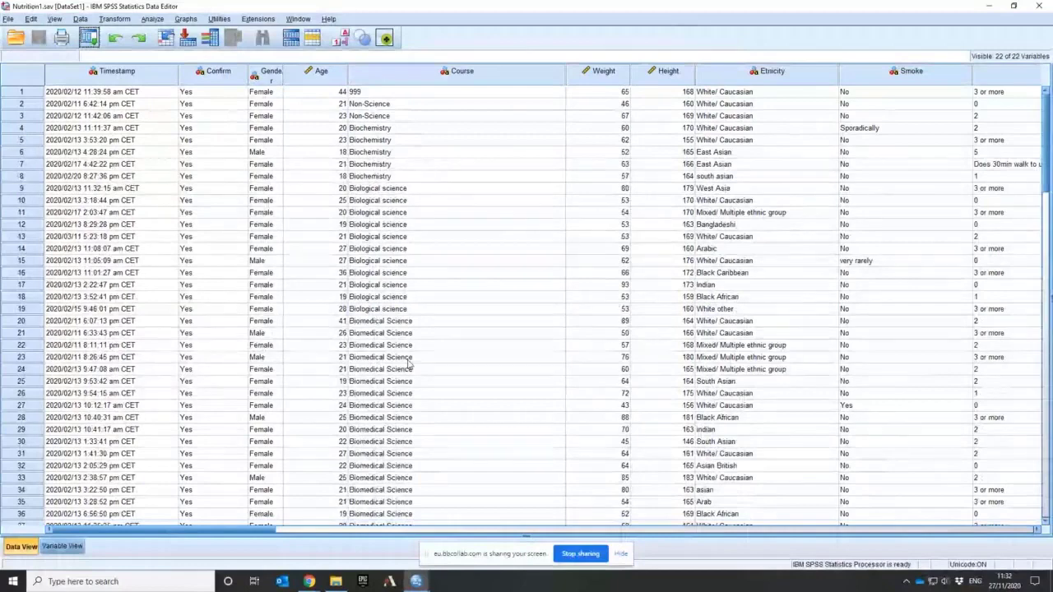
# Step: Inspect the Course entries of case 61 (Other) and case 1 (999), and compare them with the rest of the column
pyautogui.scroll(-13, 408, 363)
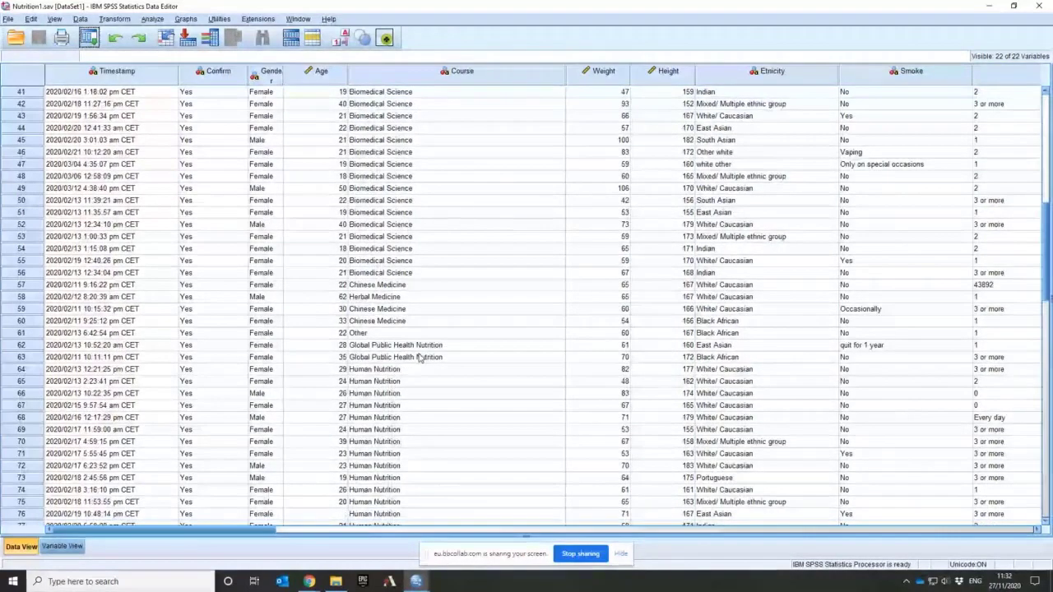
pyautogui.click(386, 332)
pyautogui.scroll(13, 378, 329)
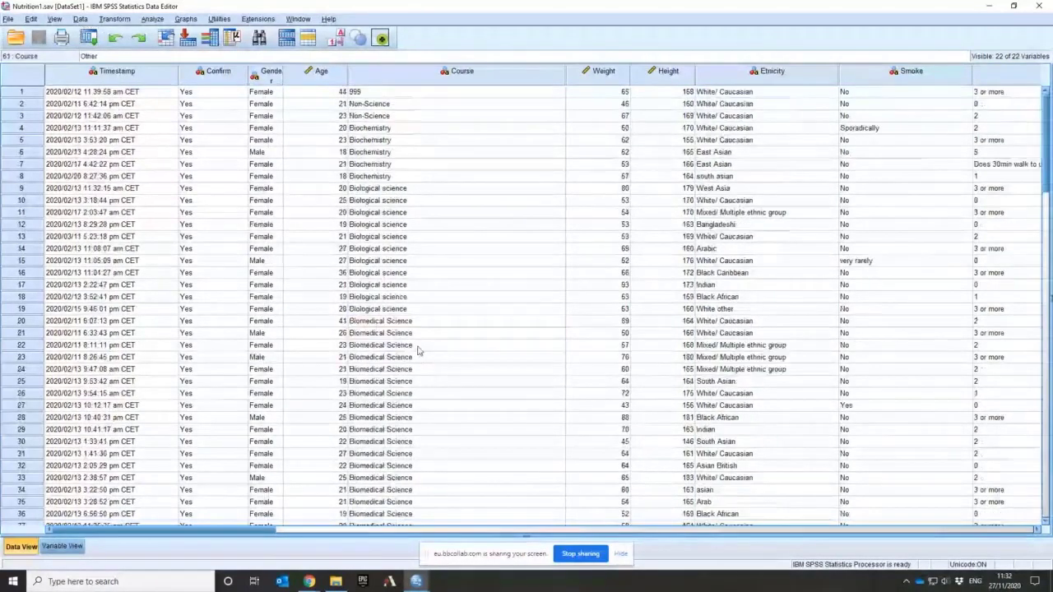
pyautogui.click(375, 92)
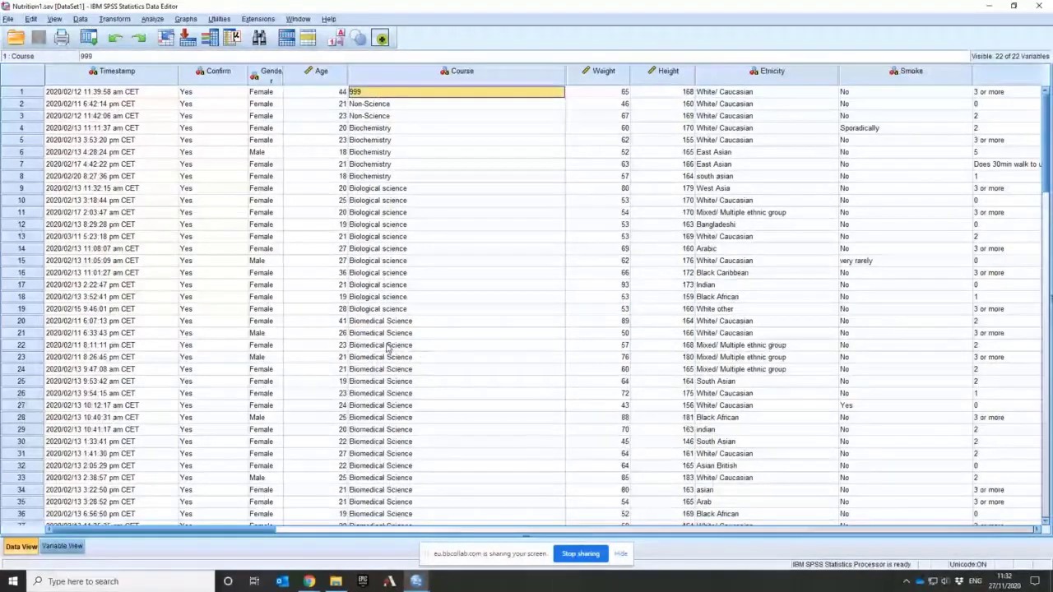
pyautogui.scroll(-20, 387, 347)
pyautogui.scroll(20, 304, 328)
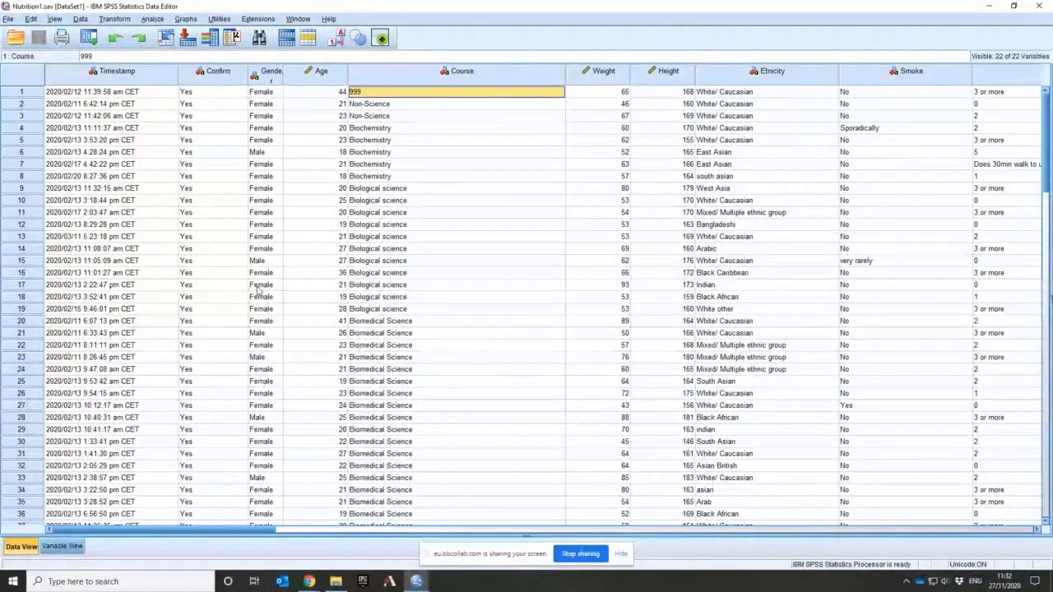
# Step: Locate the blank Age cell in case 76 and fill it with the missing-value code 999
pyautogui.scroll(-20, 255, 293)
pyautogui.scroll(-7, 258, 293)
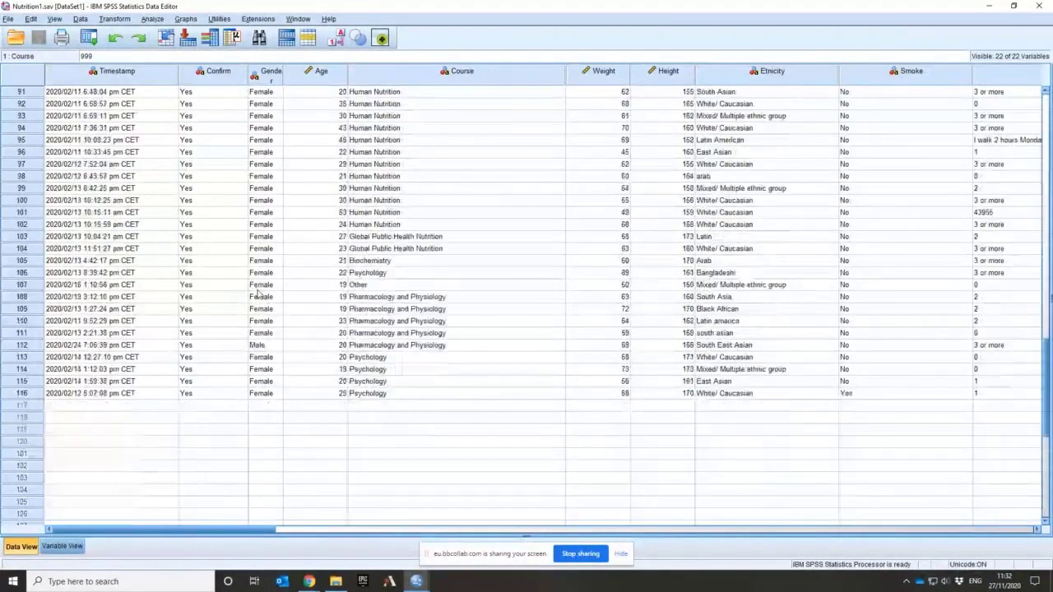
pyautogui.scroll(20, 258, 293)
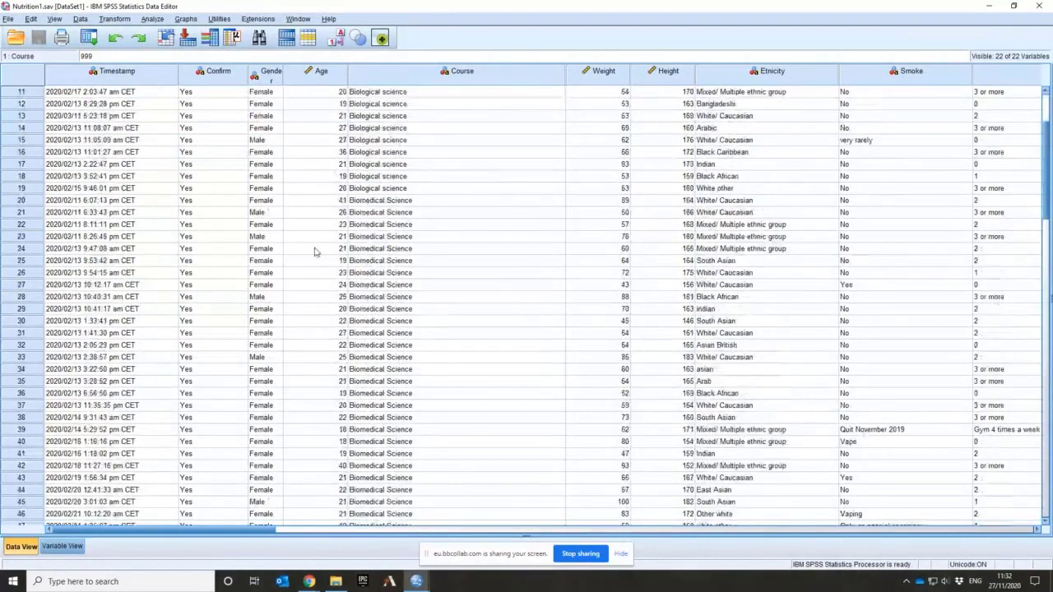
pyautogui.scroll(-17, 314, 251)
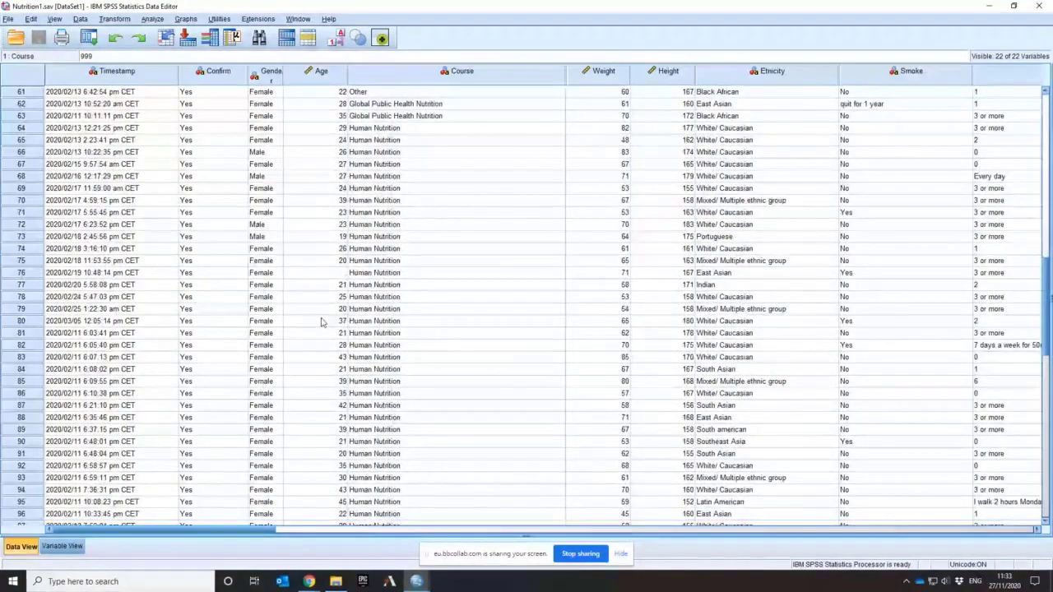
pyautogui.click(317, 273)
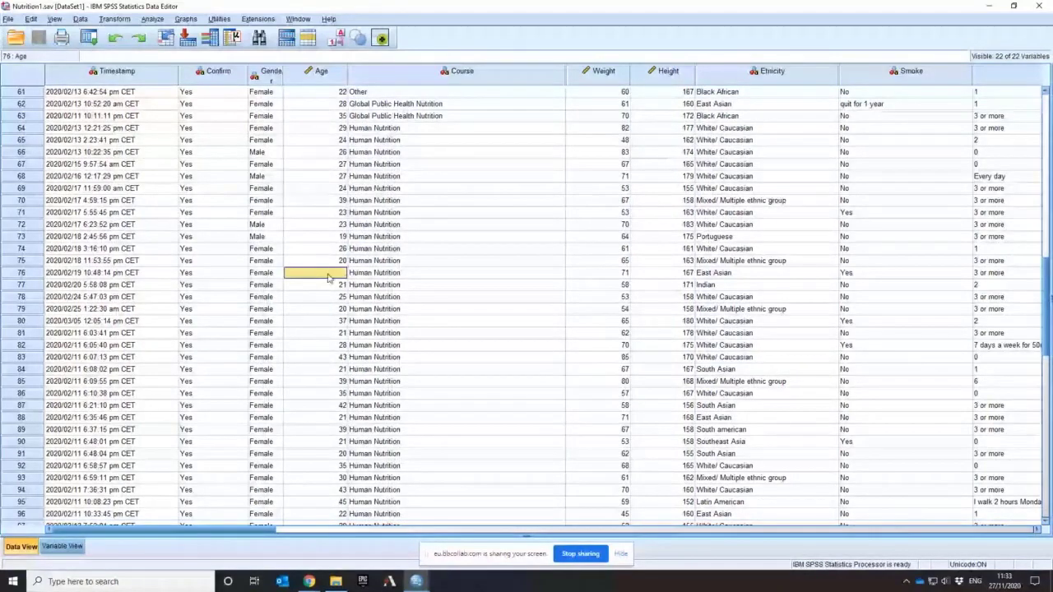
pyautogui.write('999')
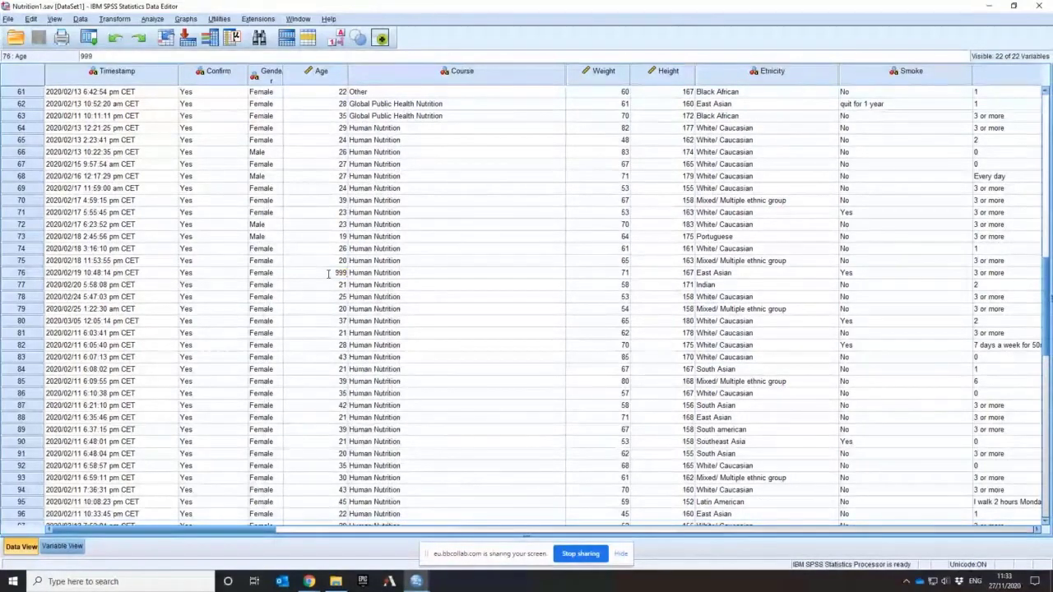
pyautogui.click(452, 276)
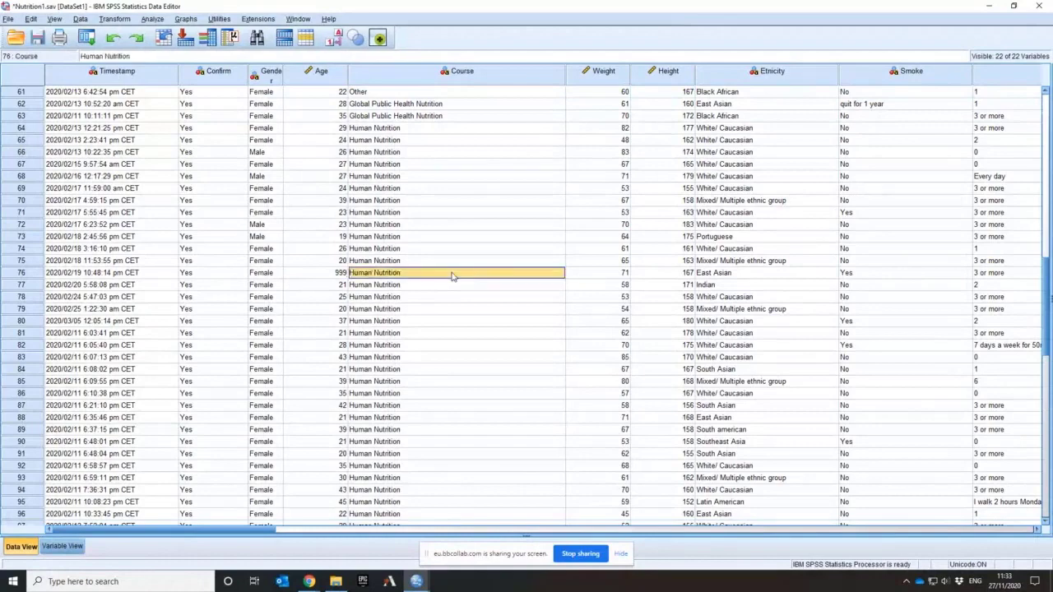
# Step: Run a Frequencies analysis with a frequency table for the Etnicity variable
pyautogui.scroll(20, 422, 430)
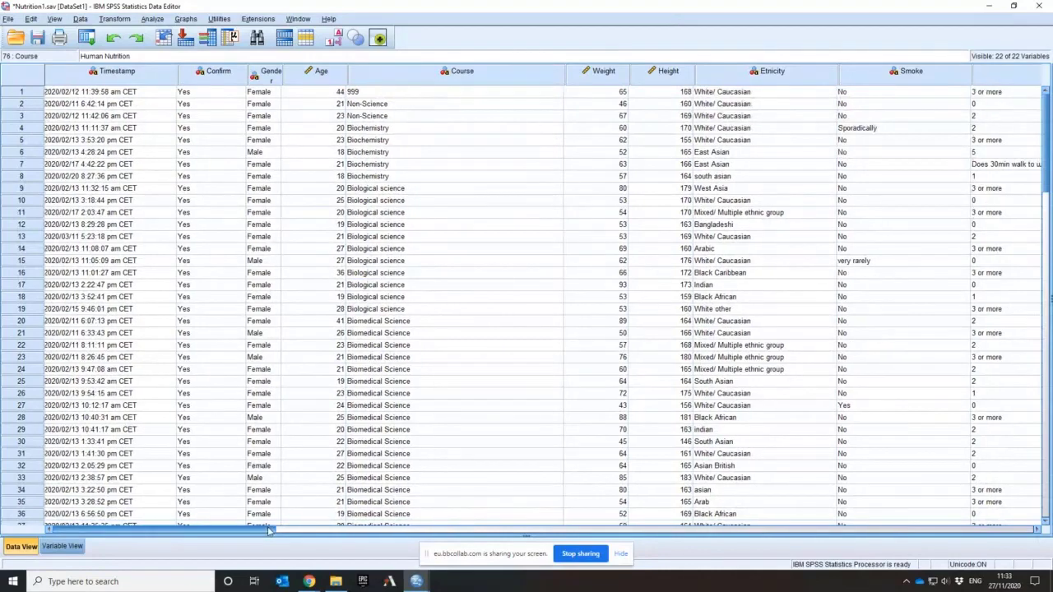
pyautogui.moveTo(267, 531); pyautogui.dragTo(358, 532)
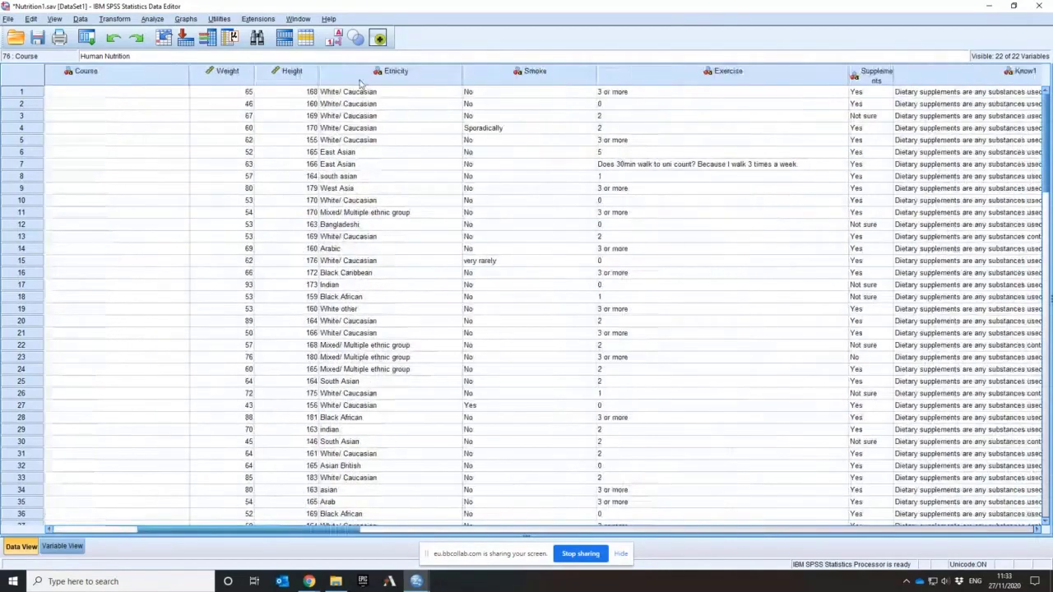
pyautogui.click(390, 70)
pyautogui.click(153, 18)
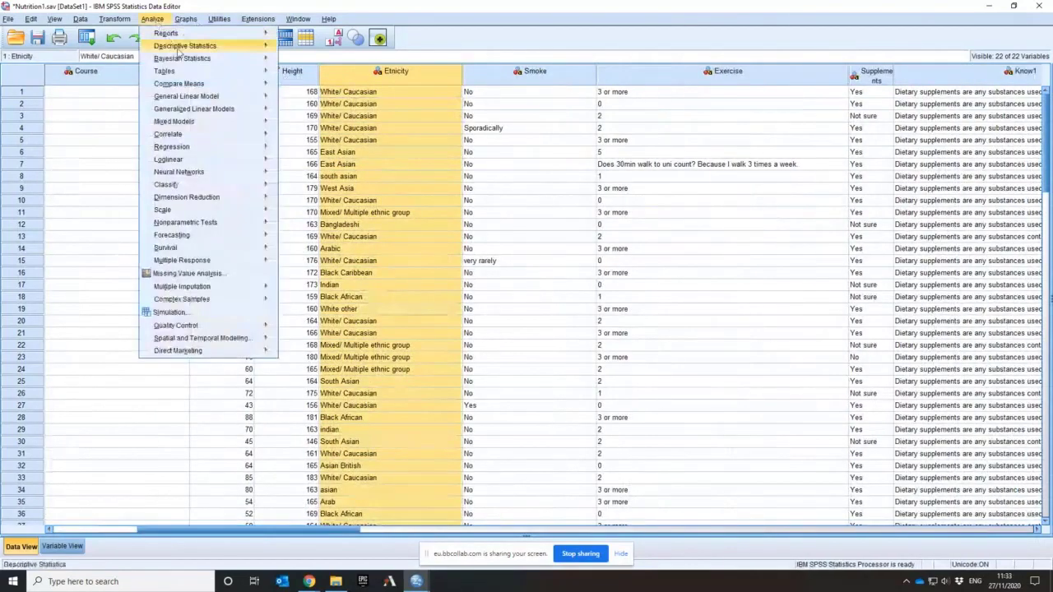
pyautogui.moveTo(183, 47)
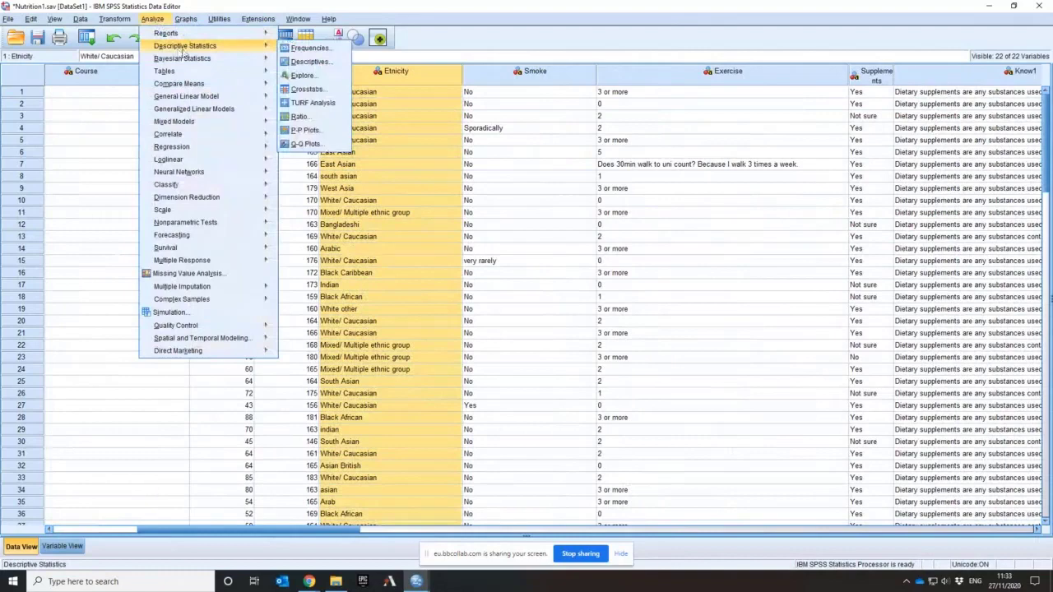
pyautogui.click(303, 51)
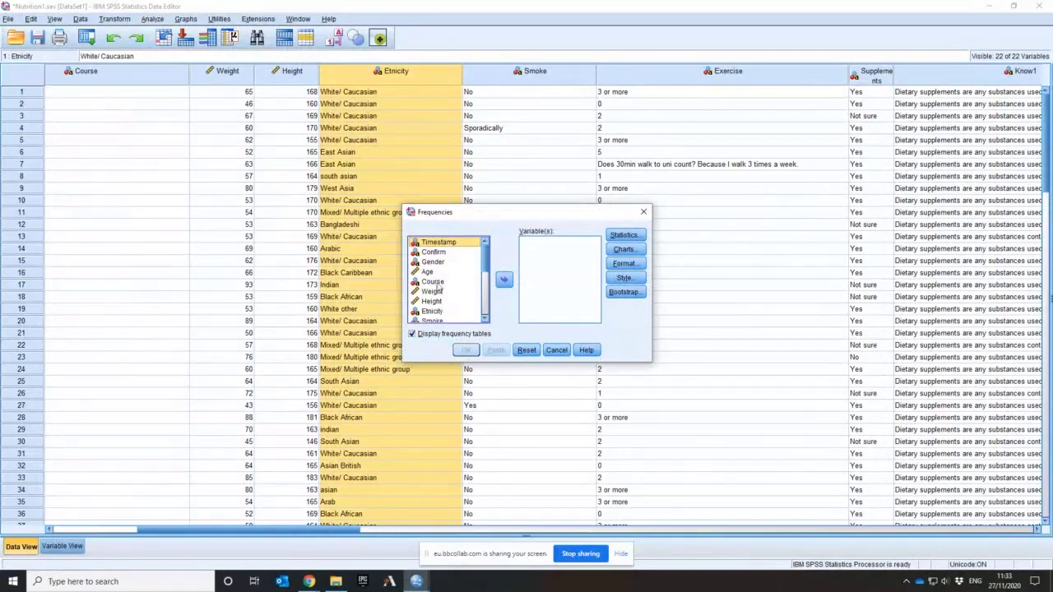
pyautogui.click(436, 311)
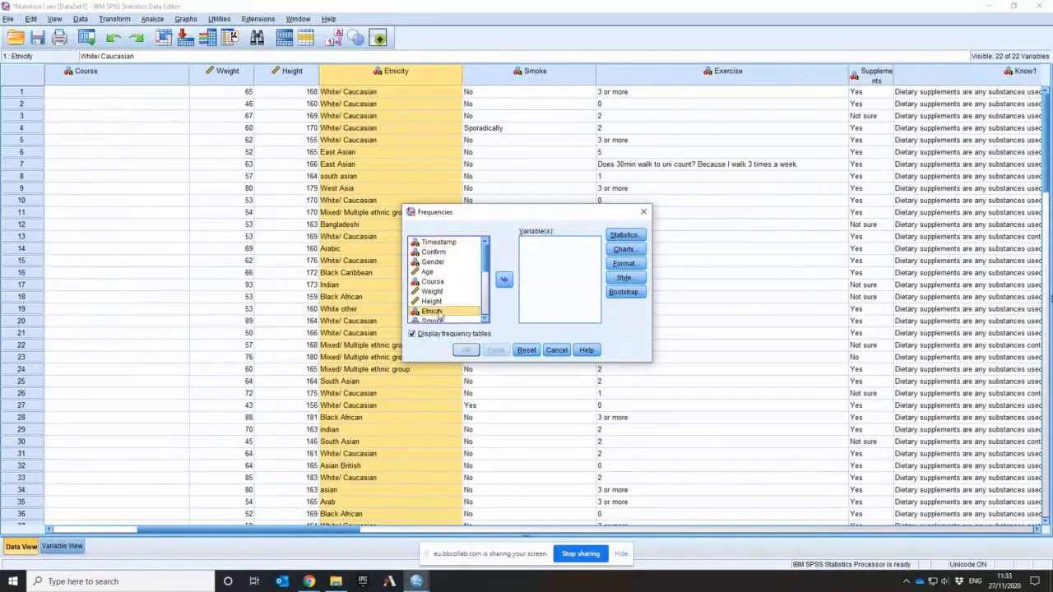
pyautogui.click(504, 280)
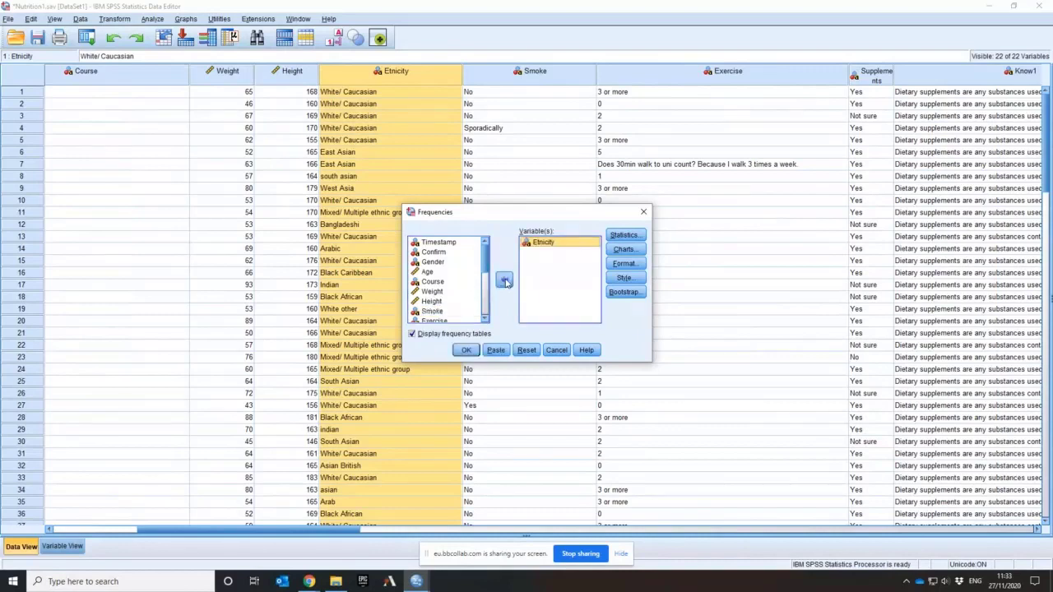
pyautogui.click(467, 352)
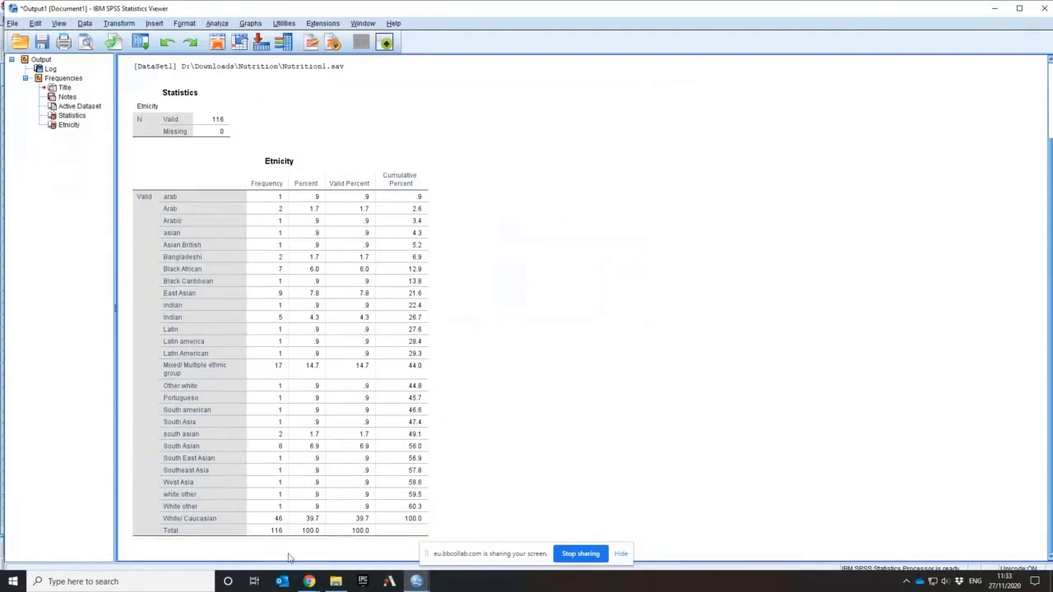
# Step: Return to the Nutrition1.sav variable definitions and correct the name of the Etnicity variable to Ethnicity
pyautogui.click(282, 582)
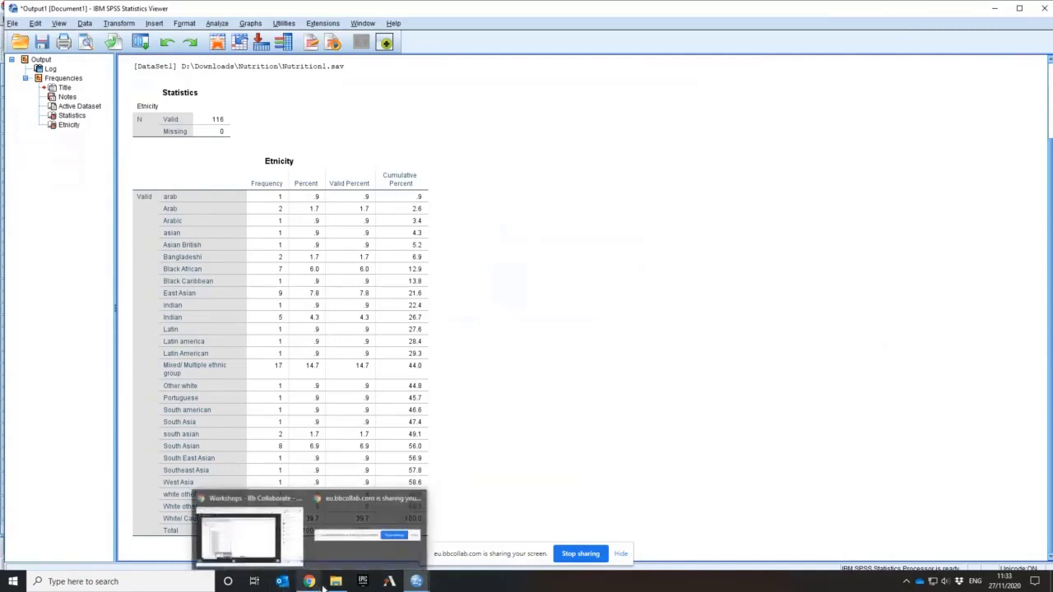
pyautogui.click(415, 582)
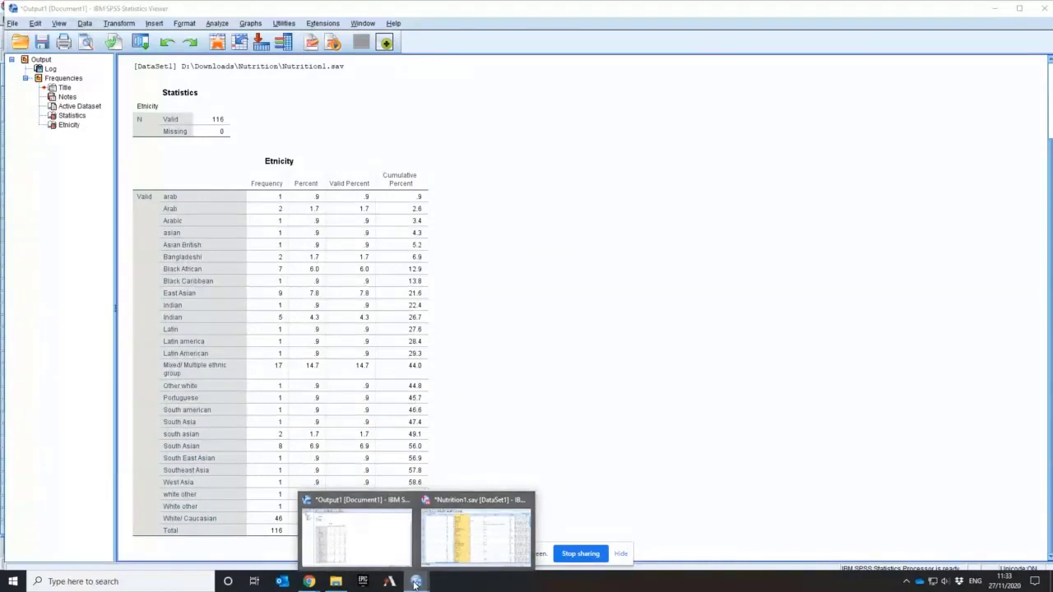
pyautogui.click(457, 533)
pyautogui.click(62, 546)
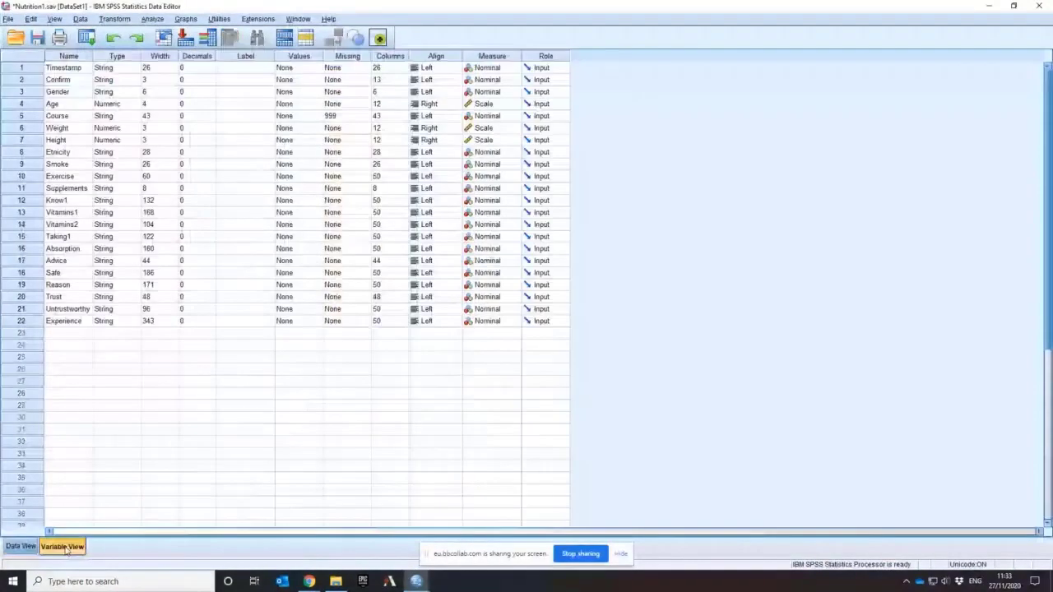
pyautogui.click(61, 153)
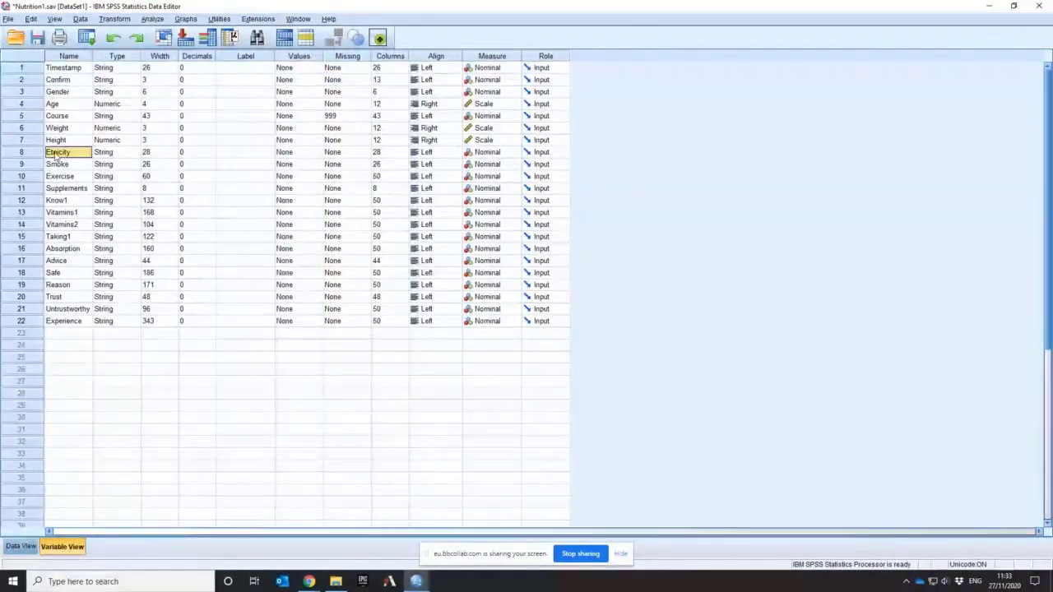
pyautogui.rightClick(54, 155)
pyautogui.click(51, 153)
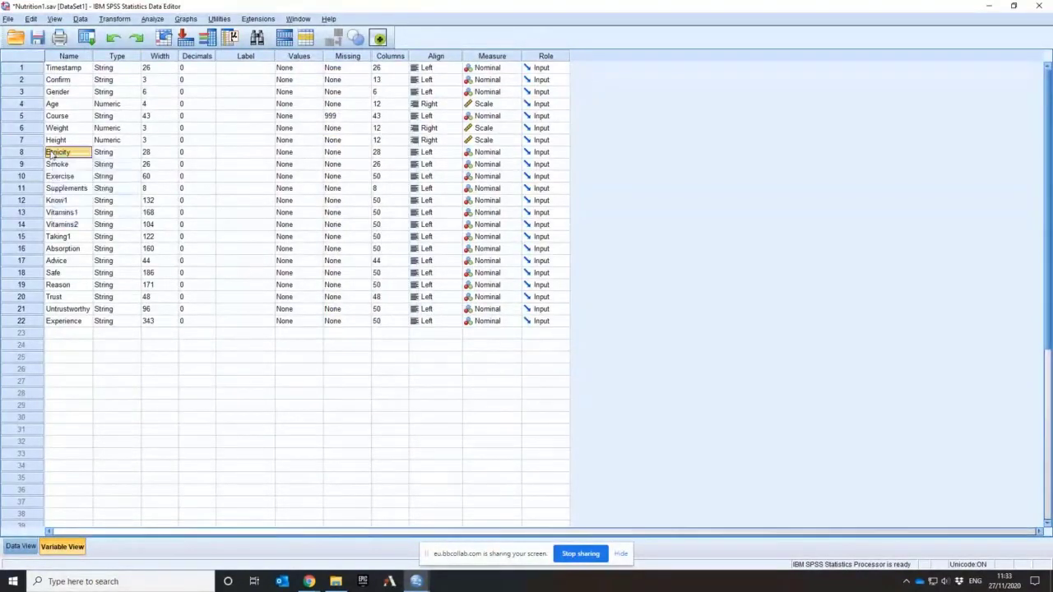
pyautogui.doubleClick(50, 152)
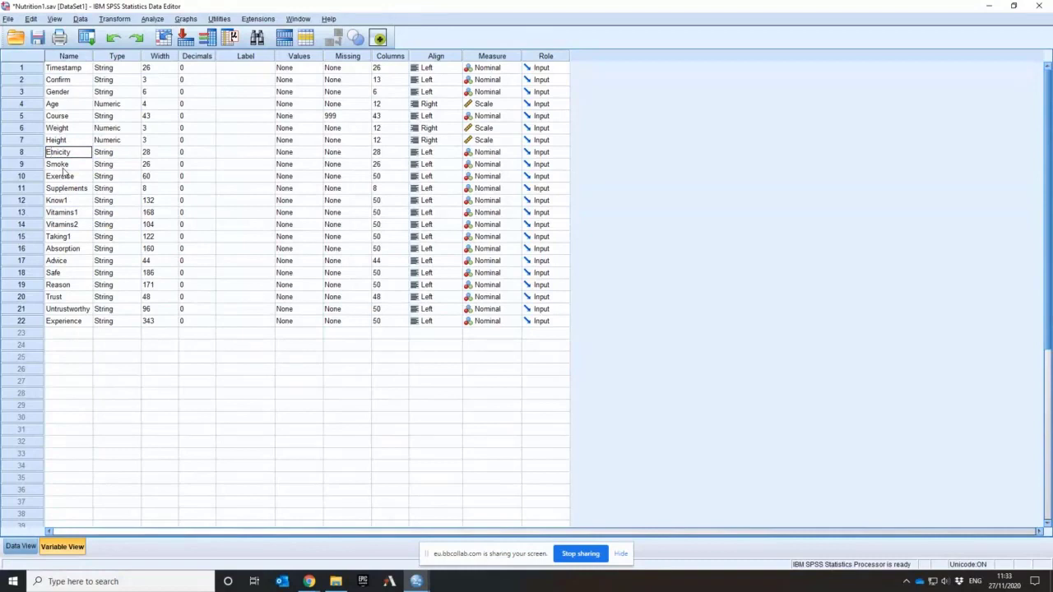
pyautogui.write('h')
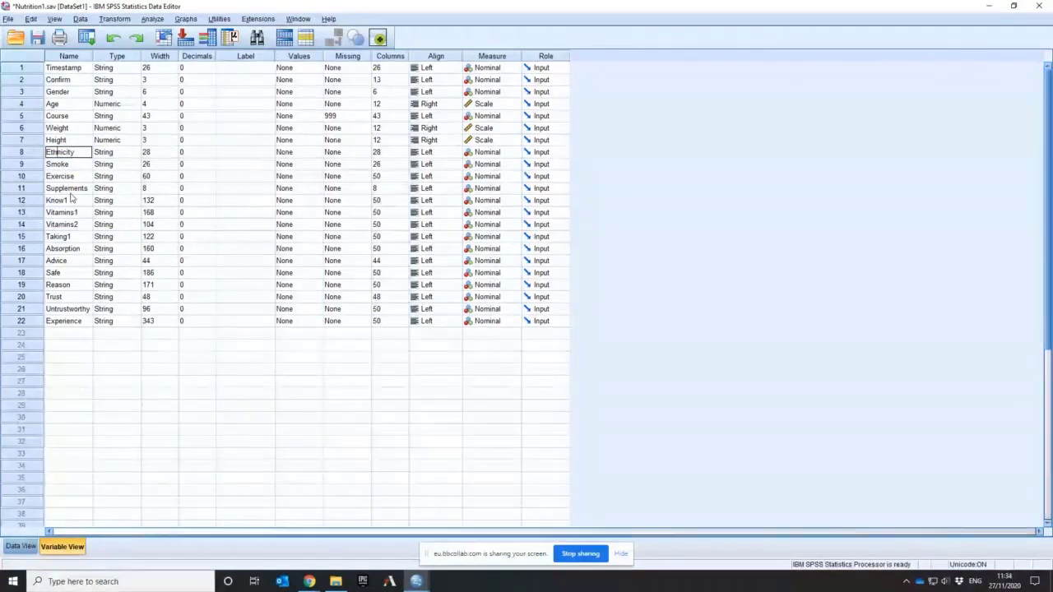
pyautogui.press('Return')
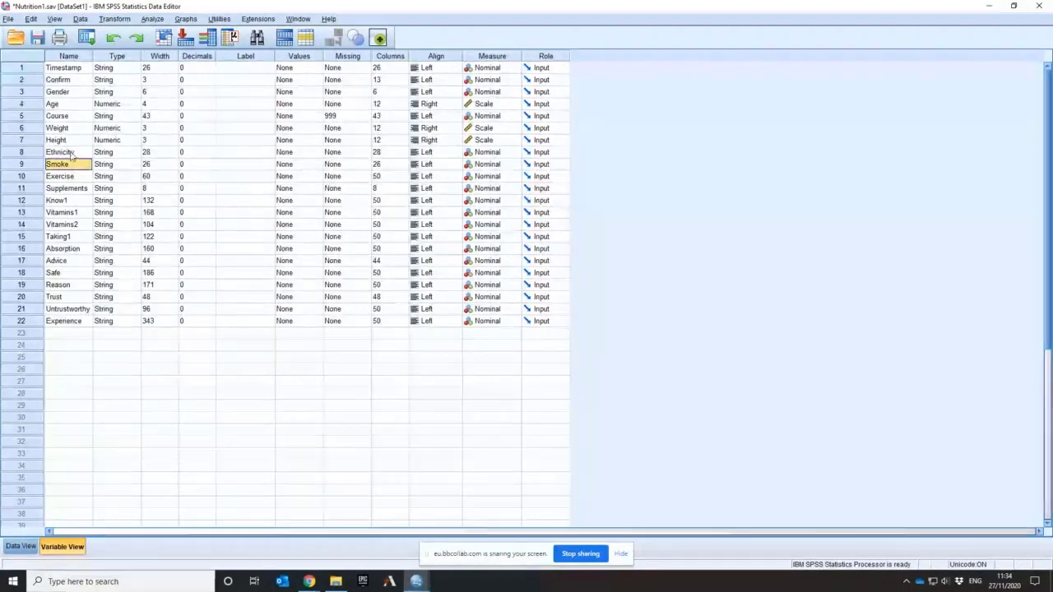
pyautogui.press('Up')
# Step: Examine the ethnicity frequency table in the output for inconsistent spellings and overlapping categories
pyautogui.moveTo(415, 582)
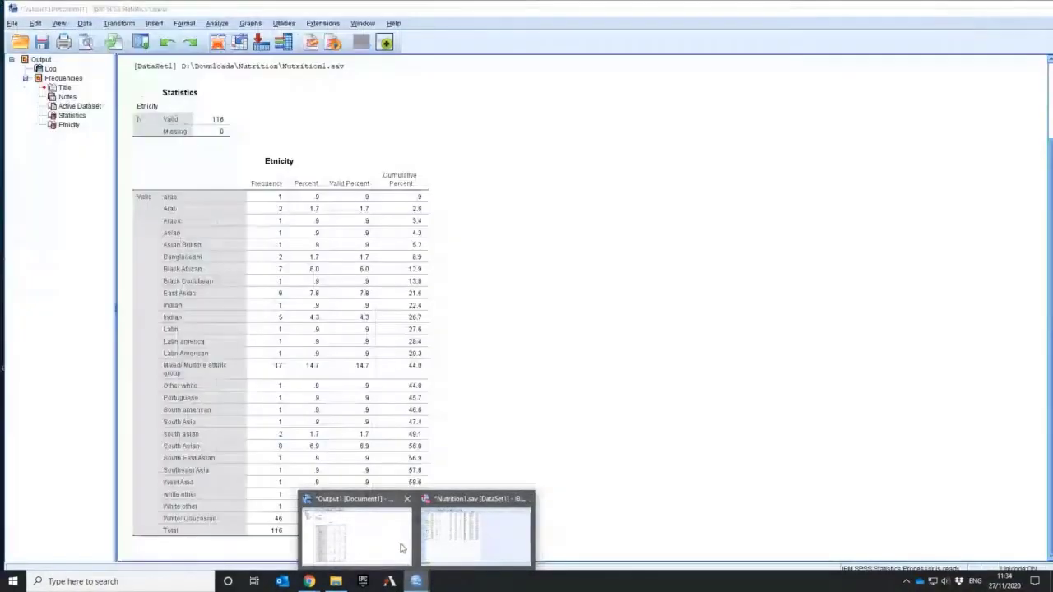
pyautogui.click(402, 548)
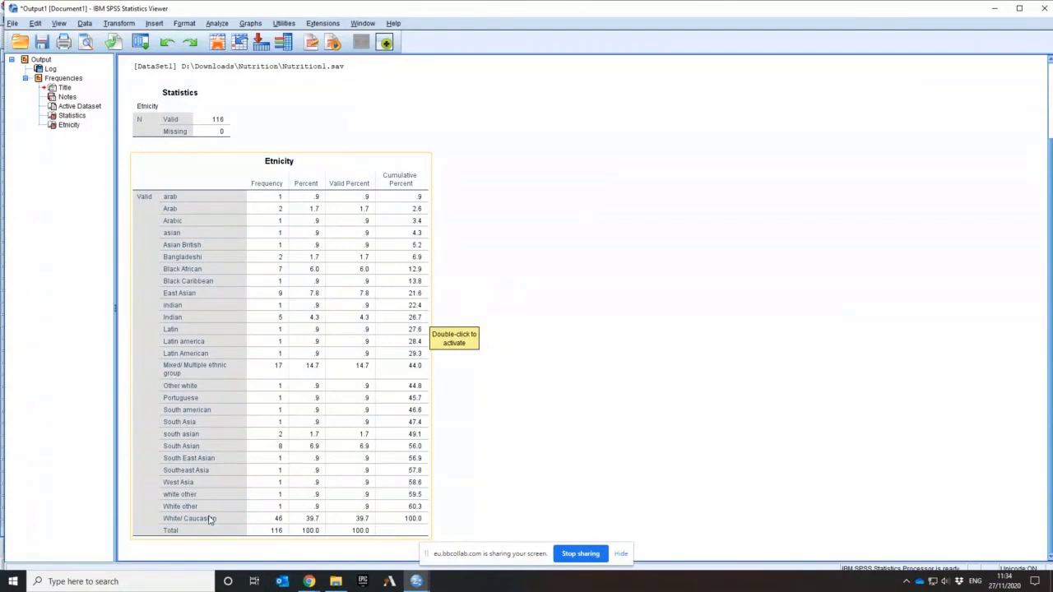
pyautogui.click(186, 403)
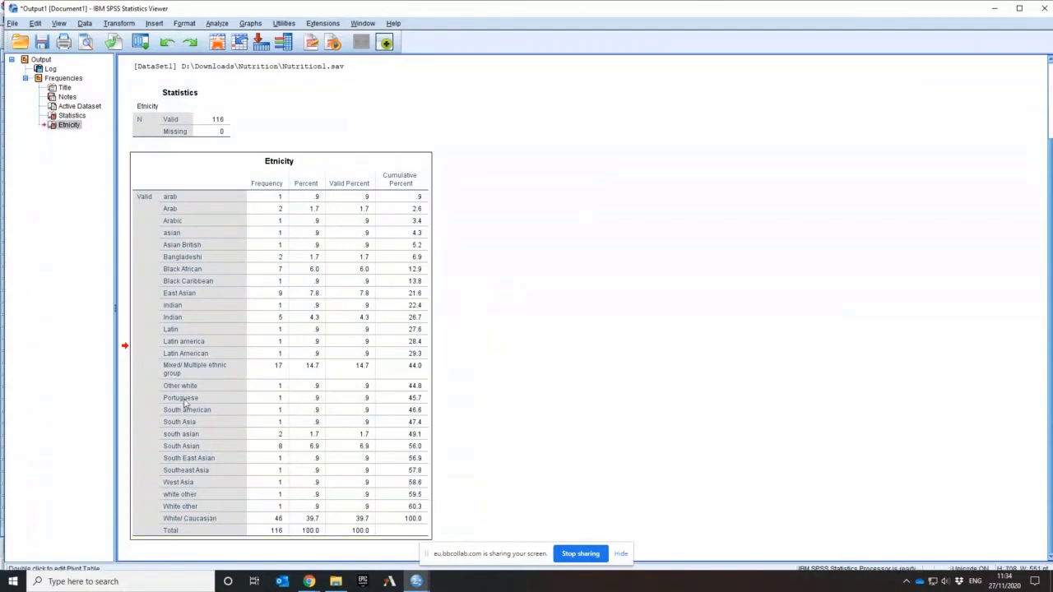
pyautogui.doubleClick(185, 402)
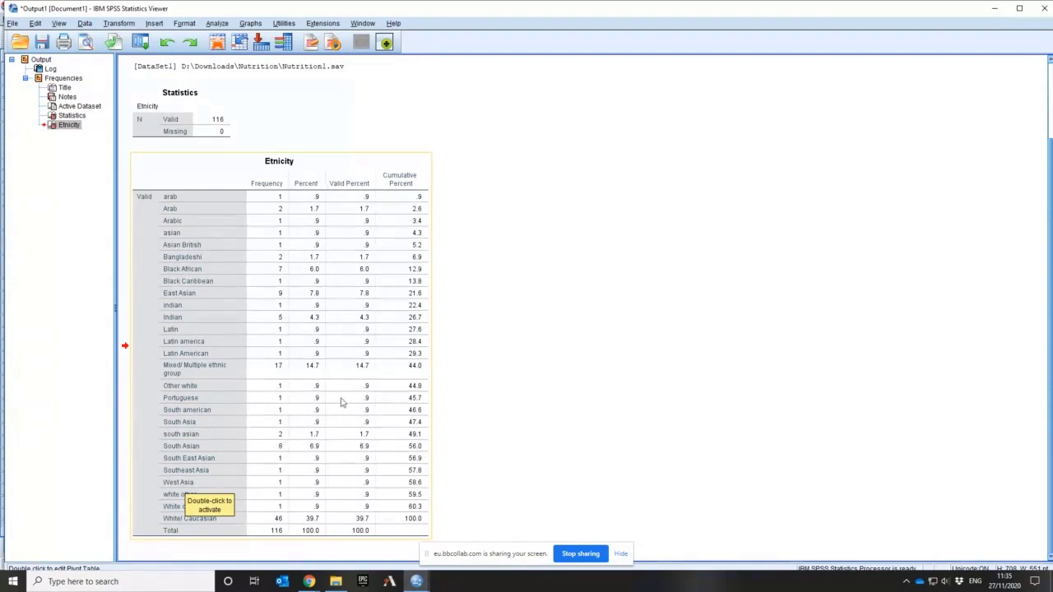
pyautogui.click(219, 378)
pyautogui.click(219, 379)
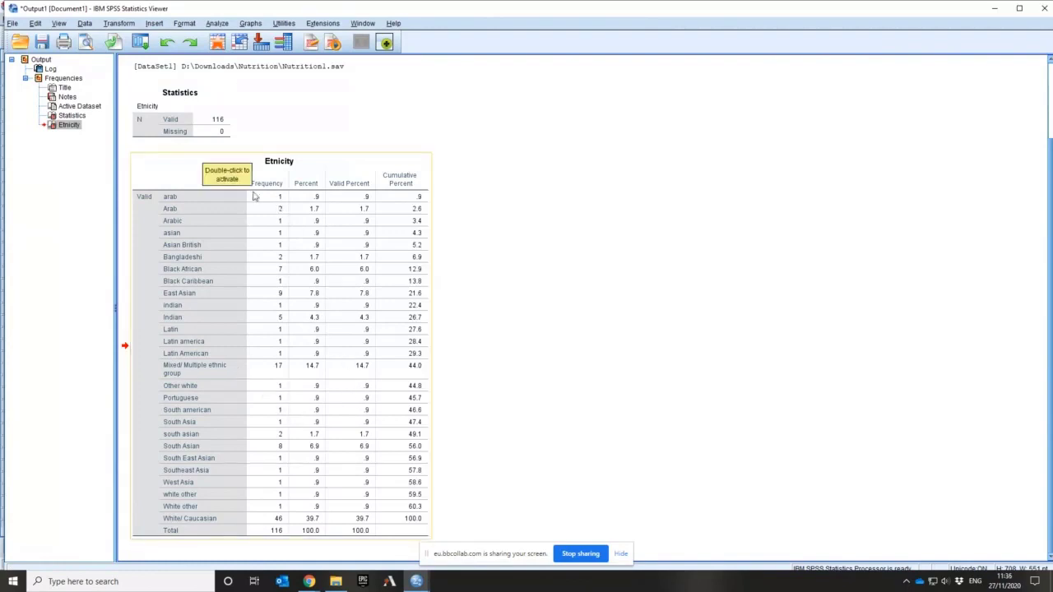
pyautogui.moveTo(310, 582)
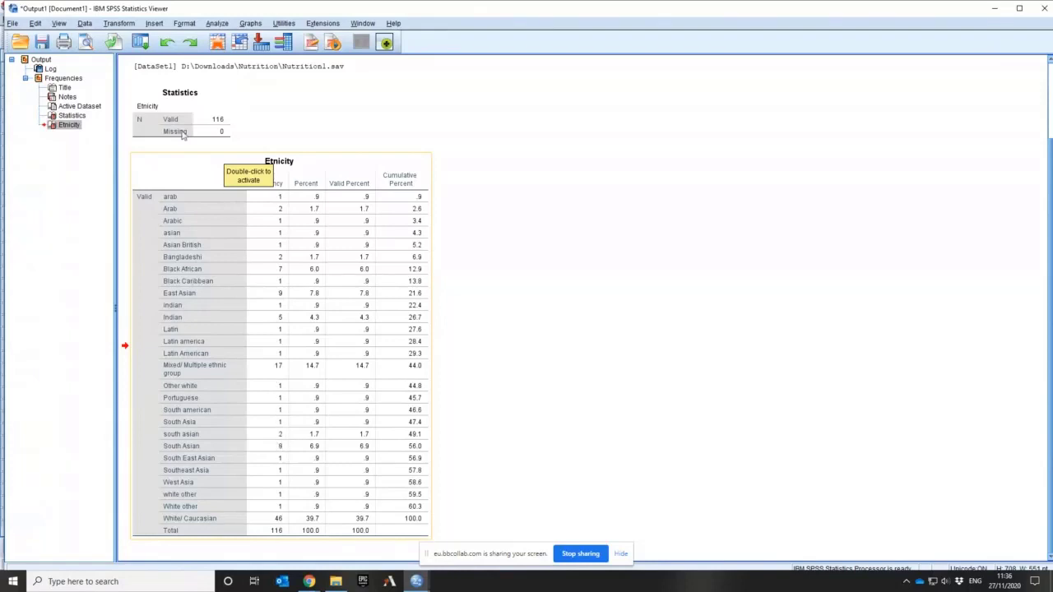
# Step: Look at the commands for recoding variables and review the ethnicity categories in the frequency output again
pyautogui.click(122, 25)
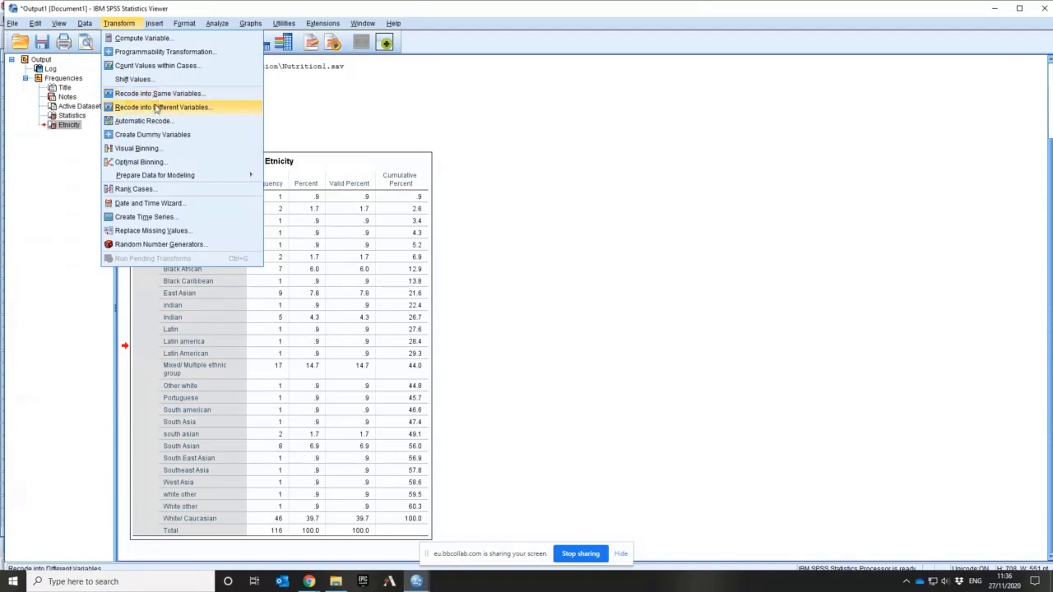
pyautogui.click(606, 247)
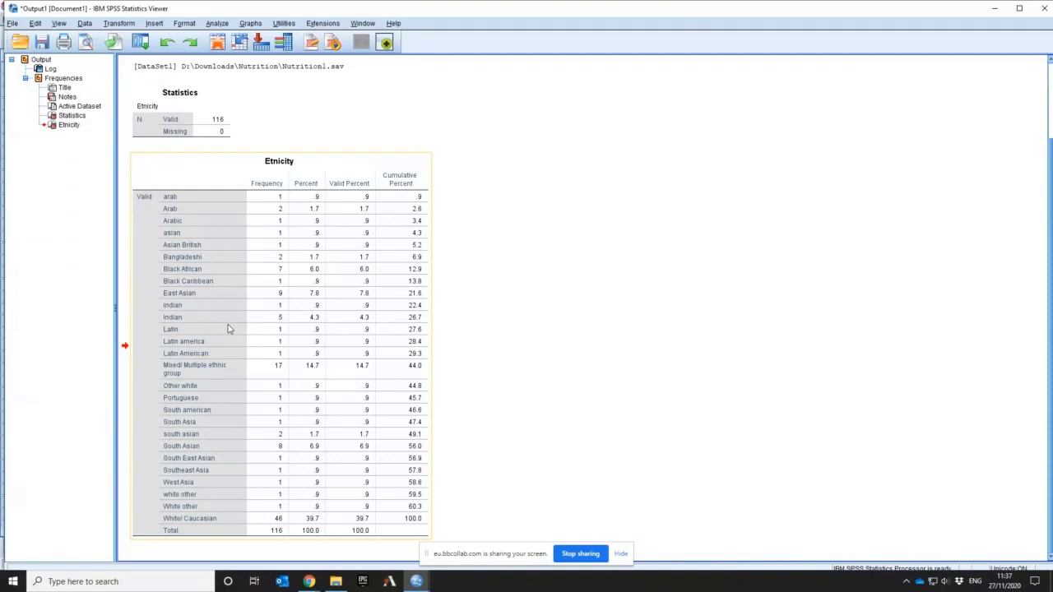
pyautogui.click(188, 488)
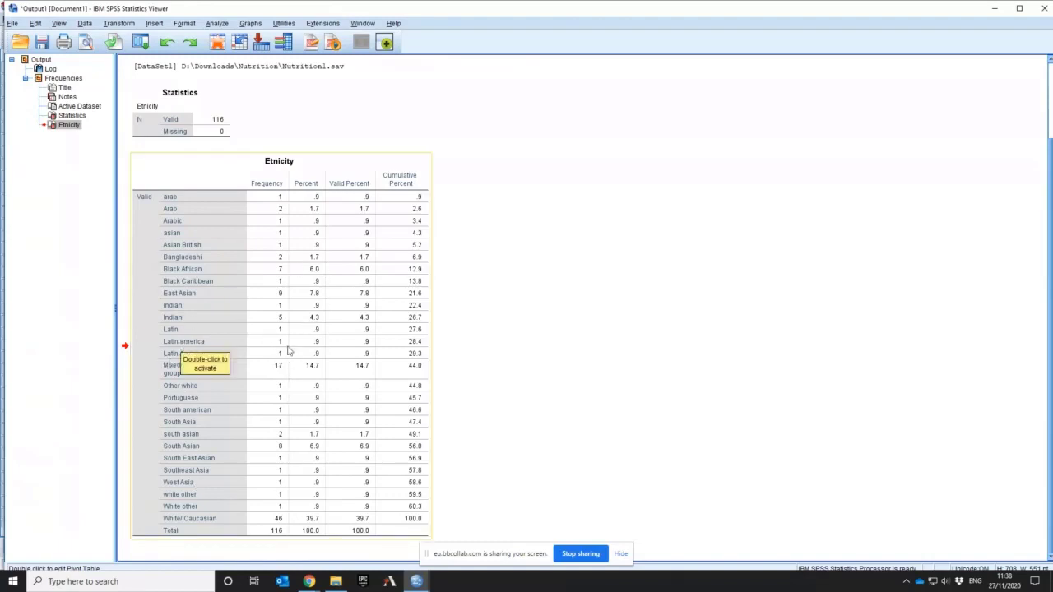
pyautogui.scroll(3, 288, 351)
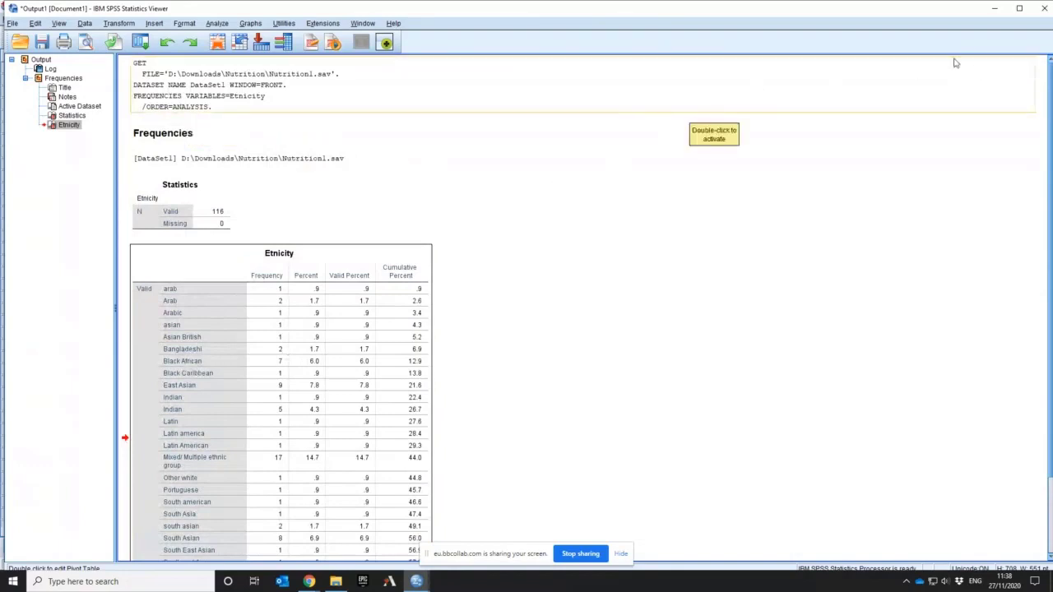
pyautogui.scroll(-3, 360, 313)
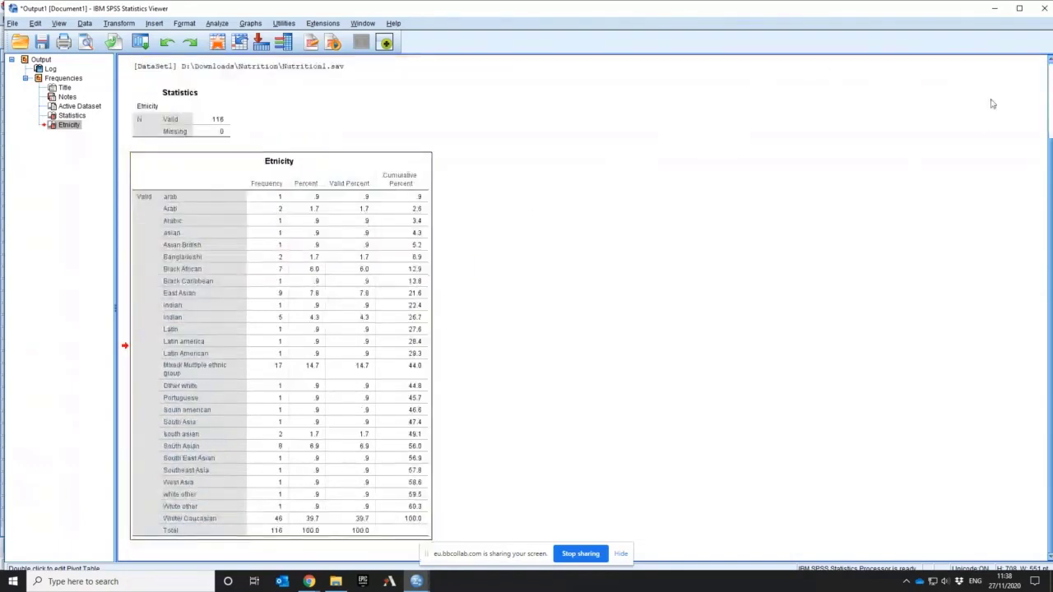
# Step: Keep the output document open but minimized, and return to the Nutrition1.sav variable definitions
pyautogui.click(1045, 12)
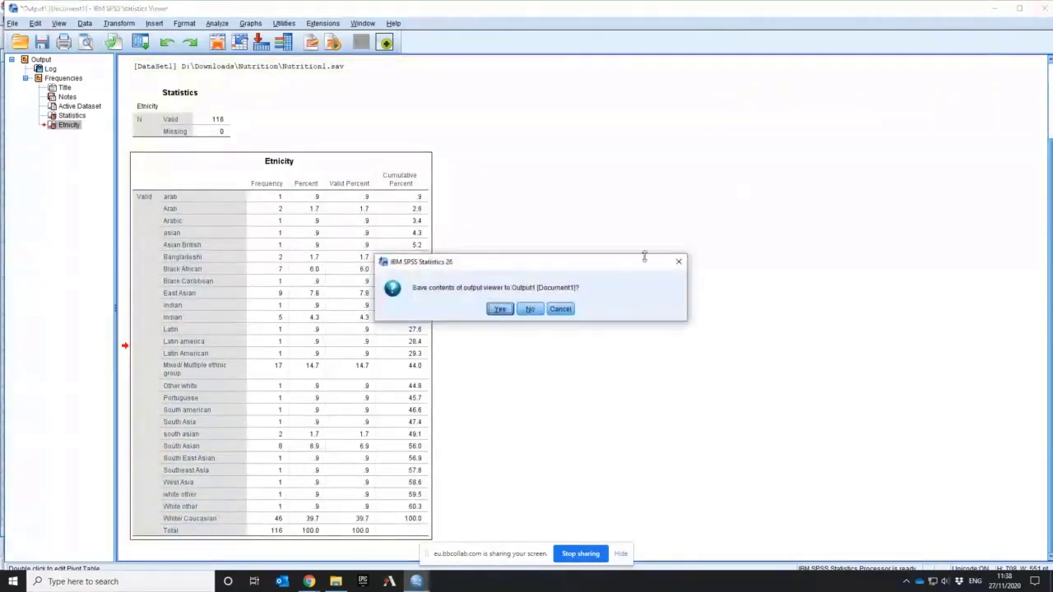
pyautogui.click(560, 309)
pyautogui.click(994, 7)
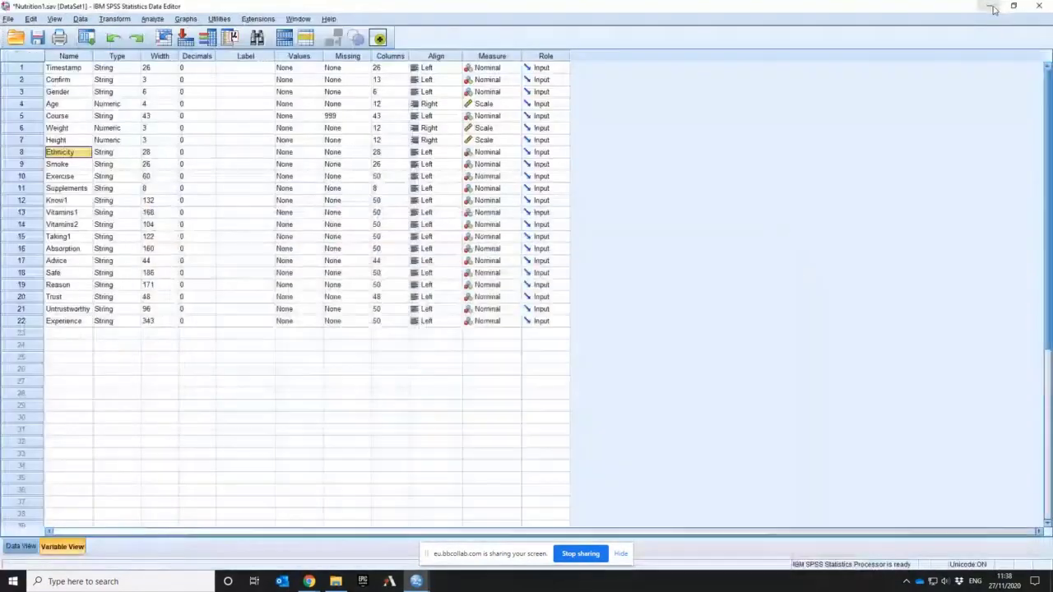
# Step: Set up a new Frequencies analysis for the Supplements check by removing Ethnicity from the analysed variables
pyautogui.click(65, 190)
pyautogui.click(152, 19)
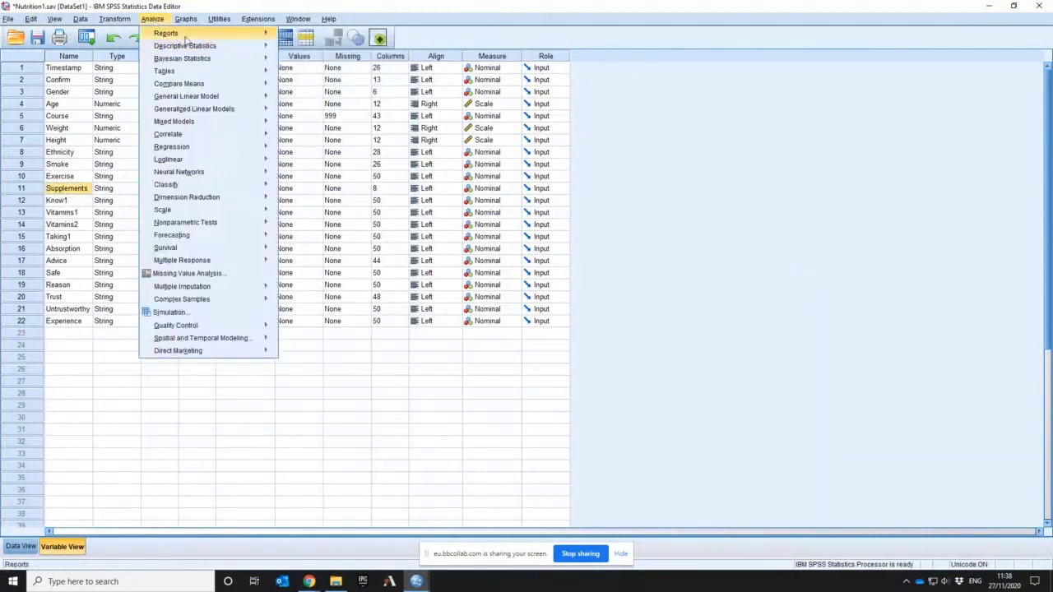
pyautogui.moveTo(191, 51)
pyautogui.click(304, 46)
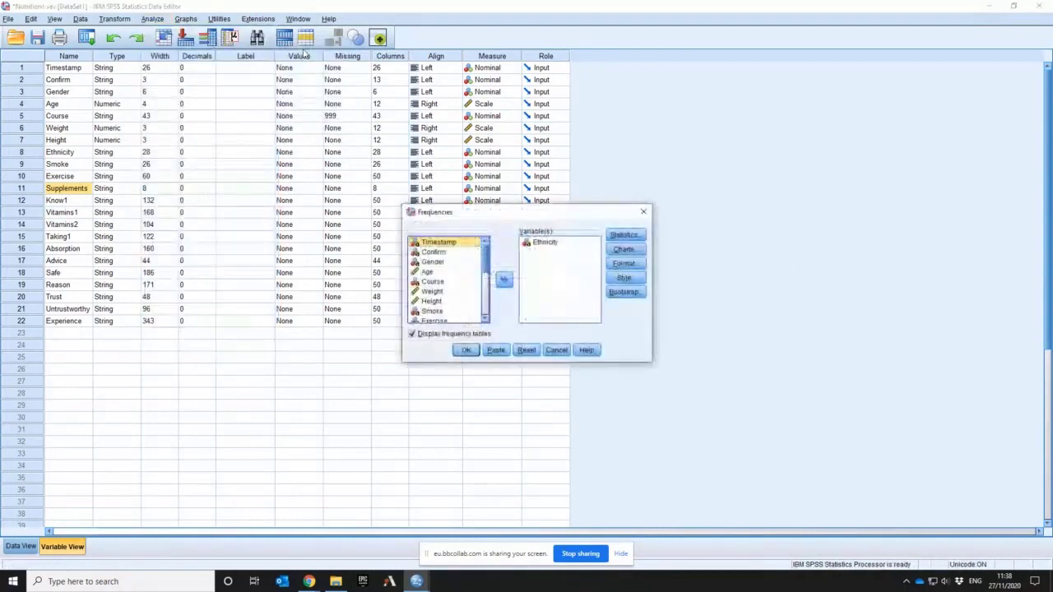
pyautogui.click(544, 242)
pyautogui.click(504, 280)
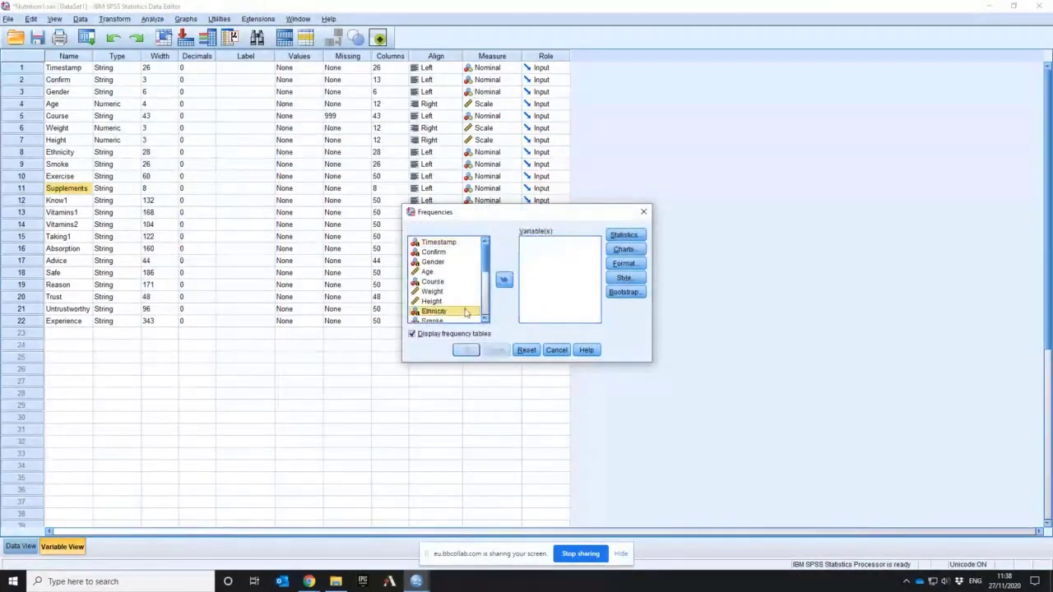
# Step: Generate a frequency table for the Supplements variable and review its response categories in the output
pyautogui.scroll(-4, 468, 304)
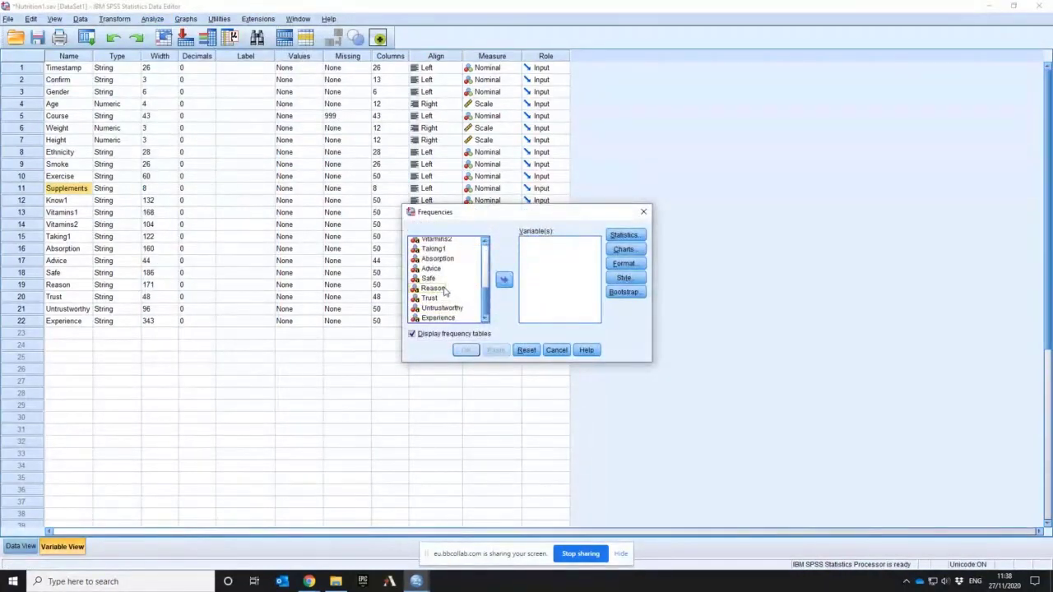
pyautogui.scroll(3, 444, 287)
pyautogui.click(444, 281)
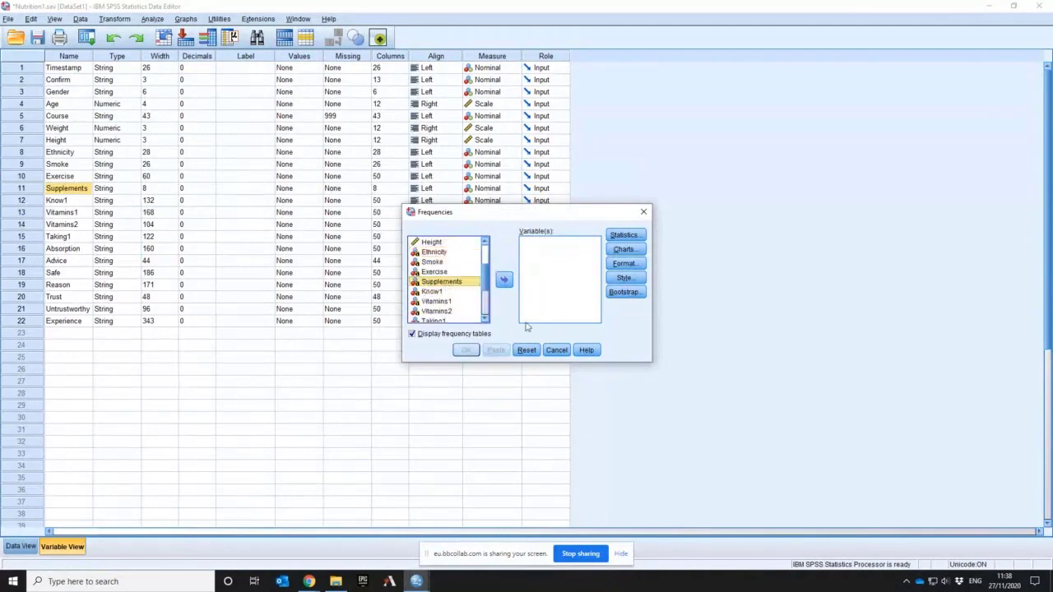
pyautogui.click(504, 280)
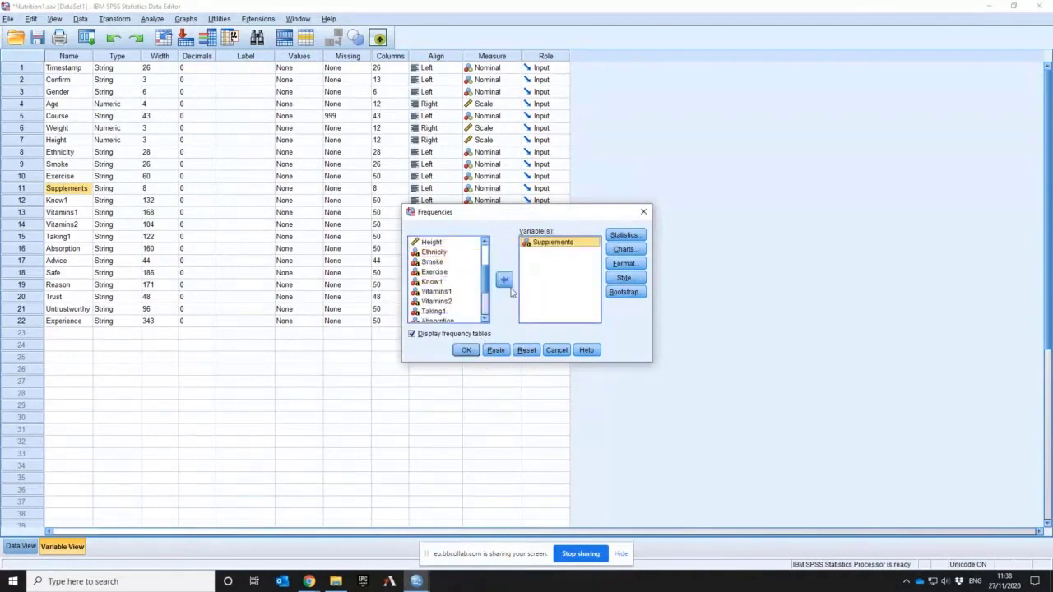
pyautogui.click(468, 350)
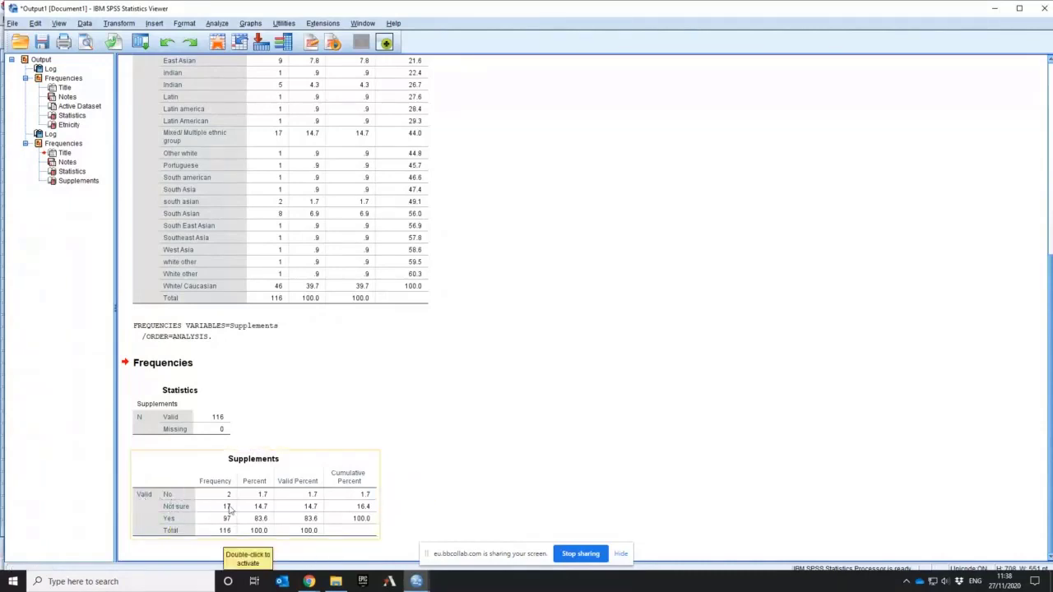
pyautogui.click(263, 530)
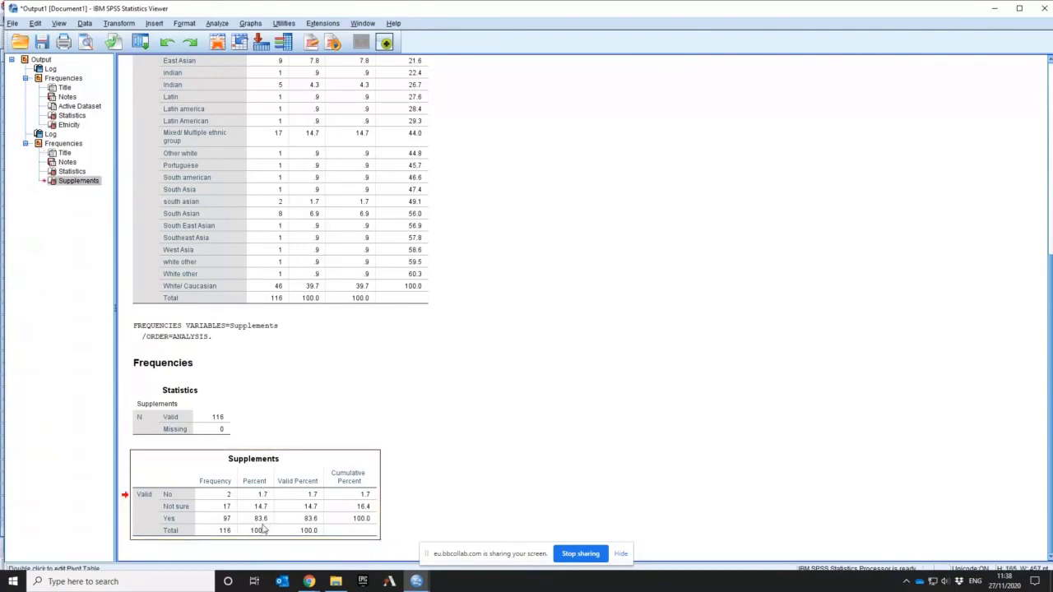
pyautogui.scroll(5, 239, 177)
pyautogui.scroll(-5, 284, 317)
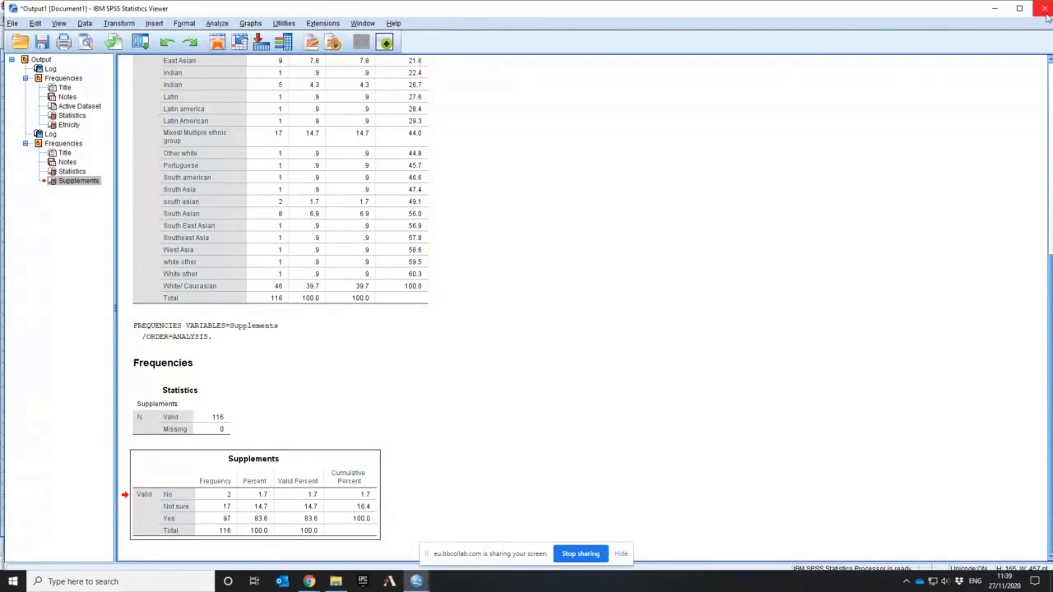
# Step: Replace Supplements with Smoke in the Frequencies analysis and generate the frequency table for Smoke
pyautogui.click(216, 24)
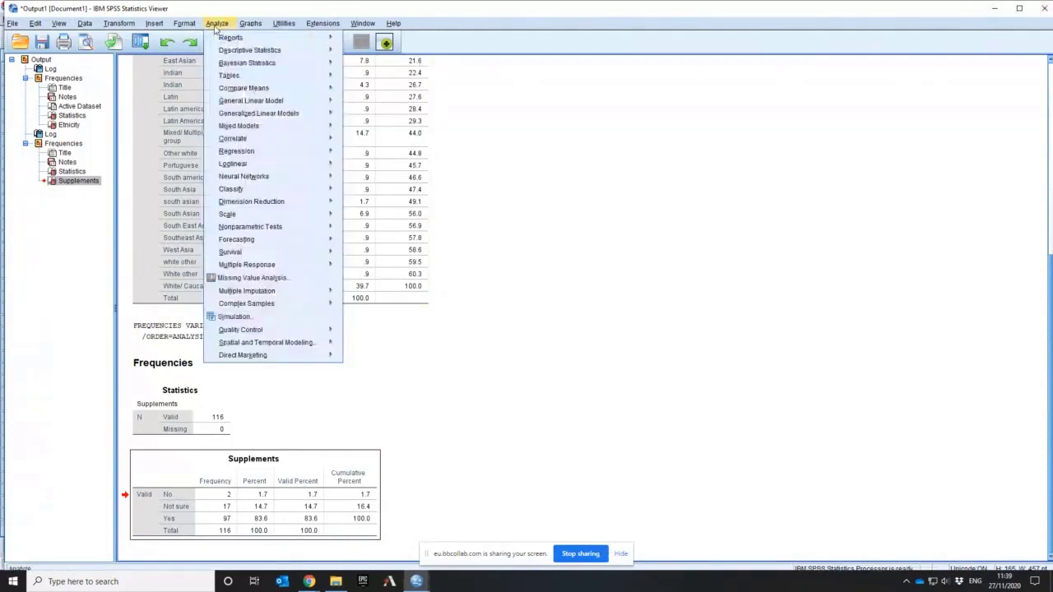
pyautogui.moveTo(272, 51)
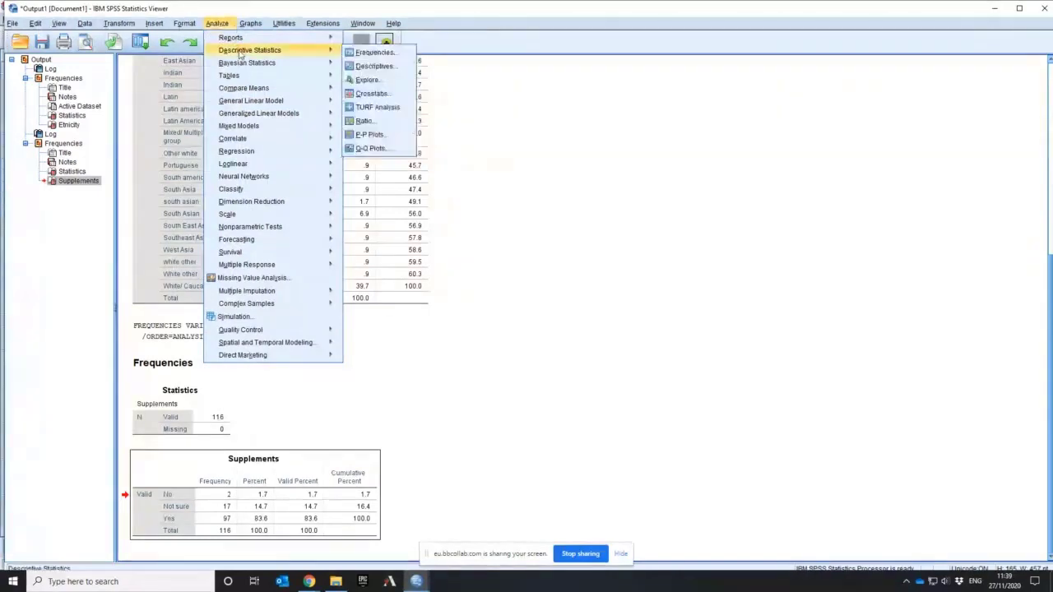
pyautogui.click(370, 53)
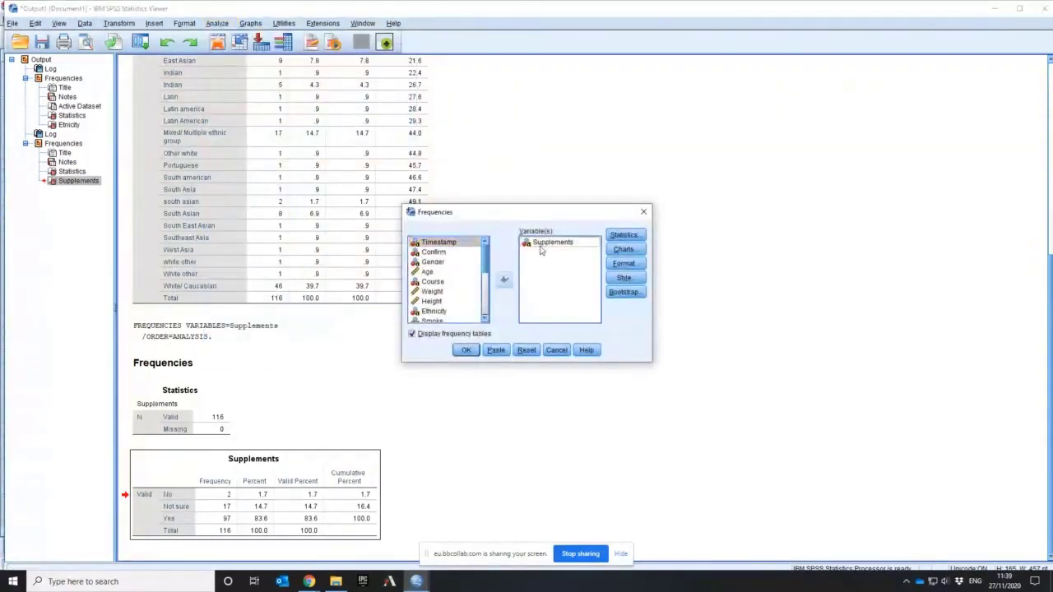
pyautogui.doubleClick(540, 245)
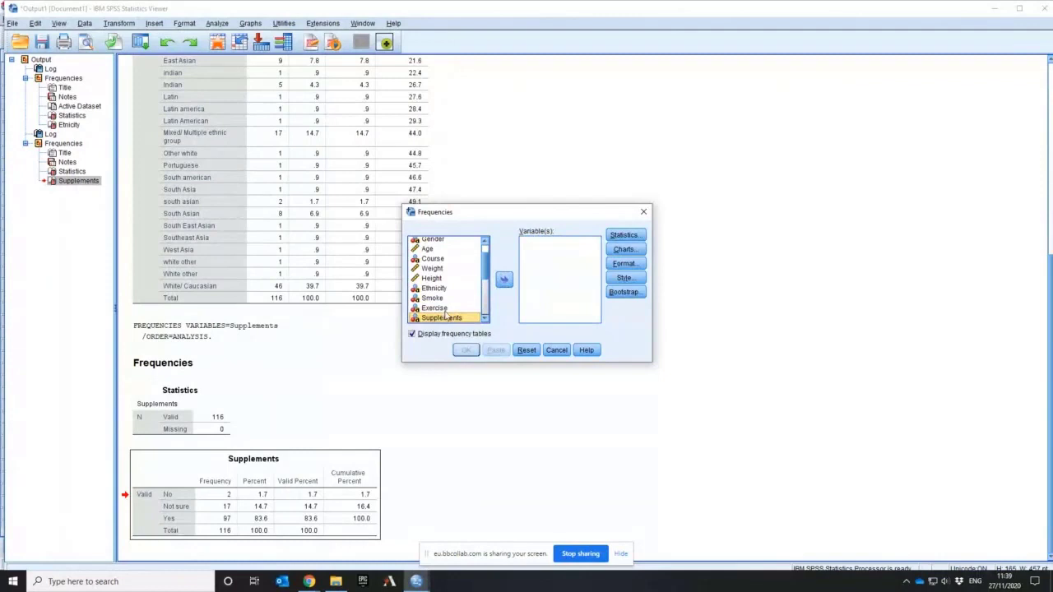
pyautogui.scroll(-3, 445, 315)
pyautogui.scroll(2, 445, 315)
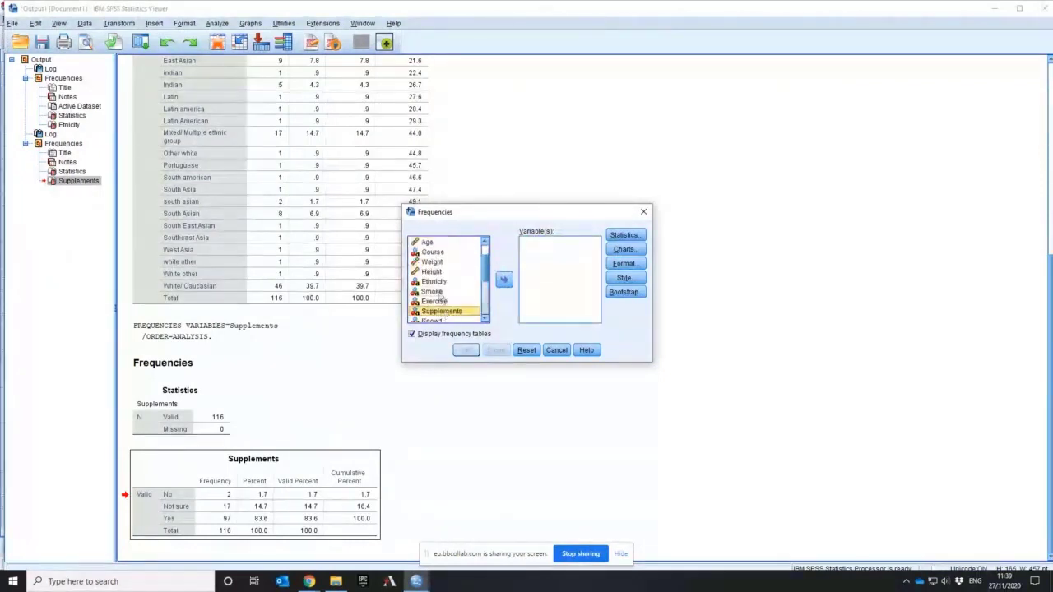
pyautogui.click(434, 291)
pyautogui.click(504, 282)
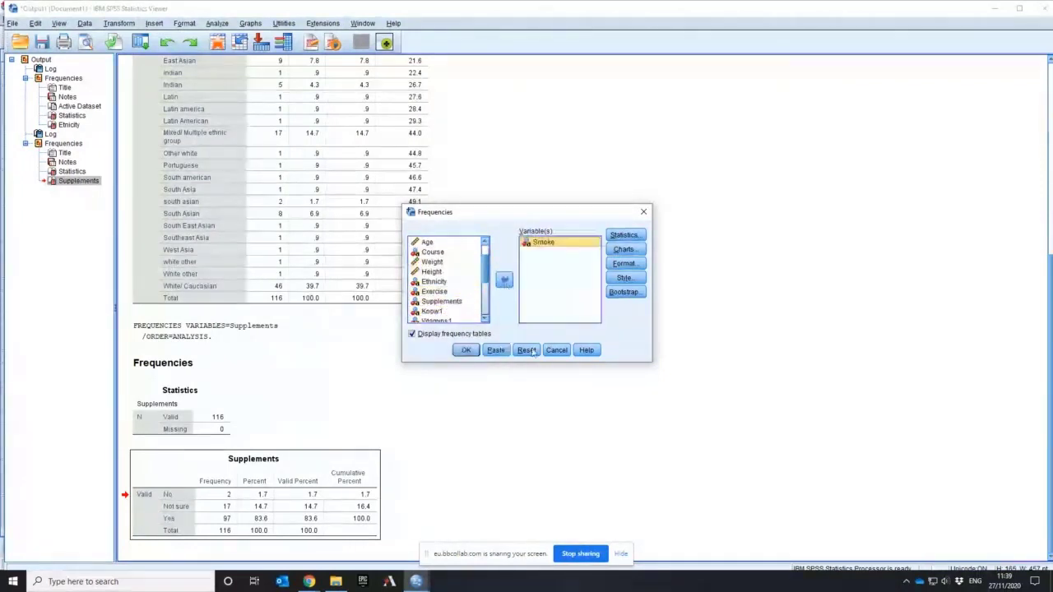
pyautogui.click(465, 350)
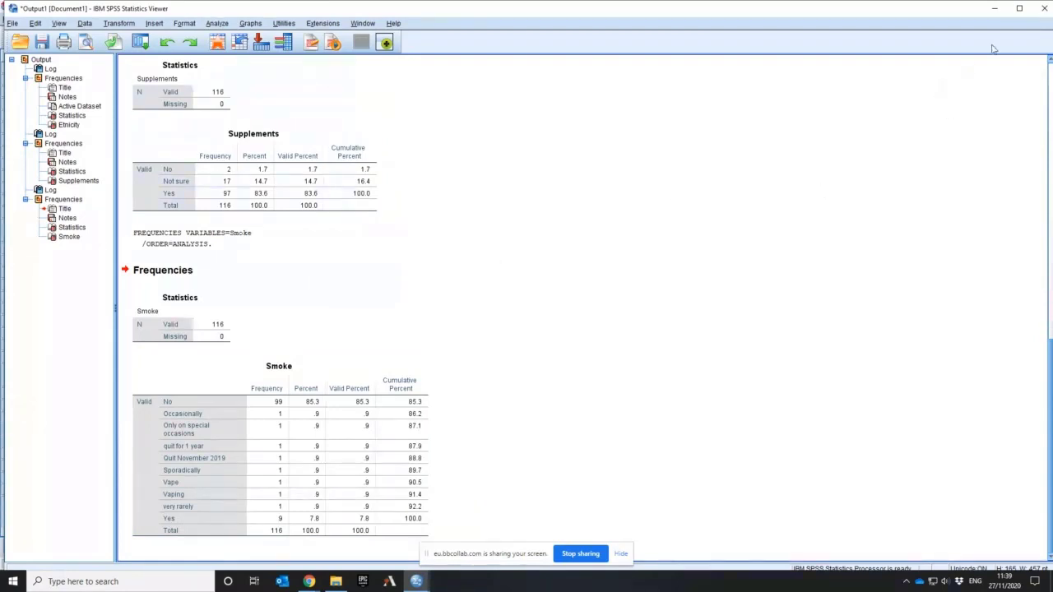
# Step: Minimize the output document, return to the Nutrition1.sav variable definitions and select the Know1 variable
pyautogui.click(995, 8)
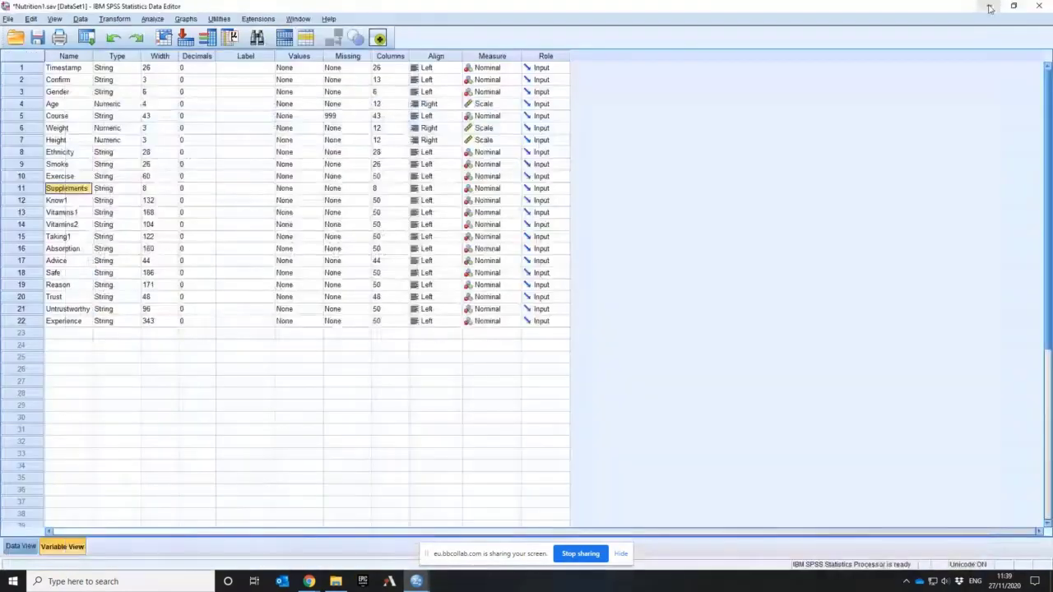
pyautogui.click(62, 249)
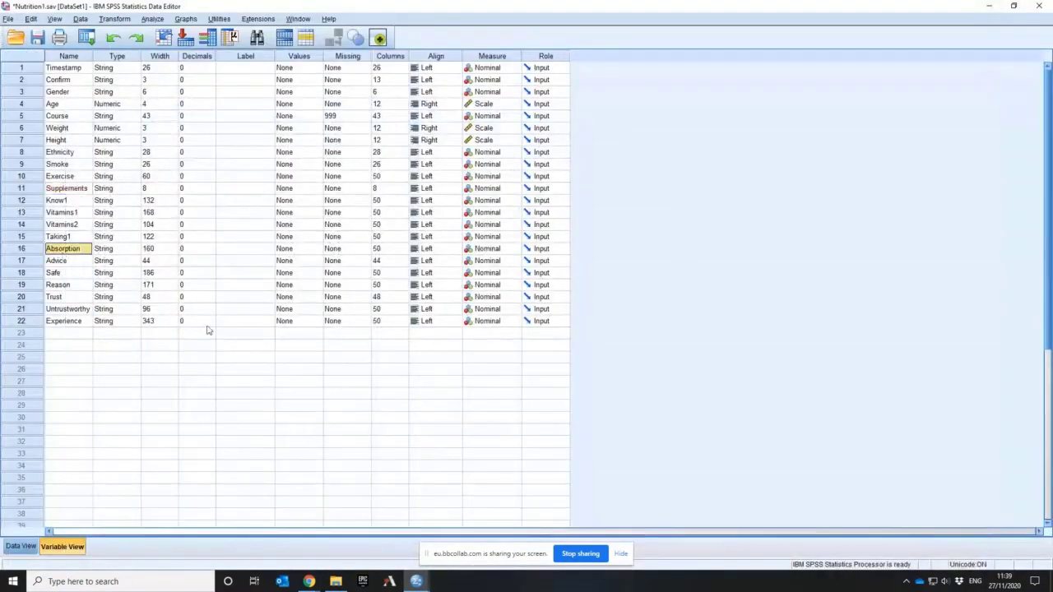
pyautogui.click(66, 213)
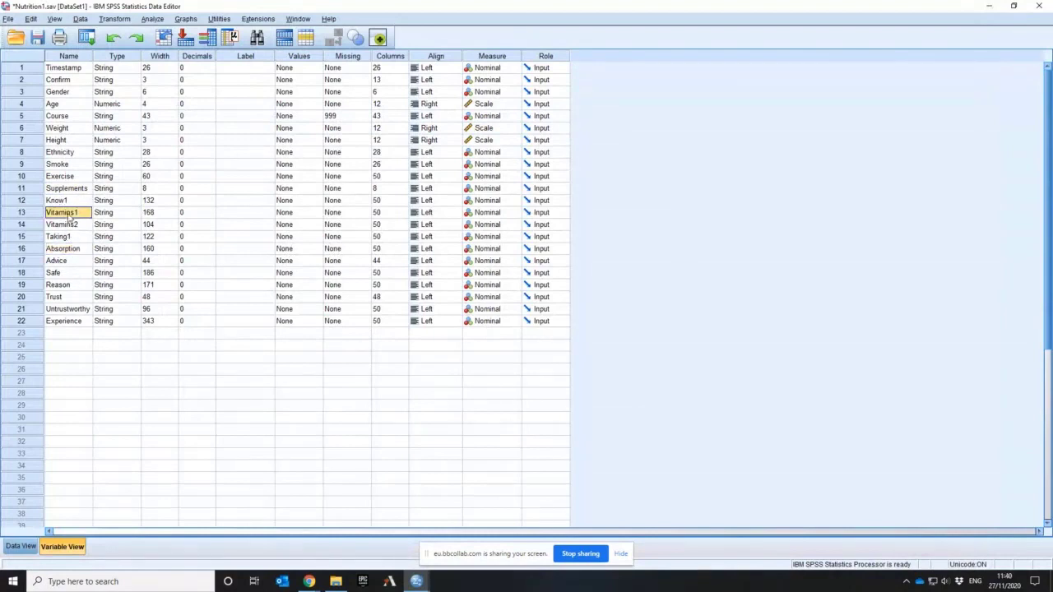
pyautogui.press('Up')
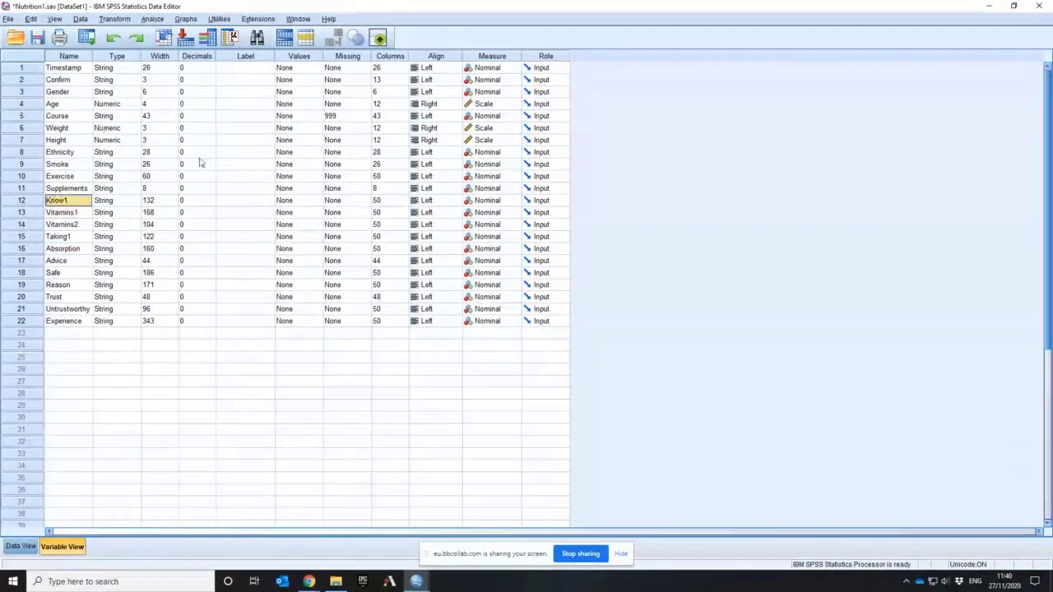
# Step: Generate a frequency table for Know1 in place of Smoke, and return from the output to the Nutrition1.sav variable definitions
pyautogui.click(158, 20)
pyautogui.moveTo(178, 45)
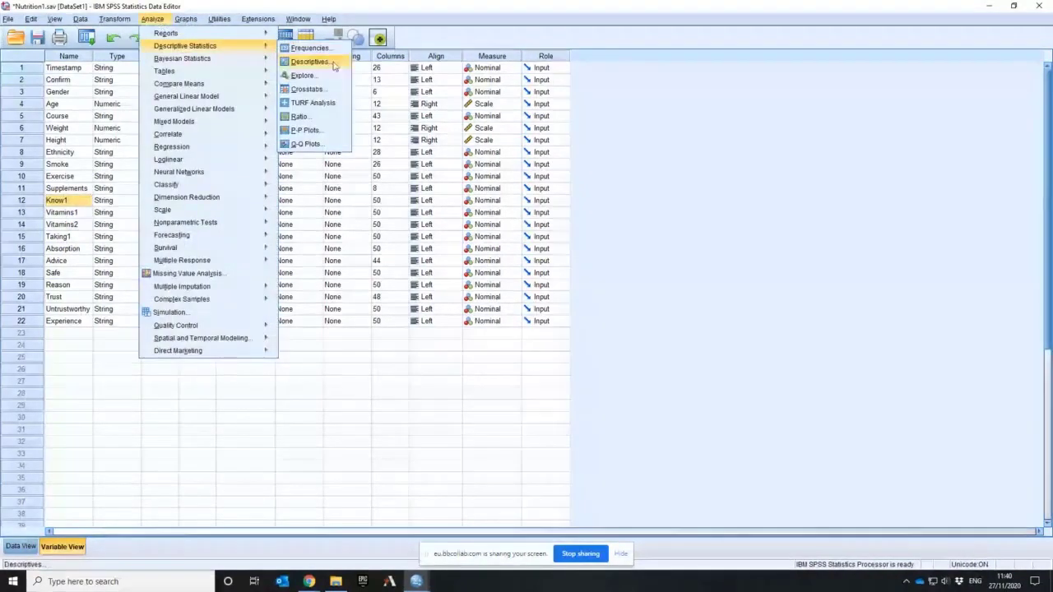
pyautogui.click(309, 47)
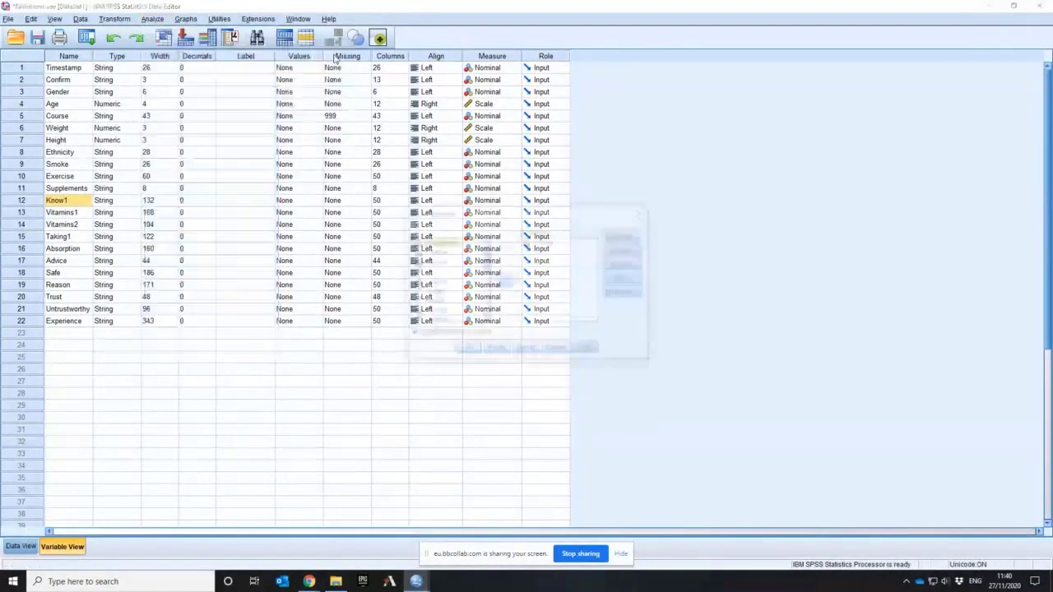
pyautogui.click(543, 242)
pyautogui.click(504, 280)
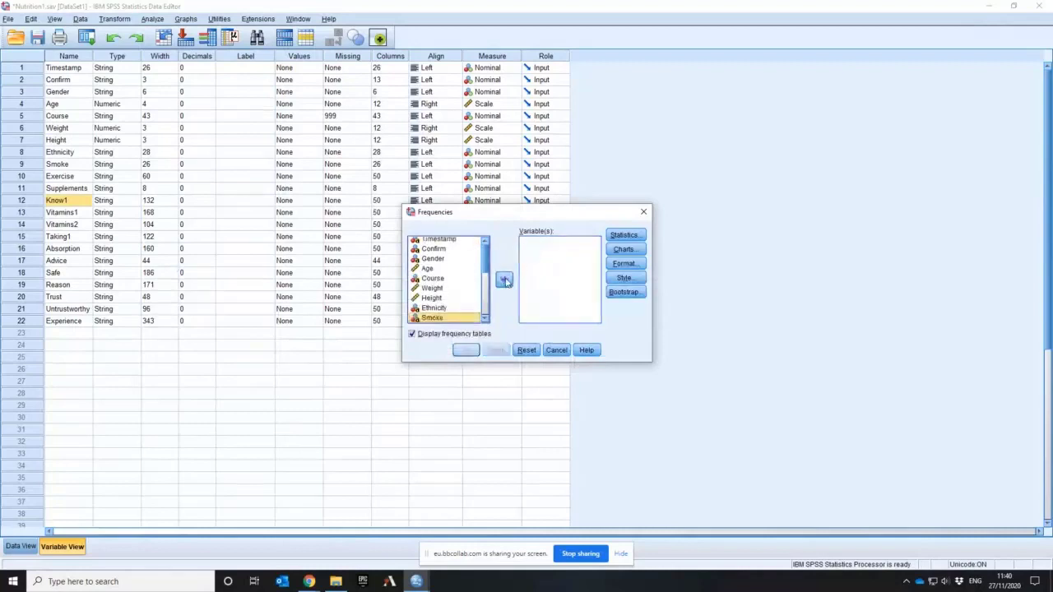
pyautogui.scroll(-2, 460, 295)
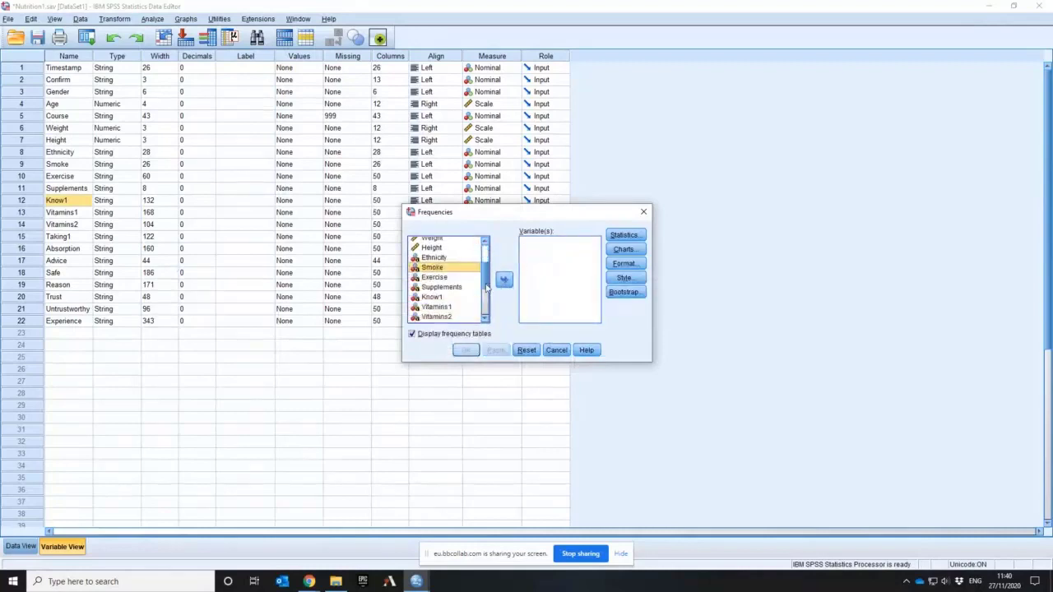
pyautogui.click(438, 289)
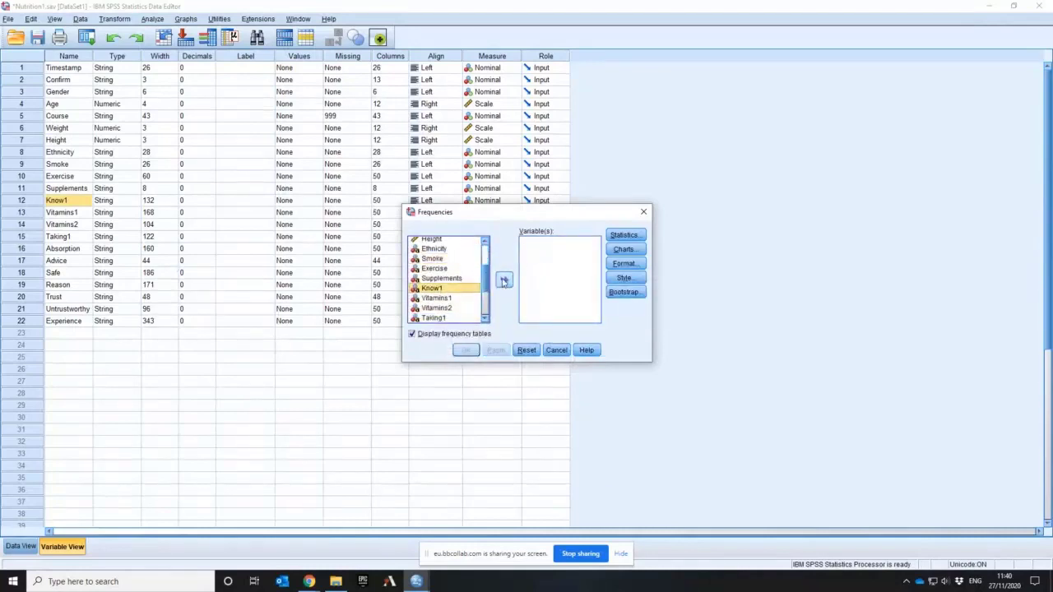
pyautogui.click(504, 280)
pyautogui.click(465, 351)
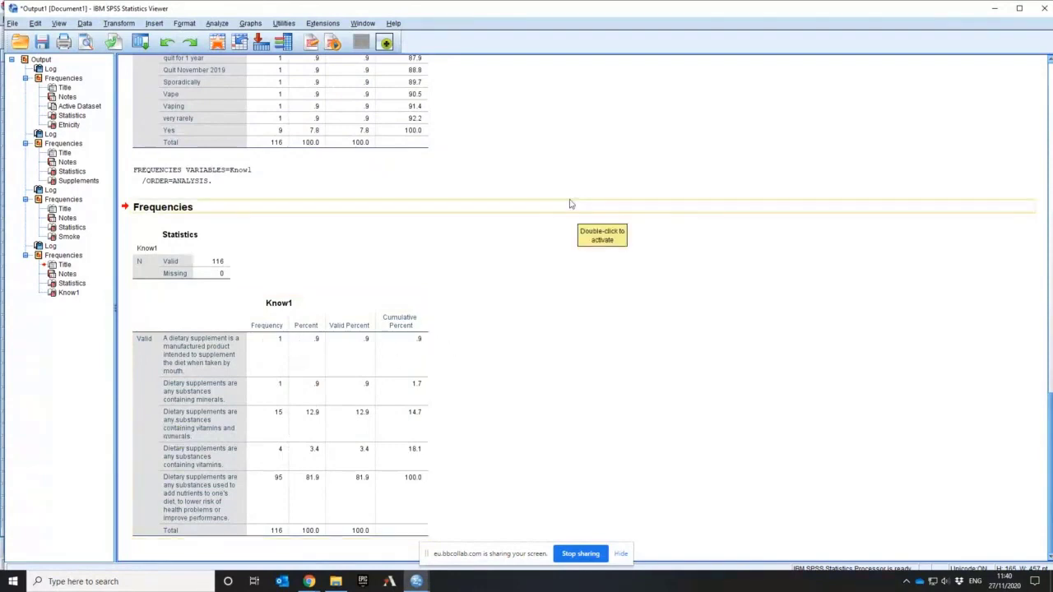
pyautogui.click(1042, 10)
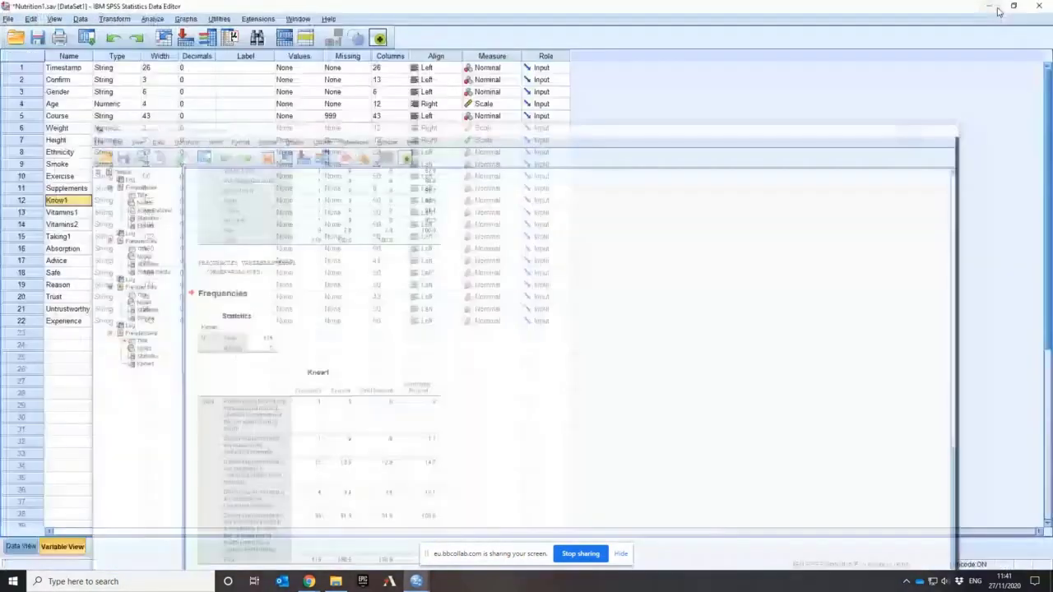